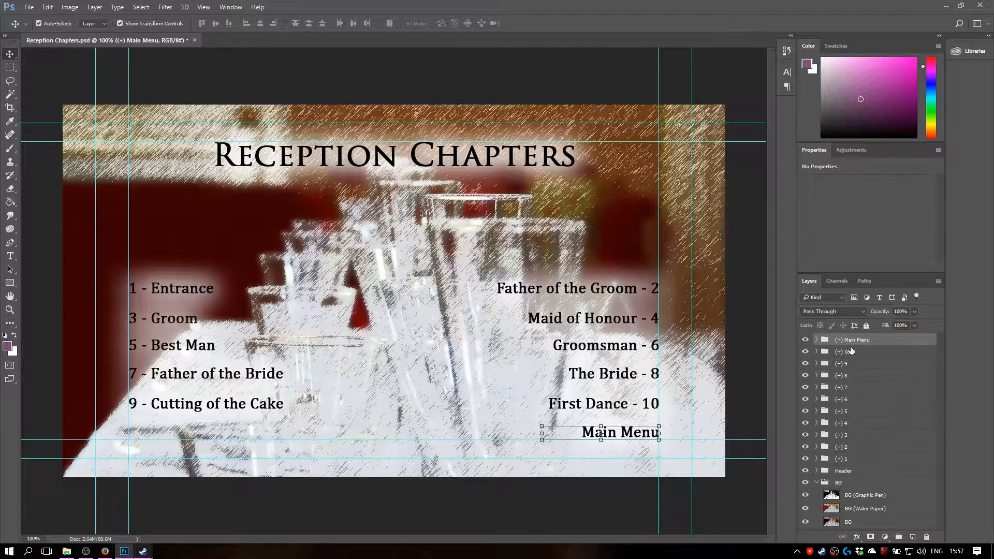
# Step: Hide the chapter text groups and header, and toggle the BG (Water Paper) and BG (Graphic Pen) layers to compare them with the plain photo
pyautogui.moveTo(806, 343); pyautogui.dragTo(802, 474)
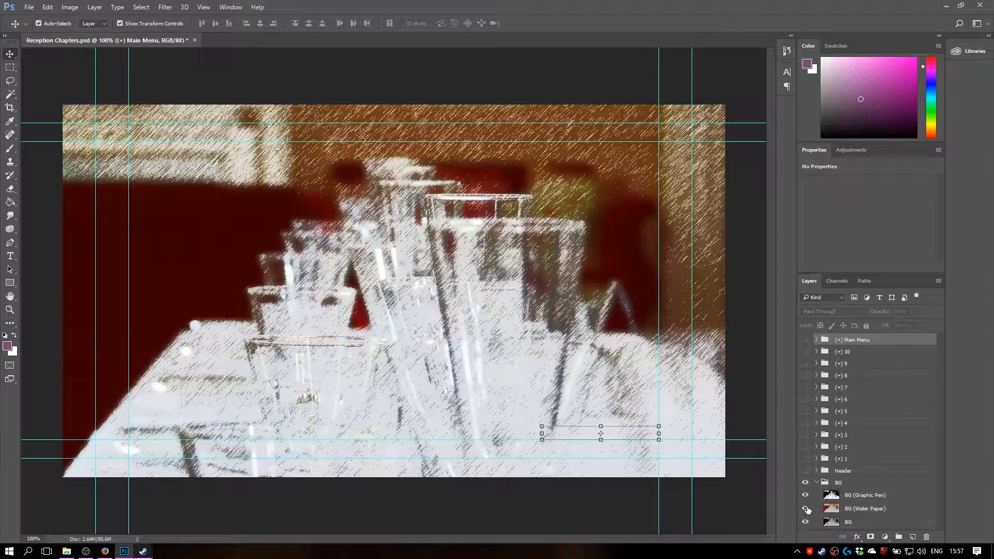
pyautogui.moveTo(806, 509); pyautogui.dragTo(805, 495)
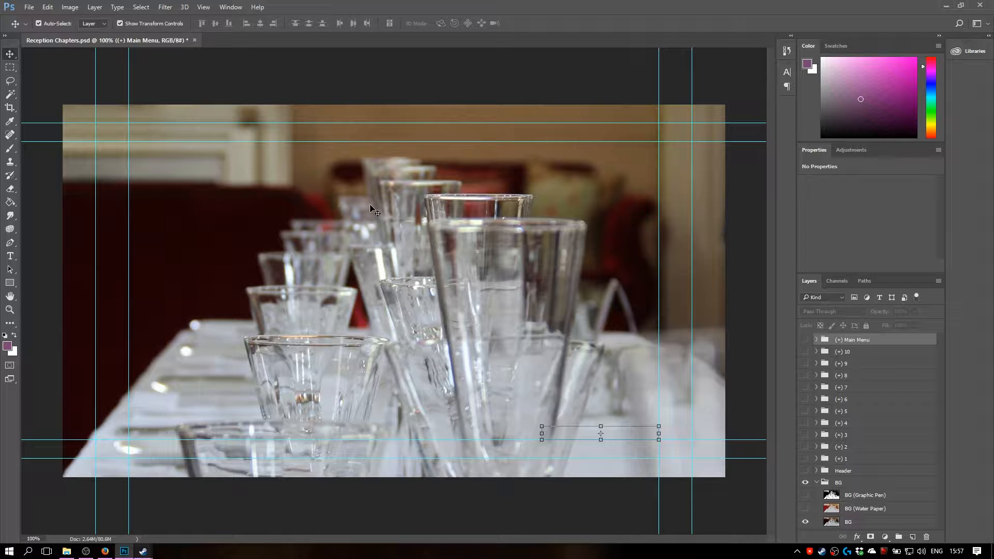
pyautogui.click(805, 509)
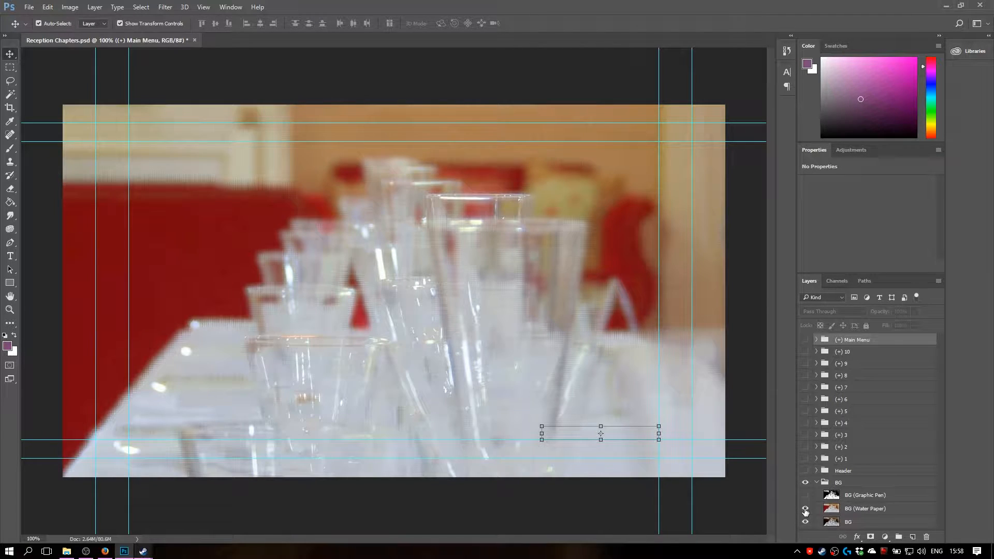
pyautogui.click(805, 496)
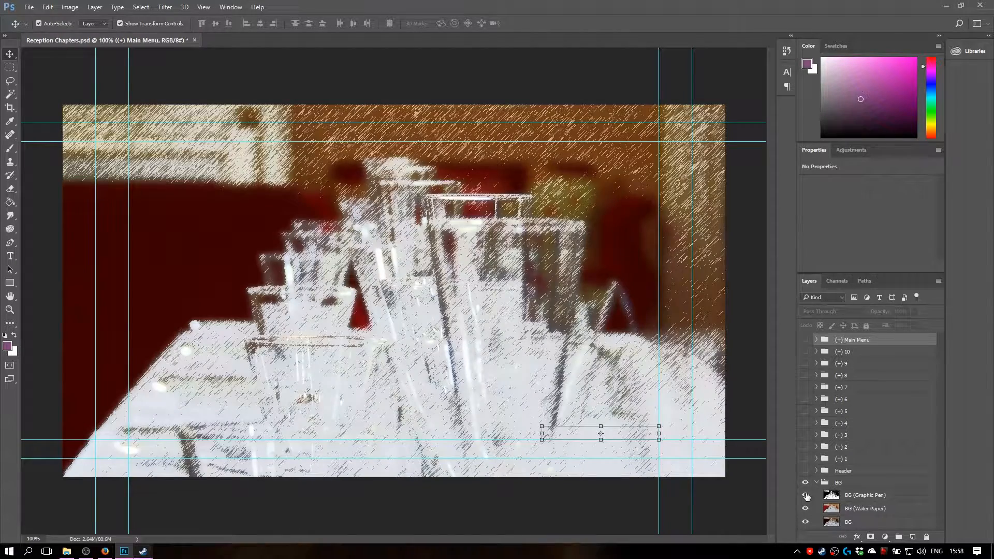
pyautogui.click(805, 496)
pyautogui.click(805, 509)
pyautogui.click(805, 509)
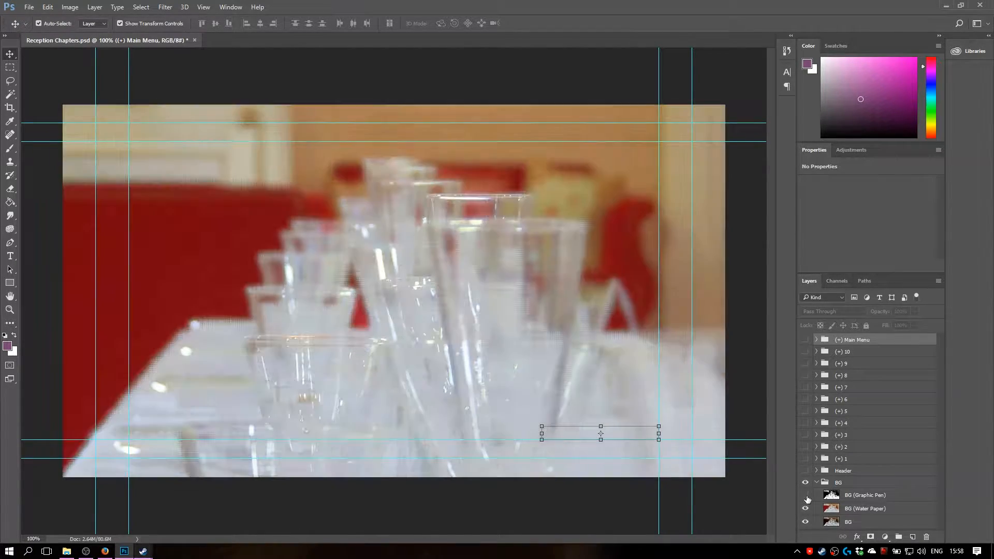
pyautogui.click(805, 495)
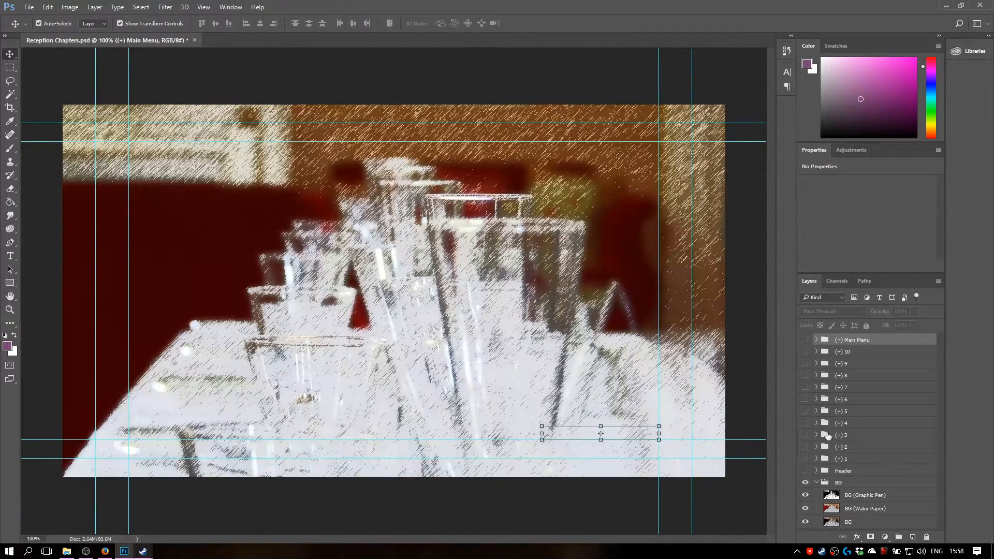
# Step: Open the bee photo P2250124 from the Tut2 folder on the desktop
pyautogui.click(29, 7)
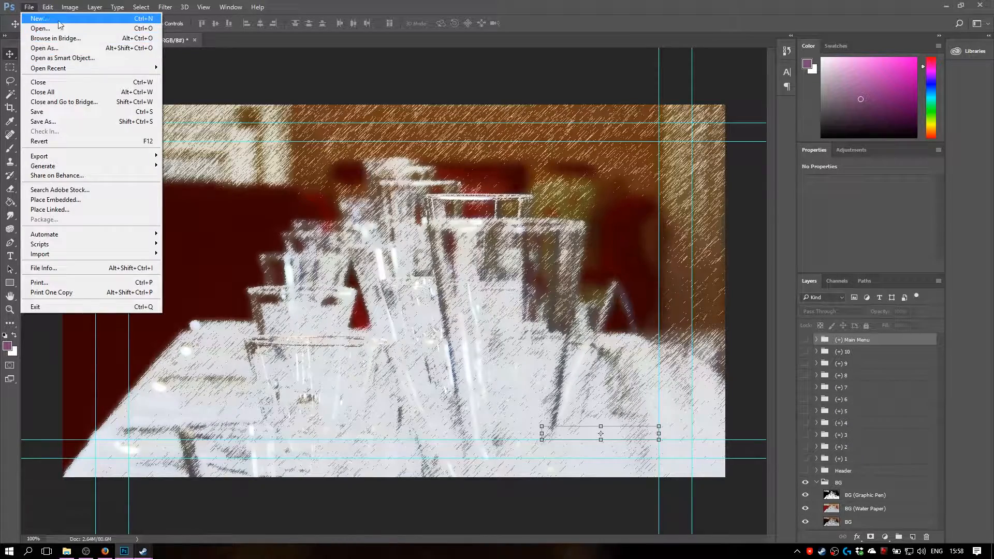
pyautogui.click(75, 29)
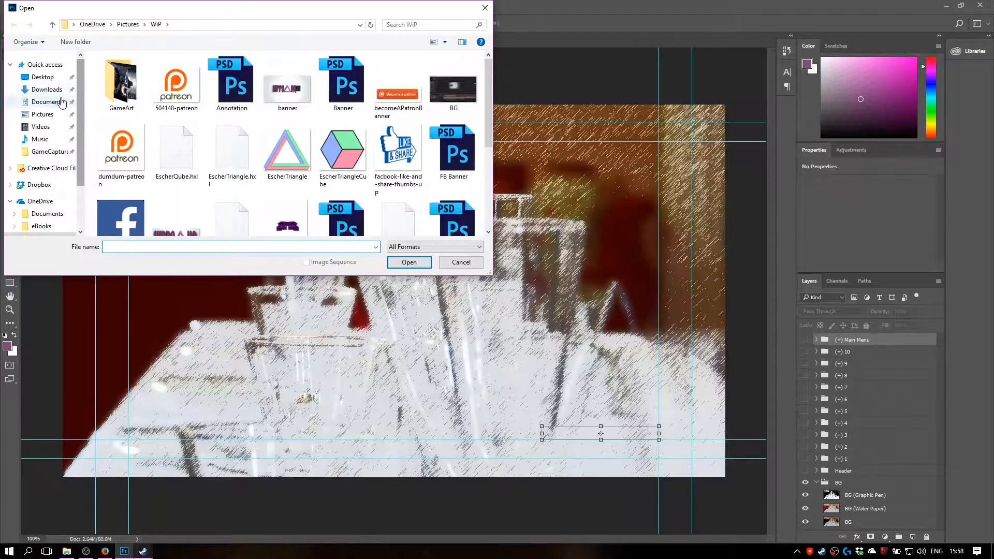
pyautogui.click(44, 78)
pyautogui.doubleClick(175, 89)
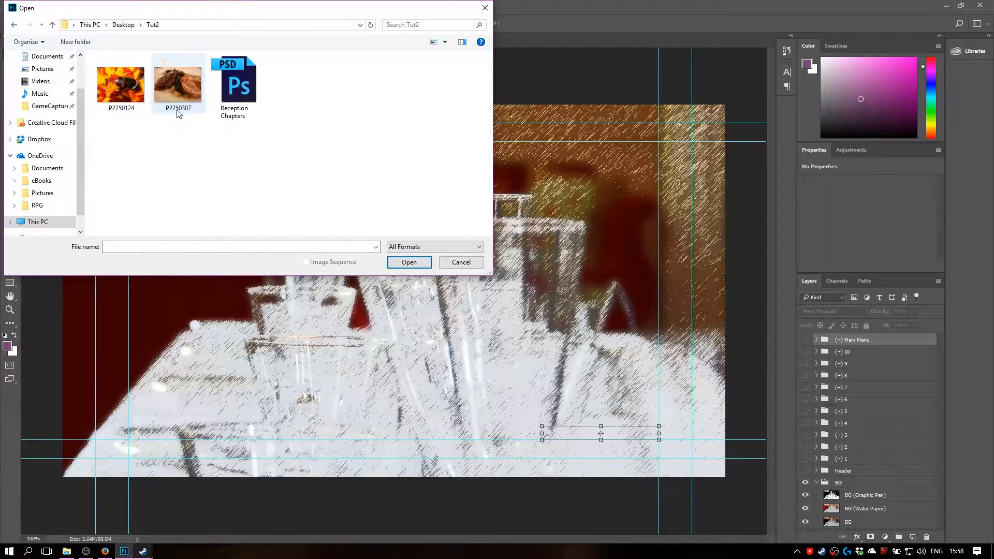
pyautogui.doubleClick(120, 84)
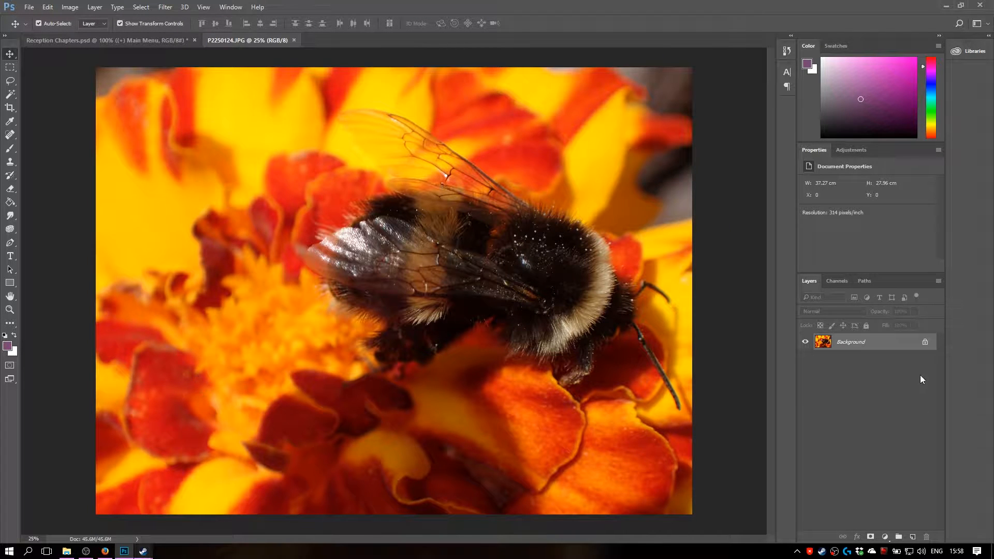
# Step: Convert the Background into a regular layer with the default name and duplicate it twice
pyautogui.doubleClick(887, 347)
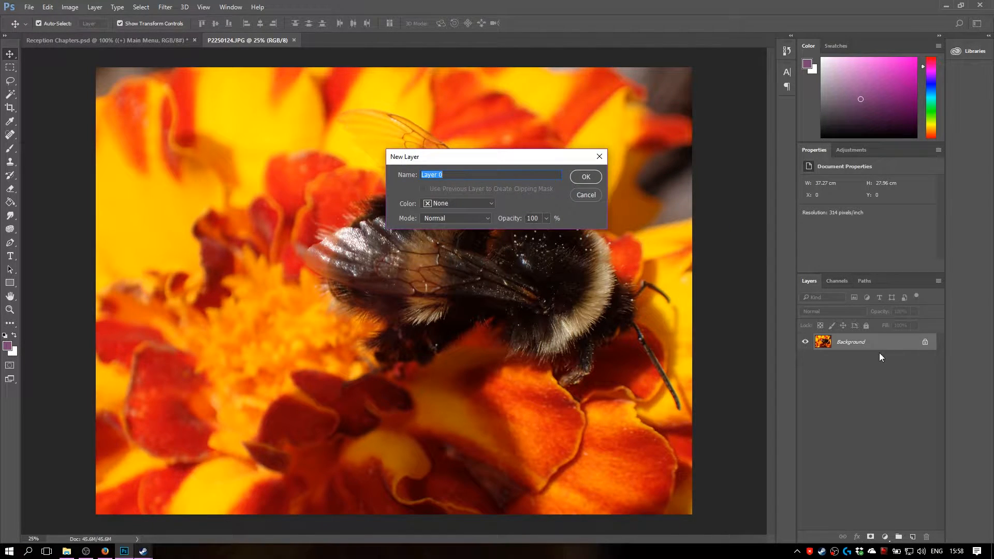
pyautogui.press('Return')
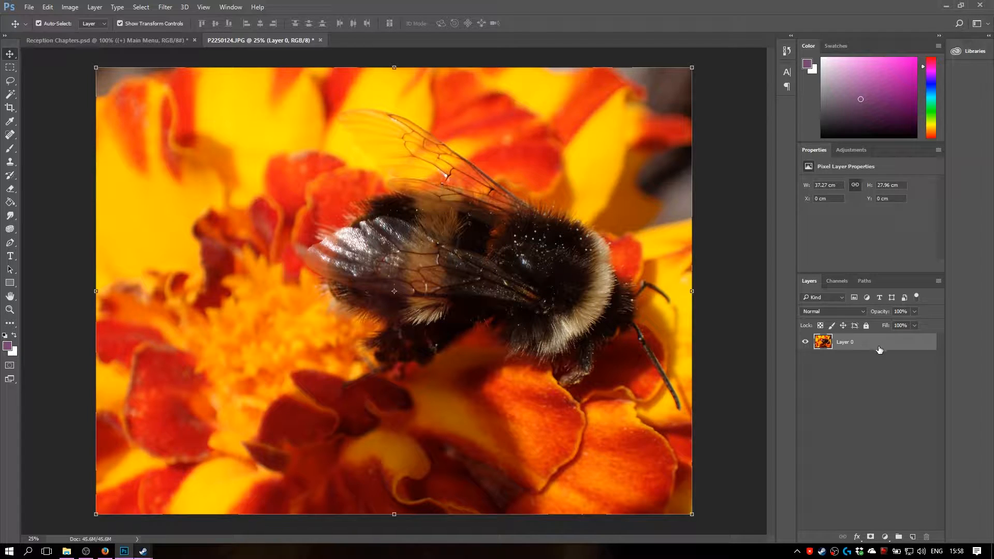
pyautogui.click(805, 341)
pyautogui.click(805, 342)
pyautogui.moveTo(870, 344); pyautogui.dragTo(912, 536)
pyautogui.moveTo(880, 343); pyautogui.dragTo(912, 536)
pyautogui.click(825, 411)
pyautogui.click(856, 375)
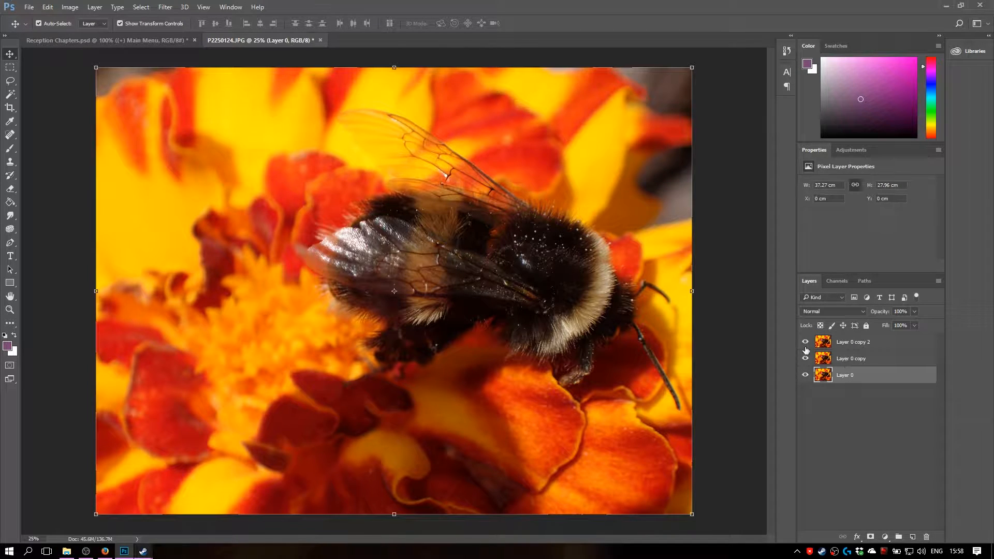
# Step: With Layer 0 copy 2 hidden, apply the Water Paper filter to Layer 0 copy with fiber length 50, brightness 80 and contrast 80
pyautogui.click(871, 359)
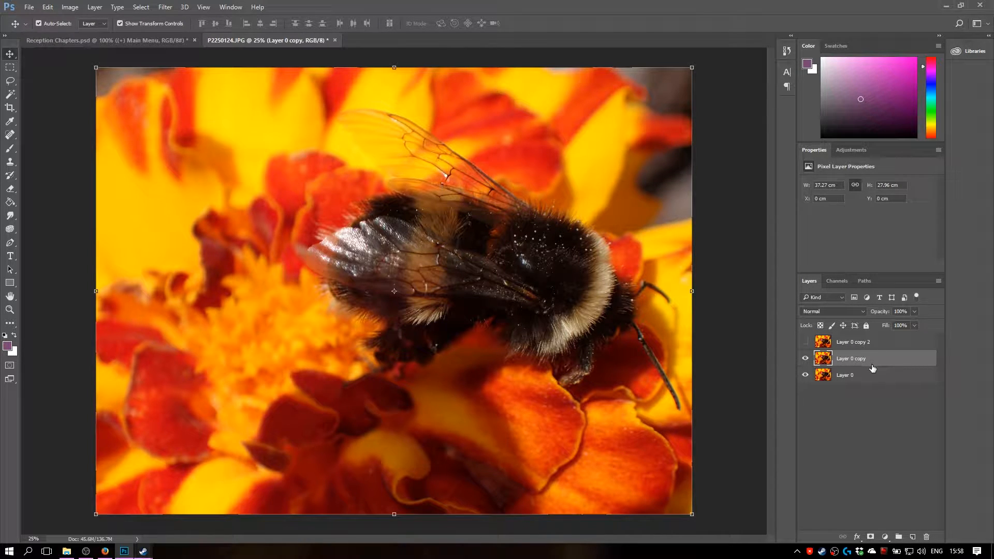
pyautogui.click(165, 7)
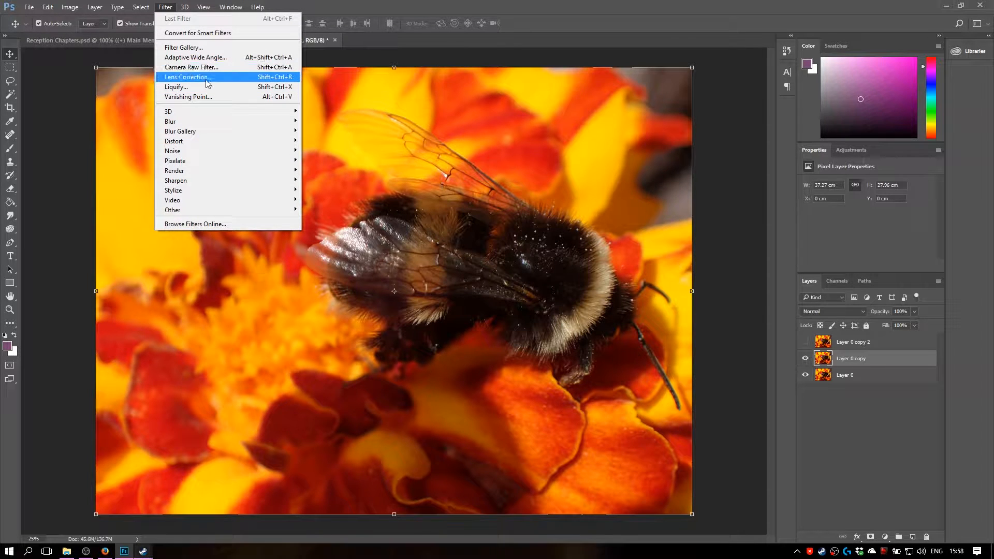
pyautogui.click(184, 47)
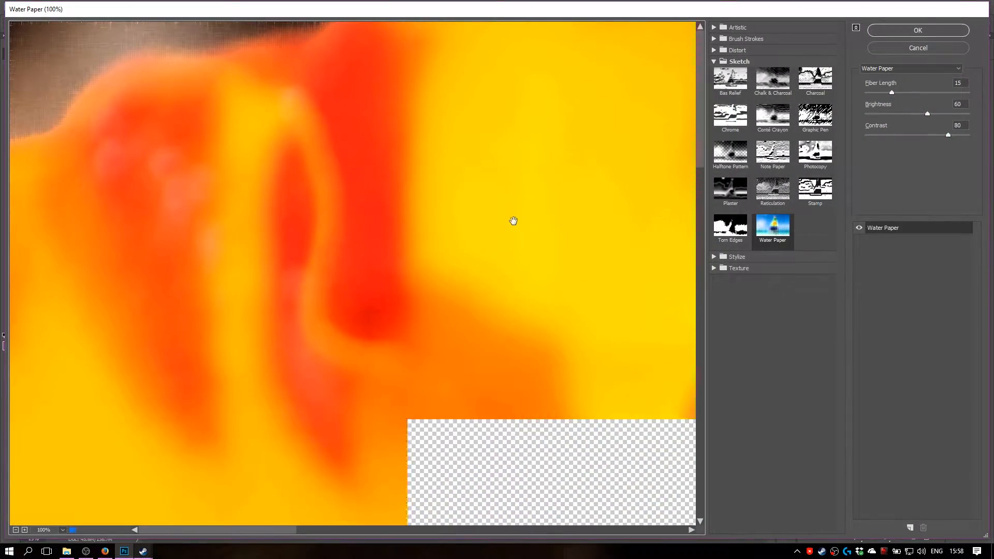
pyautogui.scroll(-1, 536, 332)
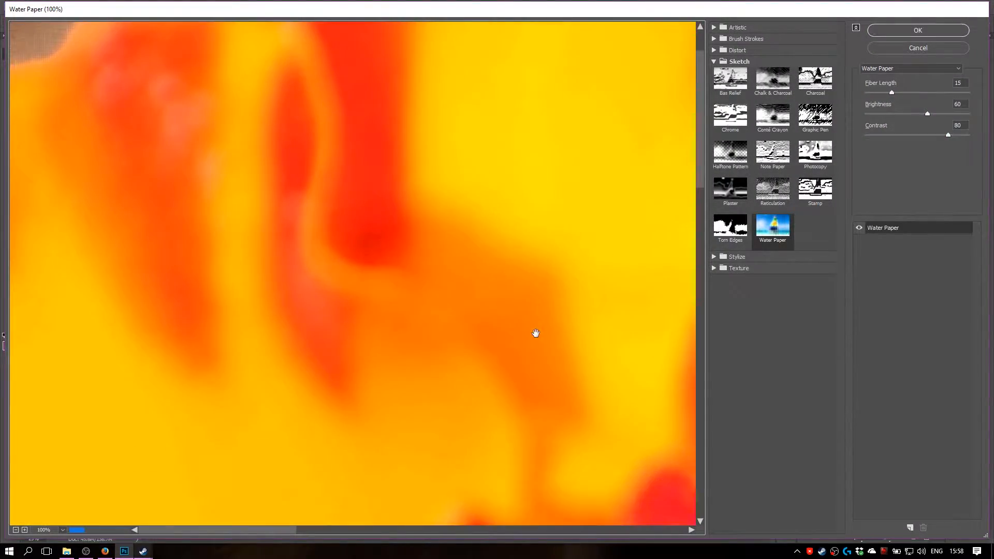
pyautogui.press('super')
pyautogui.press('super')
pyautogui.keyDown('alt'); pyautogui.click(516, 325); pyautogui.keyUp('alt')
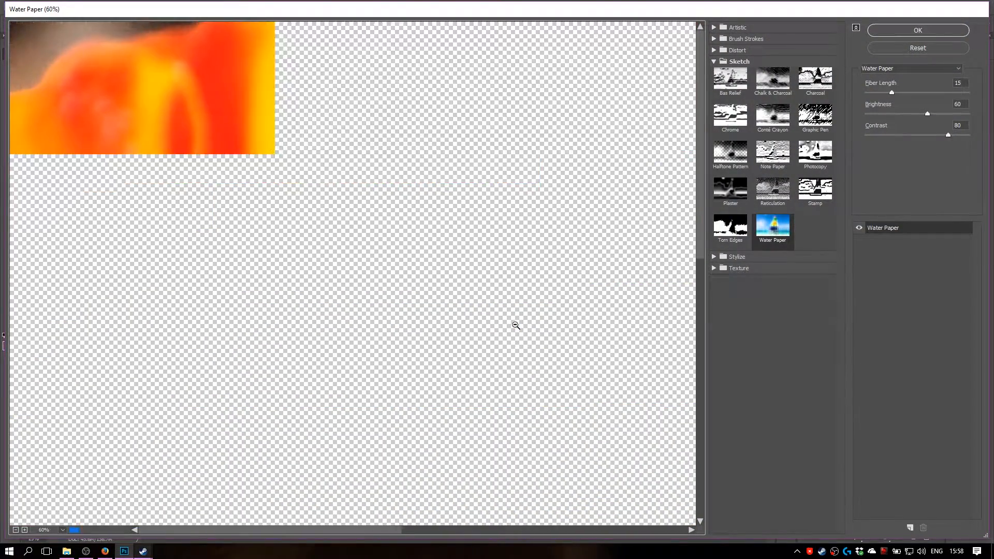
pyautogui.keyDown('alt'); pyautogui.click(513, 326); pyautogui.keyUp('alt')
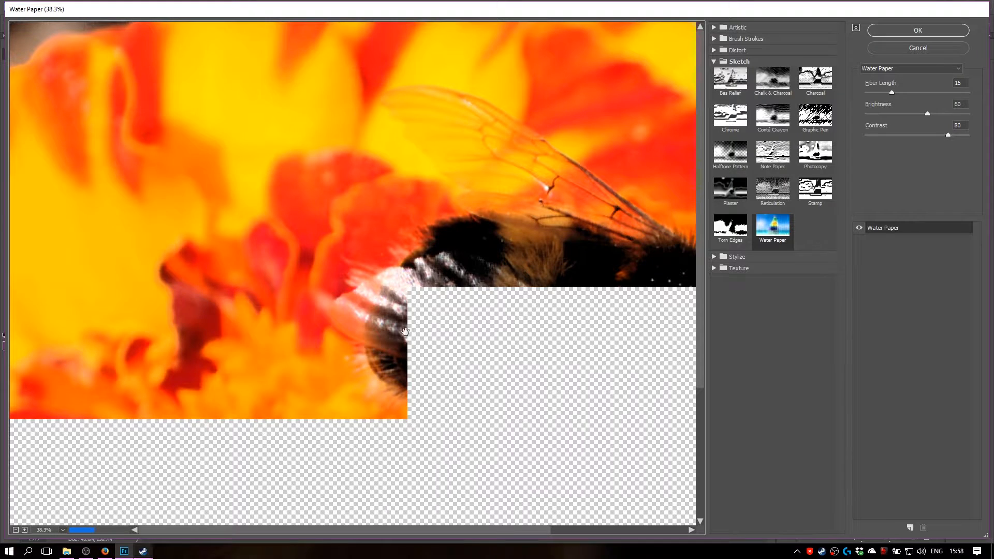
pyautogui.moveTo(578, 399); pyautogui.dragTo(357, 363)
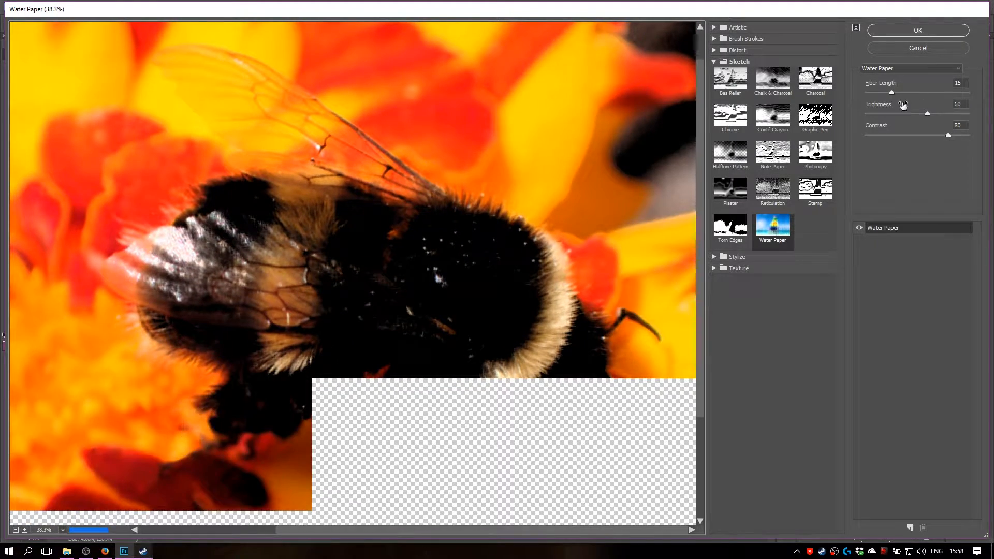
pyautogui.moveTo(891, 93); pyautogui.dragTo(938, 92)
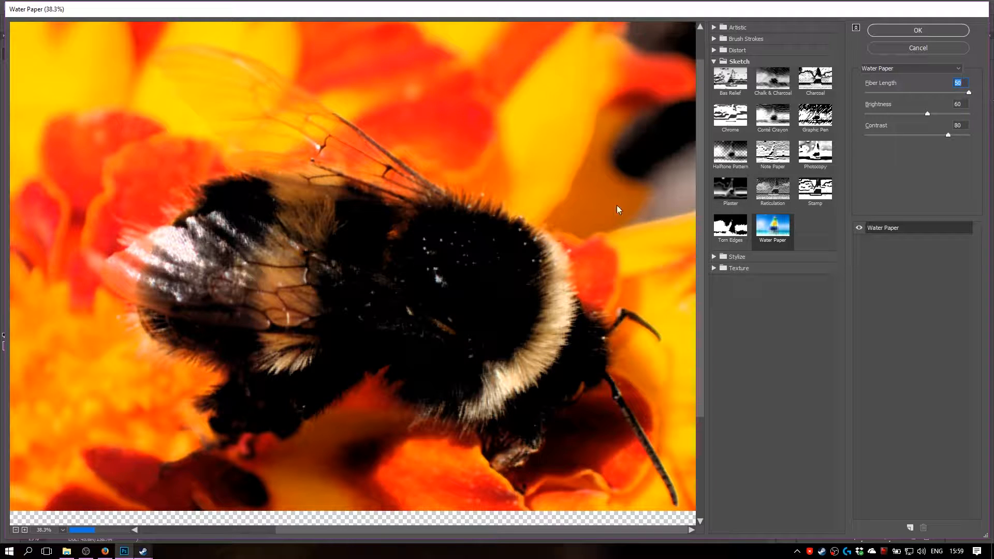
pyautogui.hotkey('ctrl', '-')
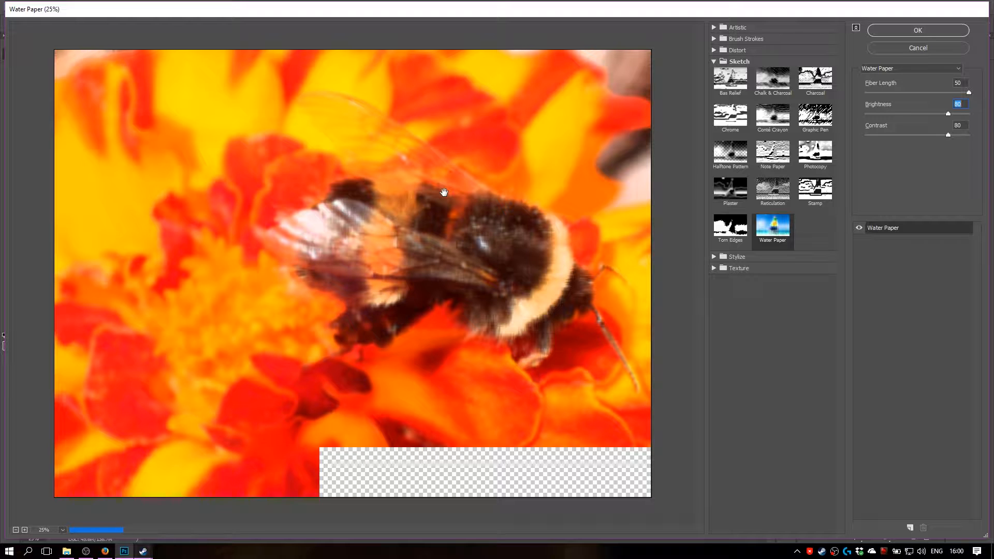
pyautogui.click(911, 32)
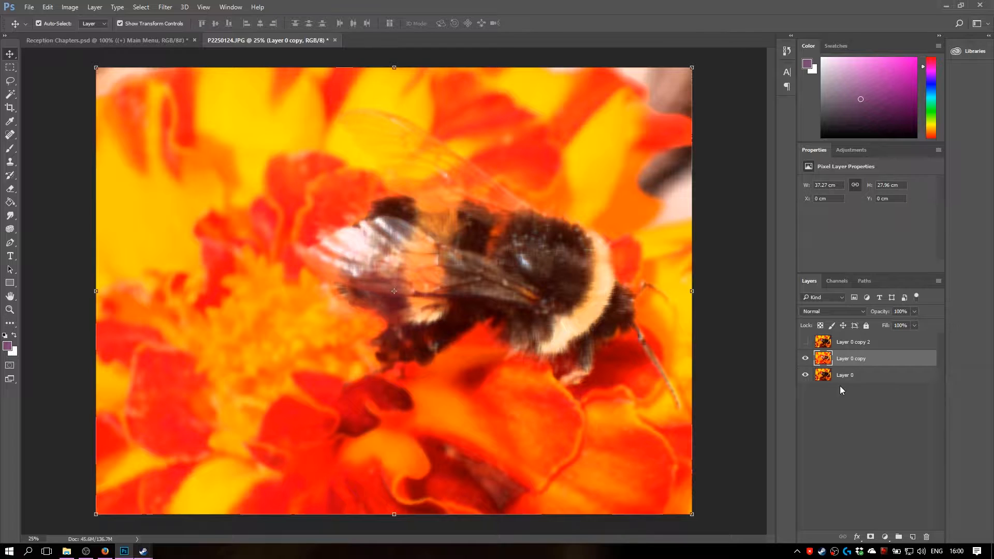
# Step: Try blend modes on Layer 0 copy, cycling from Lighten as far as Subtract and back to Screen
pyautogui.click(864, 310)
pyautogui.click(831, 380)
pyautogui.press('Down')
pyautogui.press('Down')
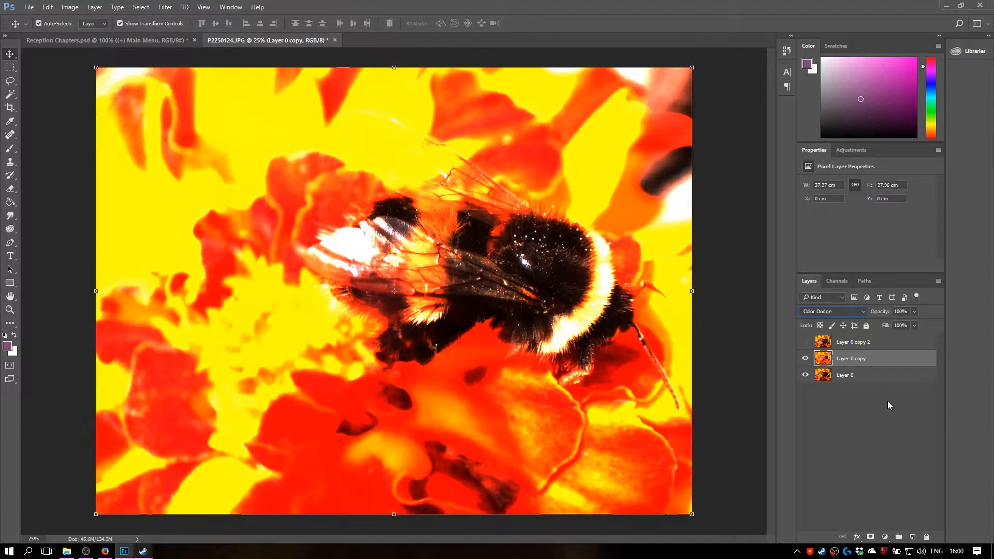
pyautogui.press('Down')
pyautogui.press('Down')
pyautogui.press('Down')
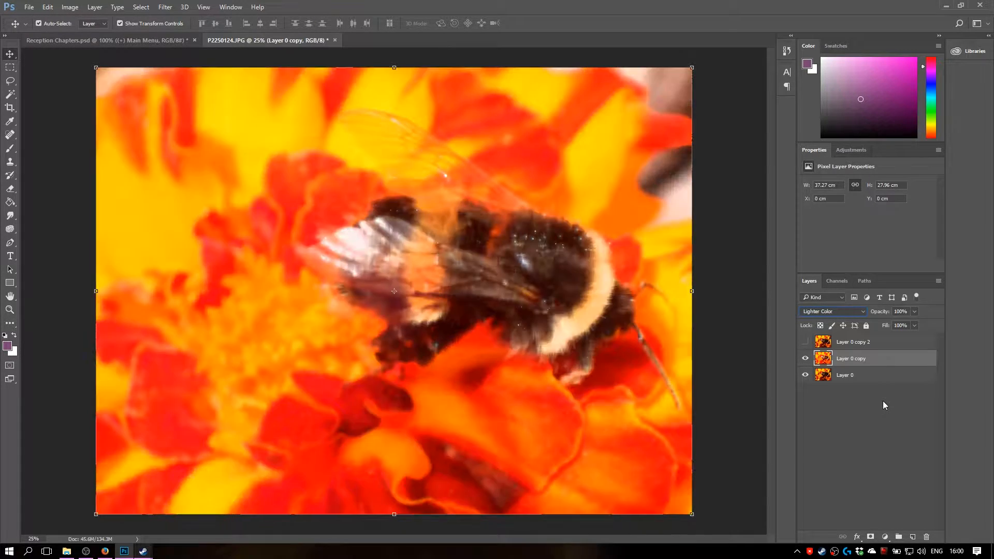
pyautogui.press('Down')
pyautogui.press('Down')
pyautogui.press('Down')
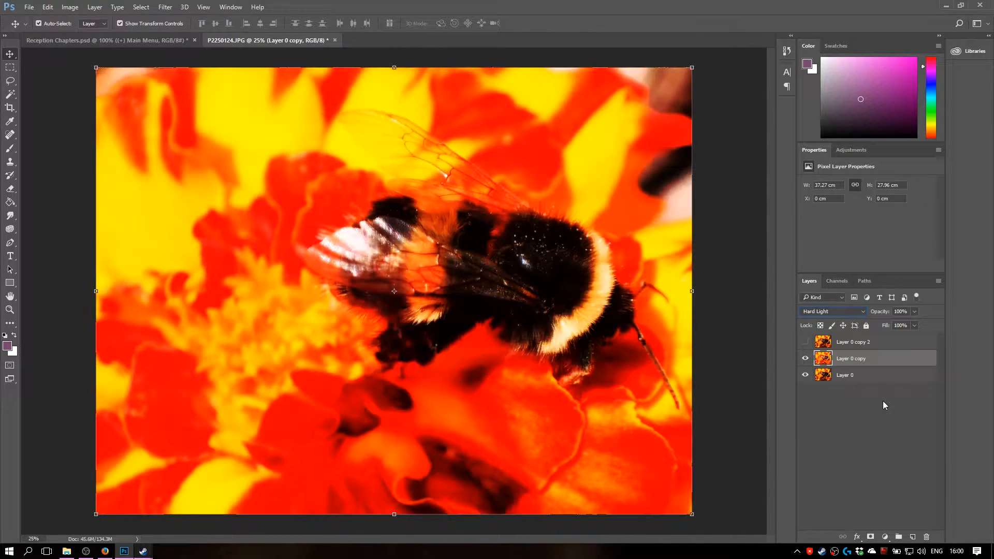
pyautogui.press('Up')
pyautogui.press('Up')
pyautogui.press('Up')
pyautogui.press('Up')
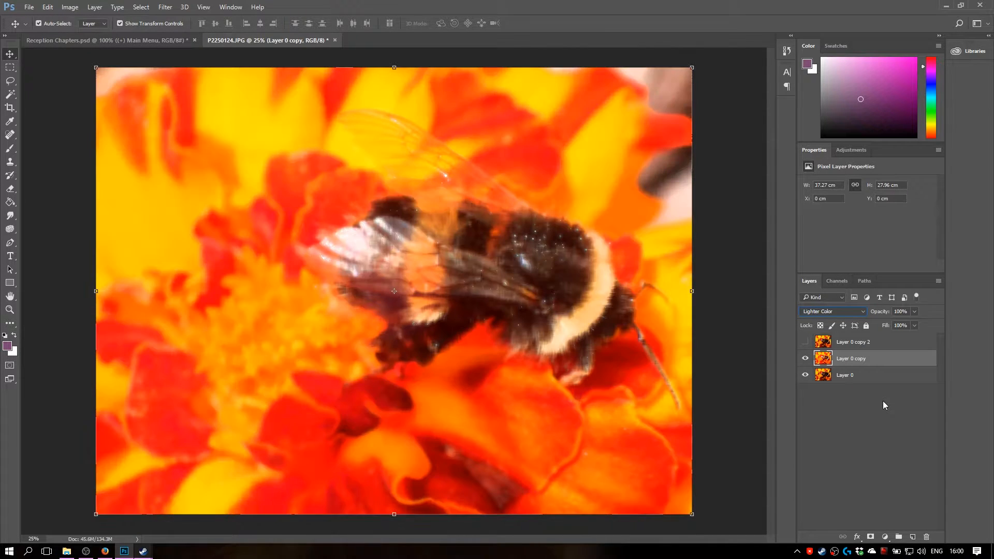
pyautogui.press('Up')
pyautogui.press('Down')
pyautogui.press('Down')
pyautogui.press('Down')
pyautogui.press('Down')
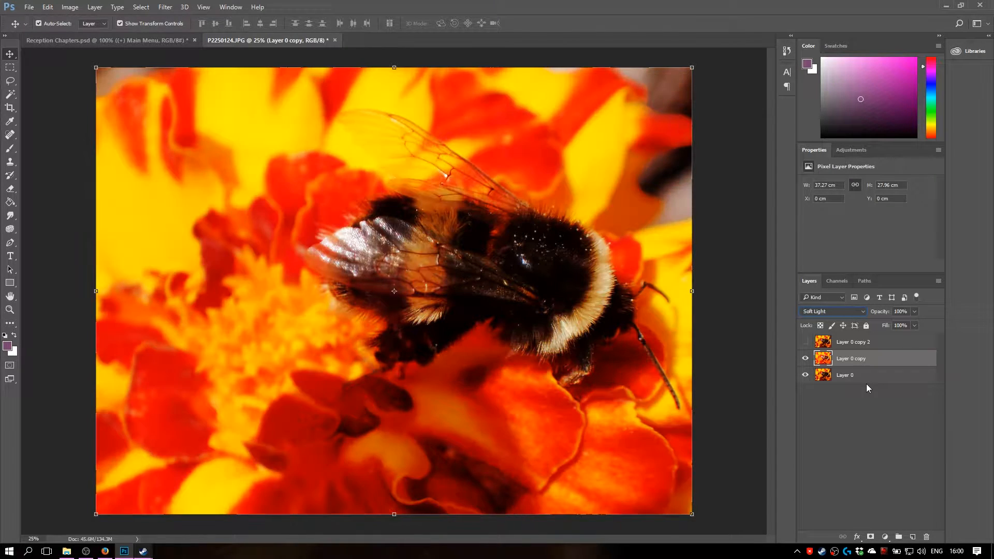
pyautogui.press('Down')
pyautogui.press('Down')
pyautogui.press('Down')
pyautogui.press('Down')
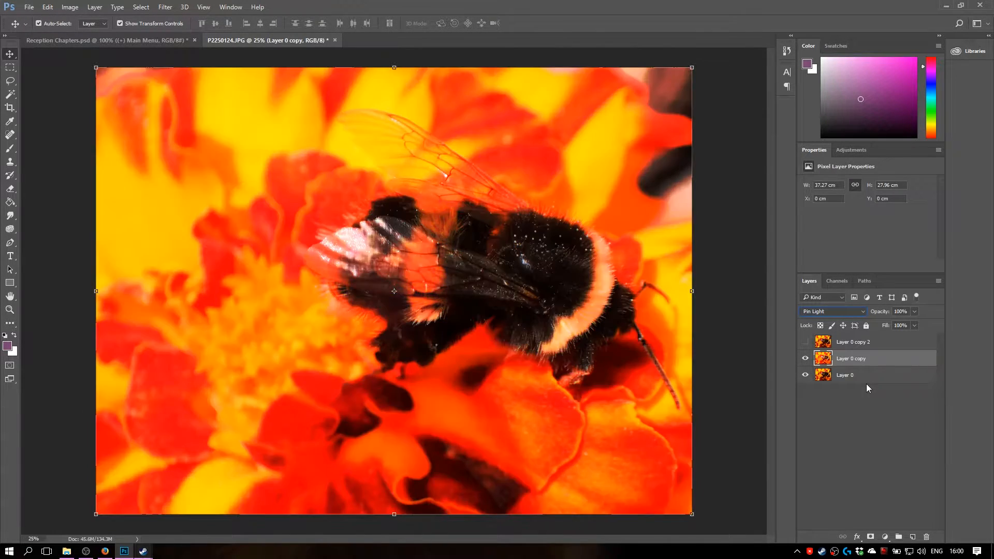
pyautogui.press('Down')
pyautogui.press('Down')
pyautogui.press('Down')
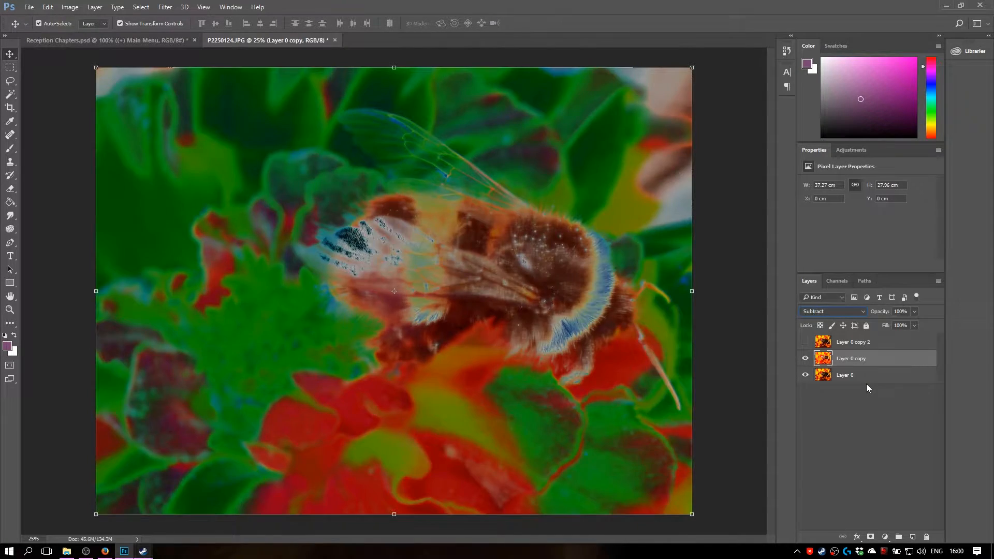
pyautogui.press('Up')
pyautogui.press('Up')
pyautogui.press('Up')
pyautogui.press('Up')
pyautogui.press('Up')
pyautogui.press('Up')
pyautogui.press('Up')
pyautogui.press('Up')
pyautogui.press('Up')
pyautogui.press('Up')
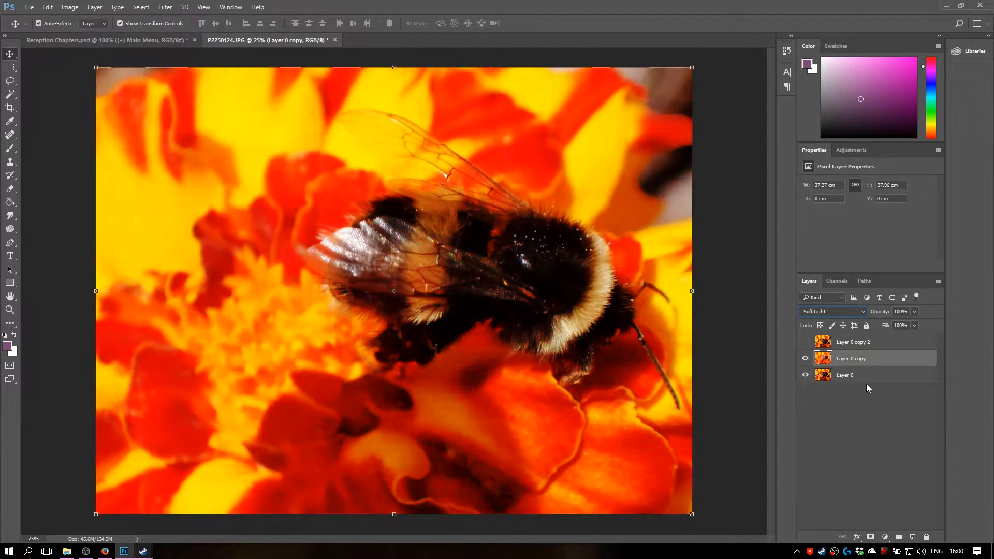
pyautogui.press('Up')
pyautogui.press('Up')
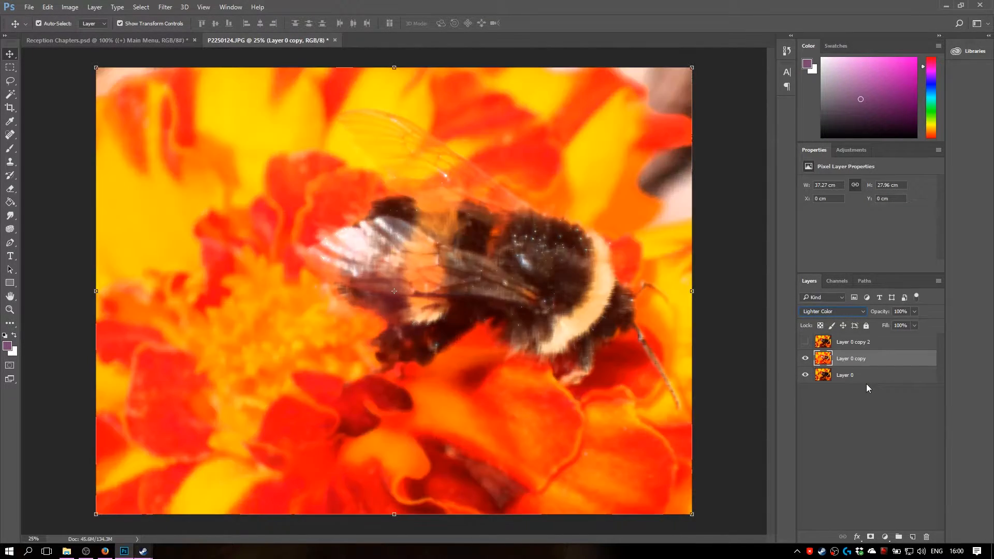
pyautogui.press('Down')
pyautogui.press('Up')
pyautogui.press('Up')
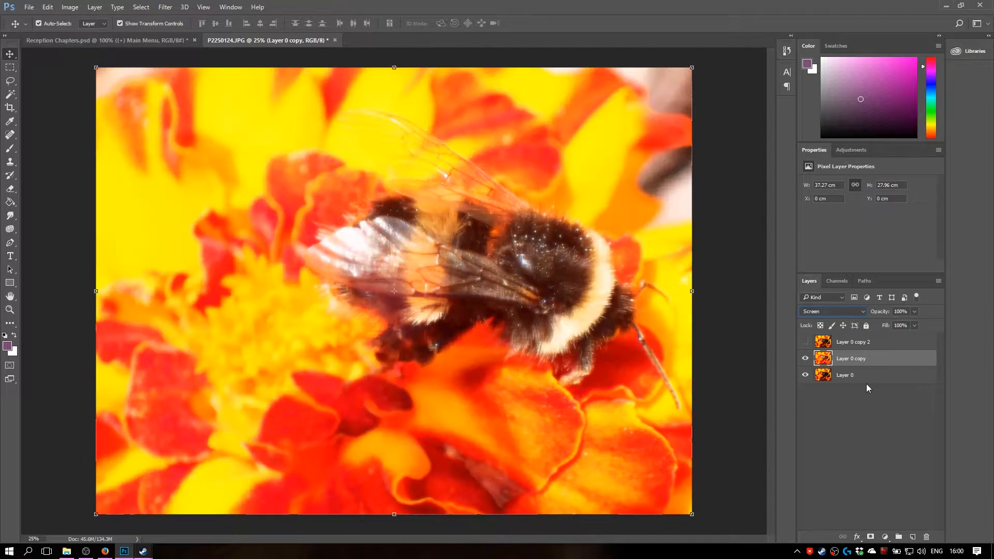
pyautogui.press('Up')
pyautogui.press('Down')
# Step: Toggle Layer 0 copy off and on to compare, and return its blend mode to Normal
pyautogui.click(806, 358)
pyautogui.click(805, 358)
pyautogui.click(822, 310)
pyautogui.press('Escape')
pyautogui.click(819, 321)
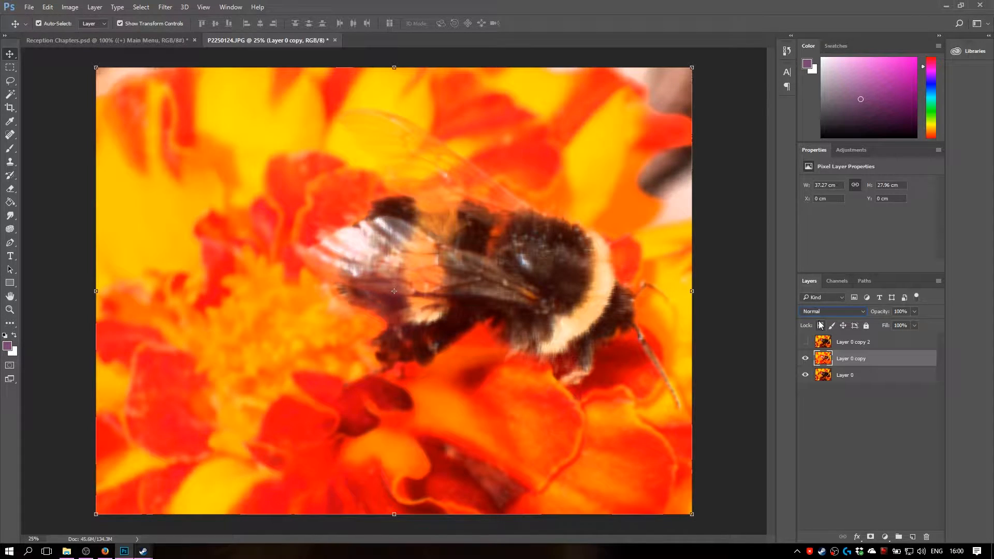
# Step: Set Layer 0 copy to the Screen blend mode at about 74% opacity and deselect it
pyautogui.click(819, 313)
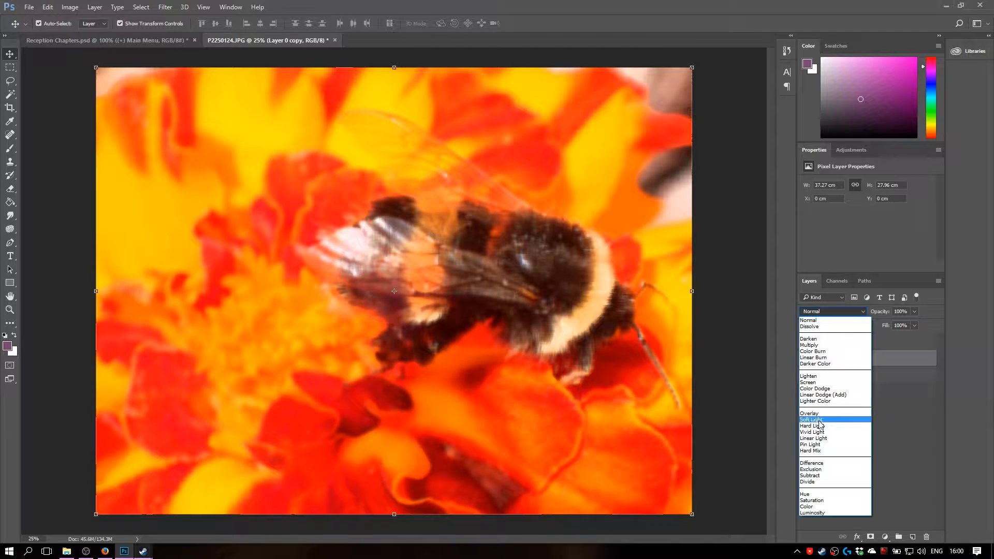
pyautogui.click(820, 382)
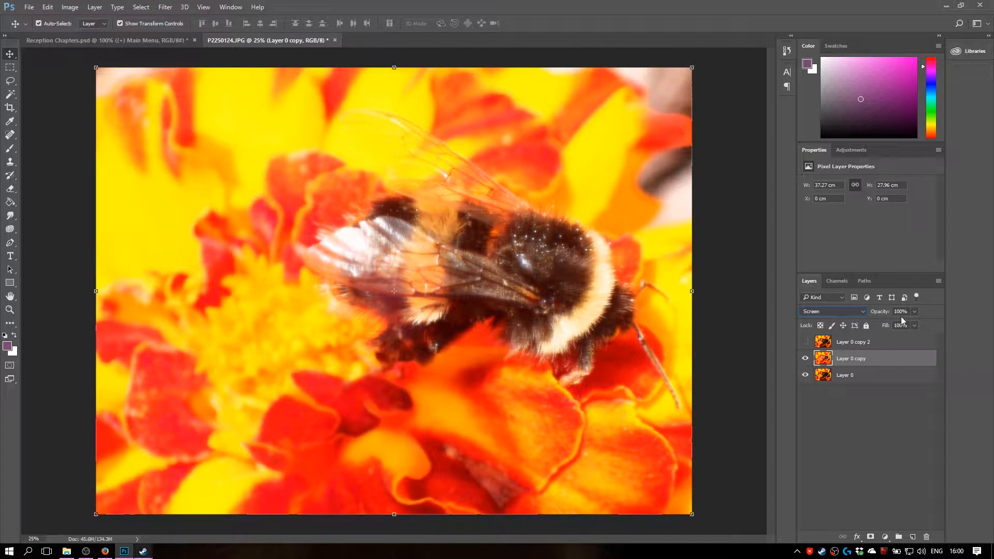
pyautogui.moveTo(902, 324)
pyautogui.mouseDown()
pyautogui.moveTo(886, 325)
pyautogui.moveTo(901, 325)
pyautogui.mouseUp()
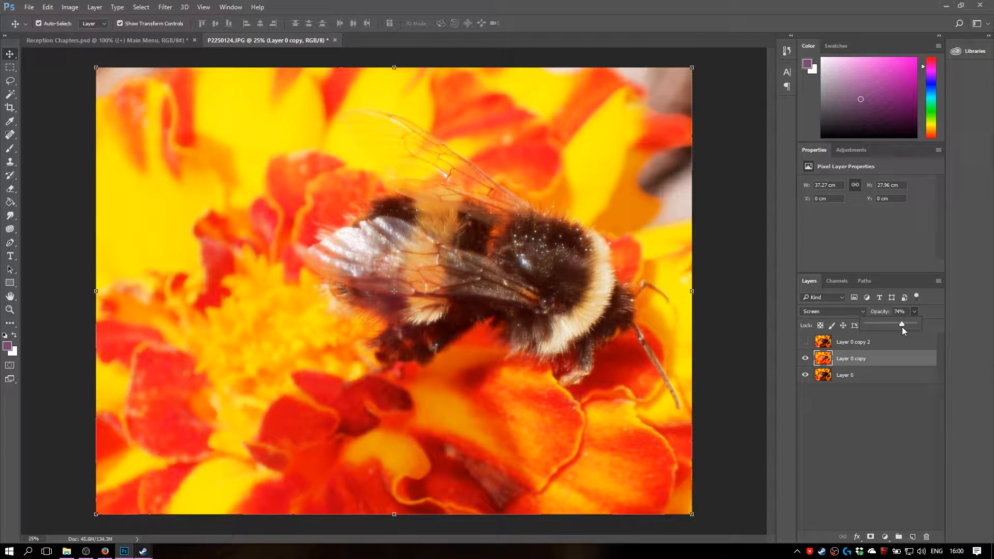
pyautogui.click(856, 430)
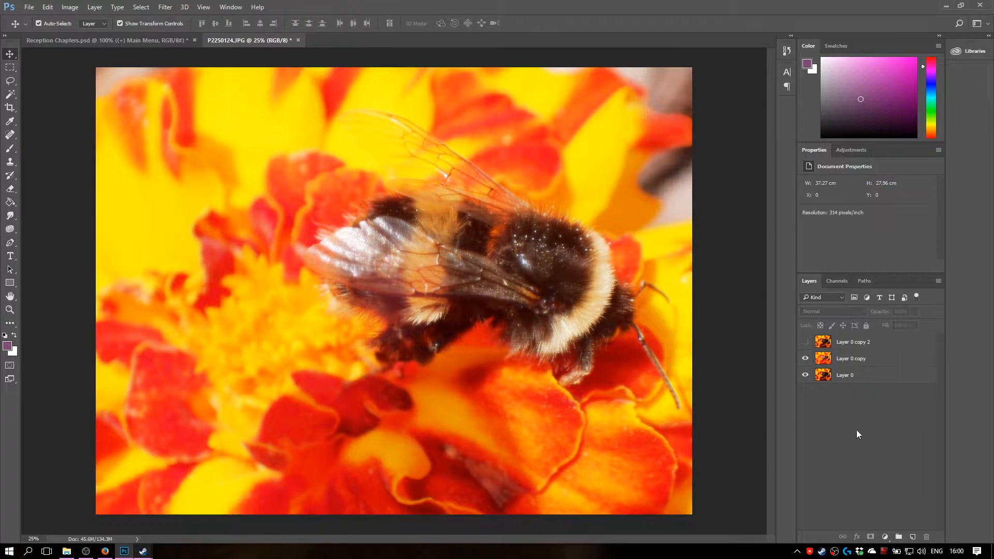
# Step: Toggle Layer 0 copy off and on to compare, and make Layer 0 copy 2 visible and active
pyautogui.click(805, 359)
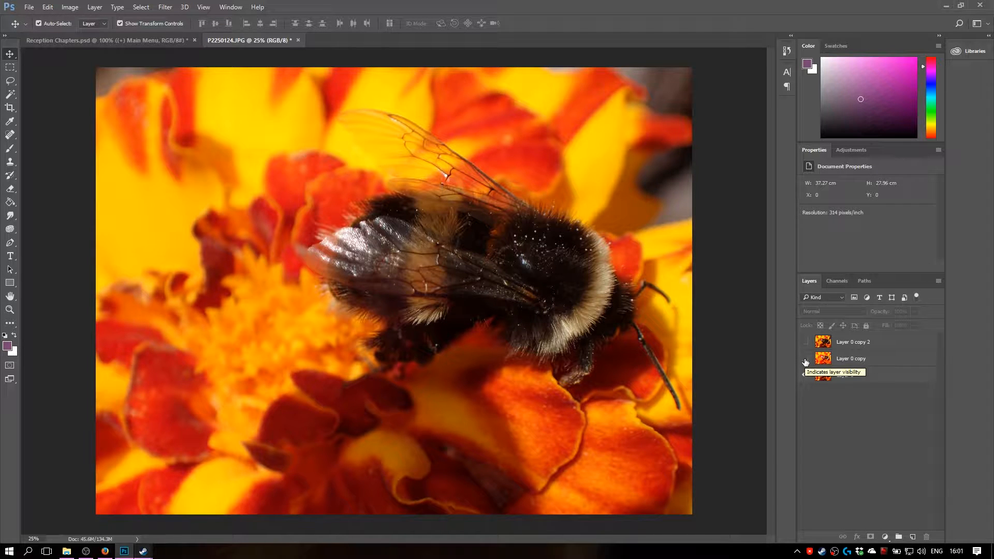
pyautogui.click(806, 360)
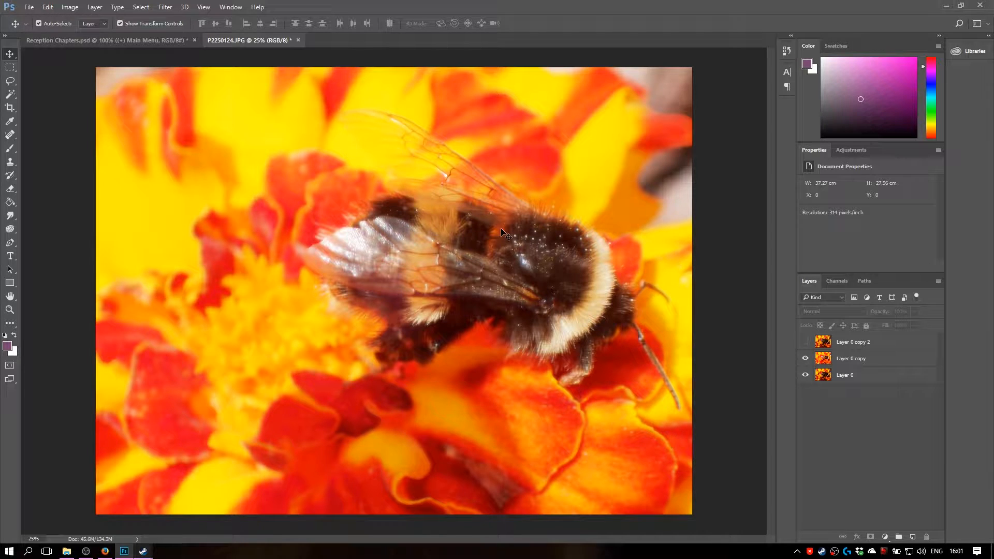
pyautogui.click(806, 341)
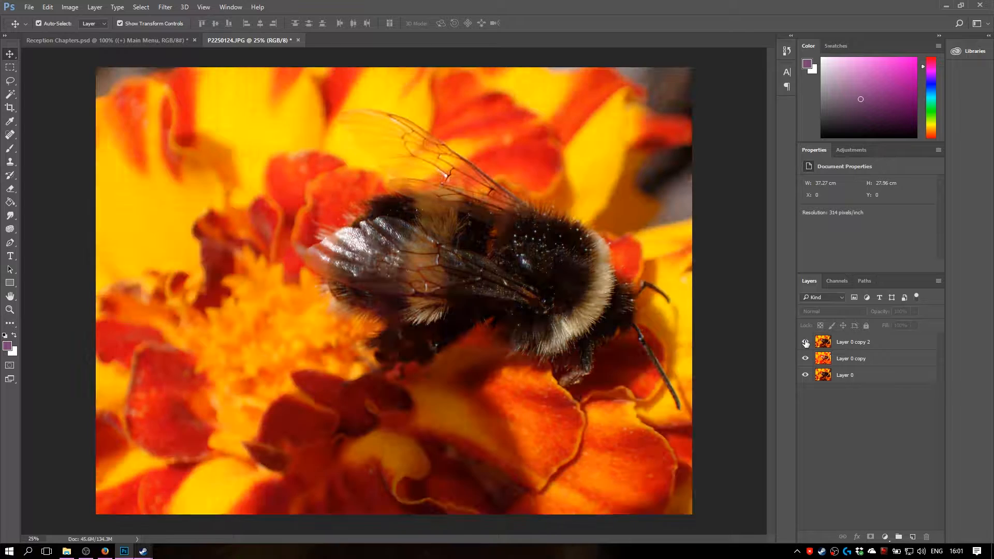
pyautogui.click(875, 342)
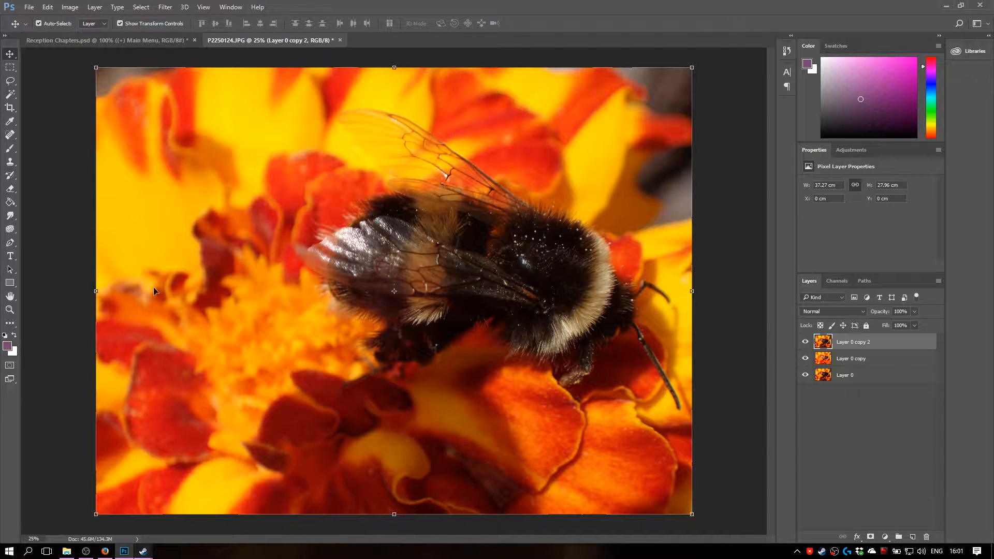
pyautogui.click(165, 7)
pyautogui.click(182, 47)
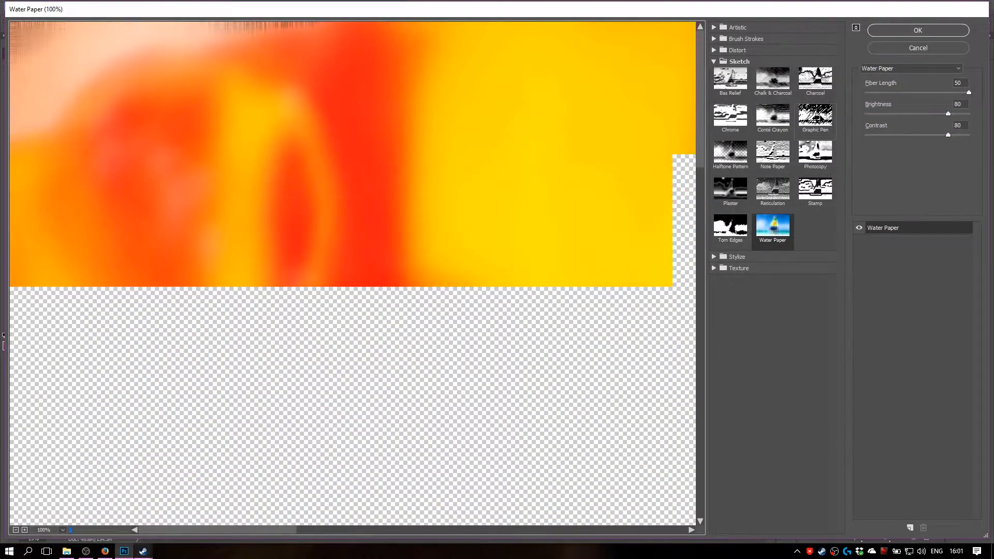
pyautogui.scroll(-2, 274, 265)
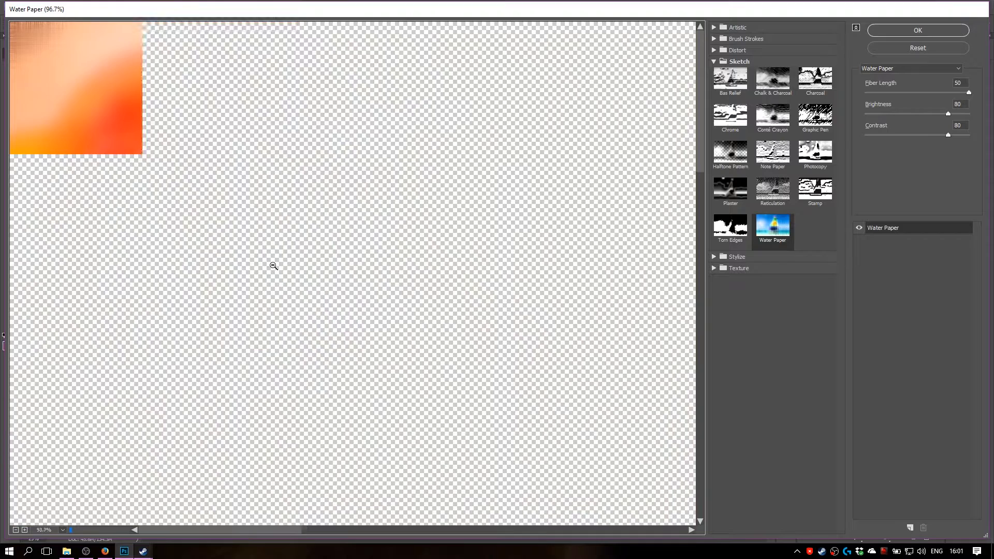
pyautogui.scroll(-1, 308, 271)
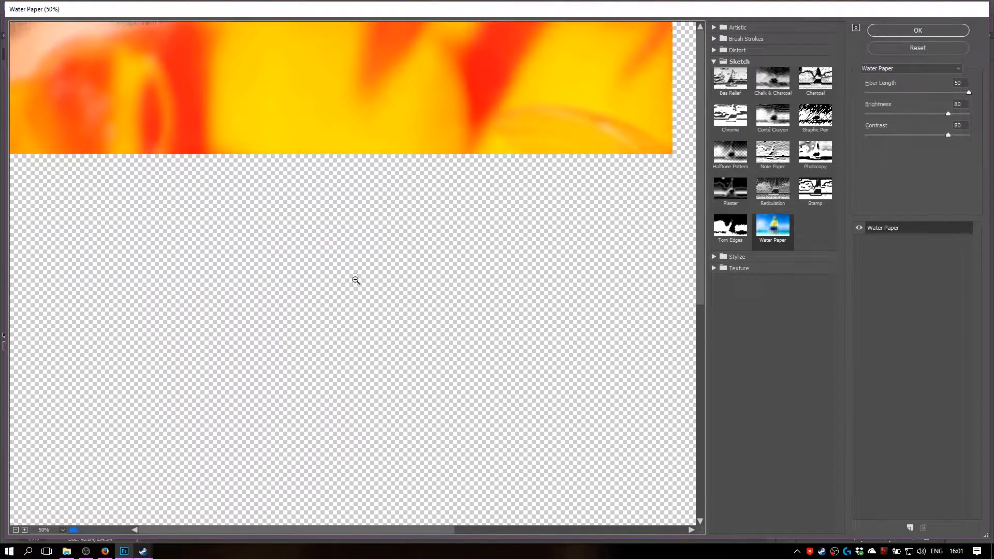
pyautogui.scroll(-2, 356, 280)
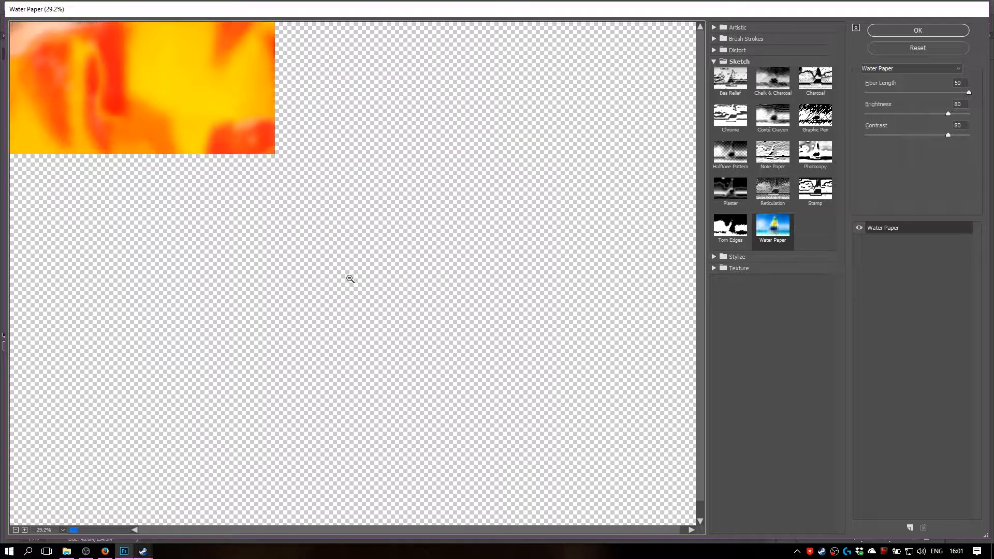
pyautogui.scroll(-1, 350, 279)
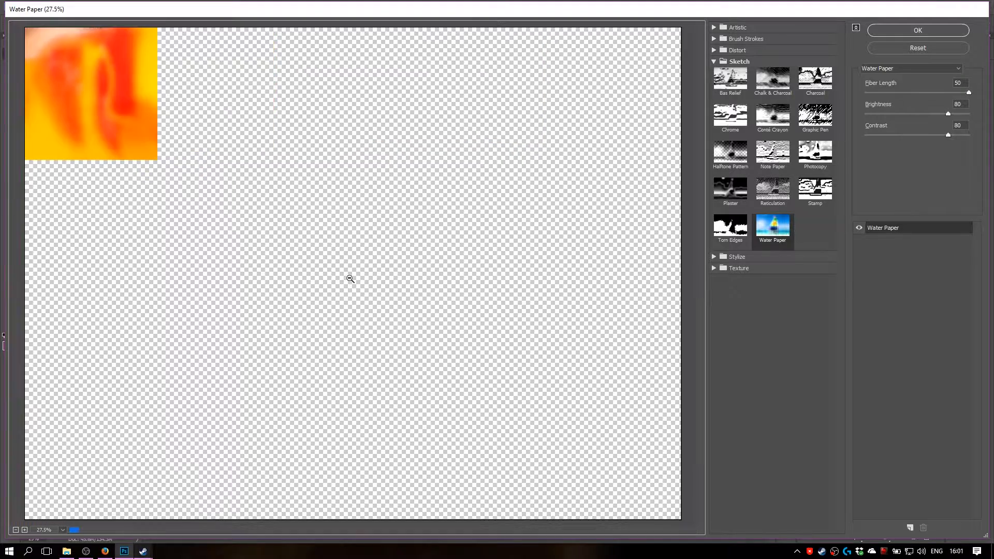
pyautogui.click(820, 125)
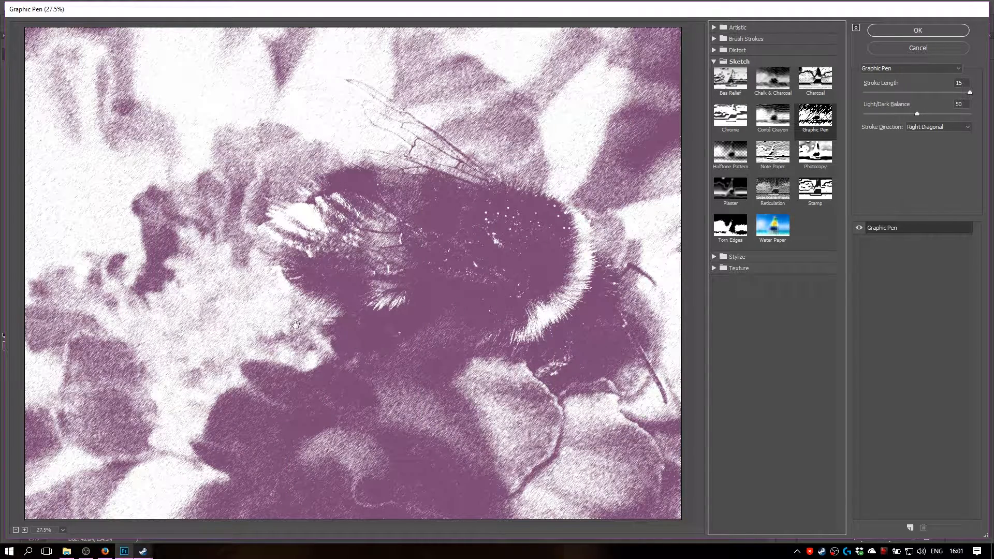
pyautogui.click(918, 47)
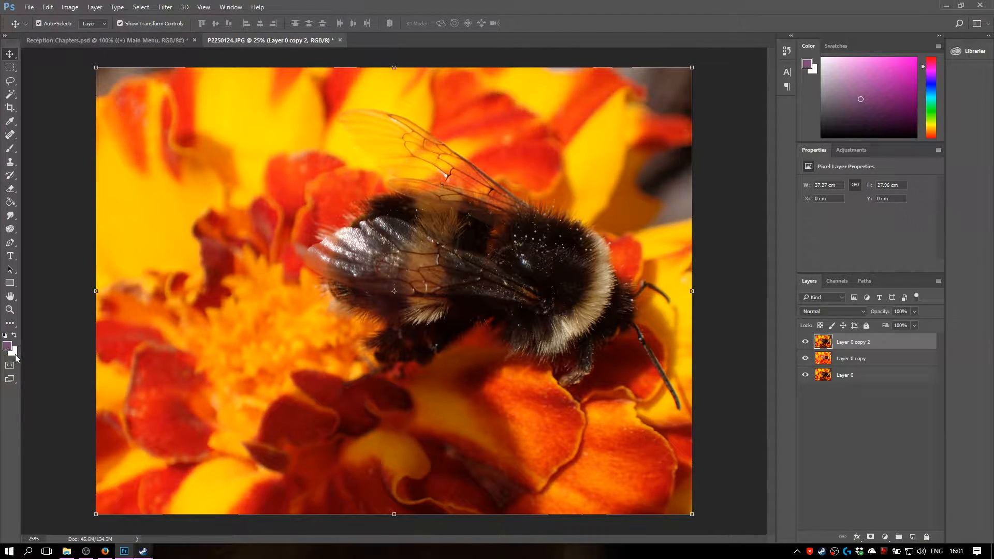
# Step: Set the foreground color to bright red and the background color to yellow
pyautogui.click(5, 337)
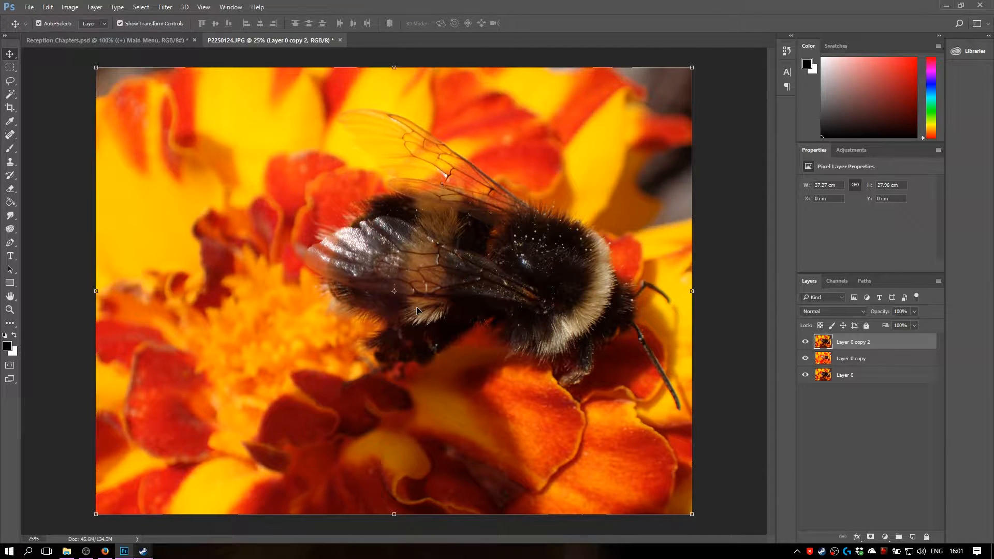
pyautogui.click(917, 58)
pyautogui.click(13, 353)
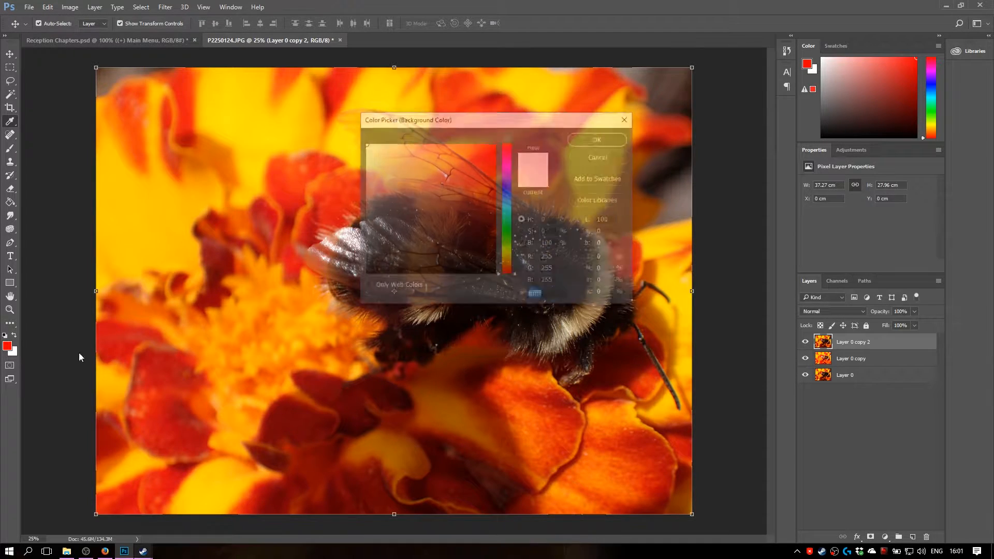
pyautogui.click(509, 254)
pyautogui.click(470, 185)
pyautogui.click(595, 136)
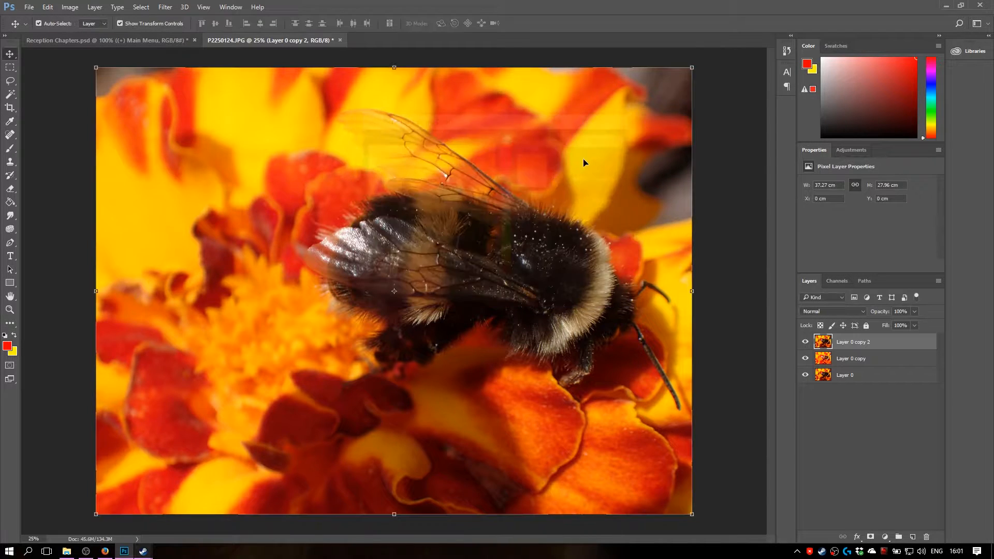
# Step: Apply the Graphic Pen filter to Layer 0 copy 2 with stroke length 15, light/dark balance 50 and right diagonal strokes
pyautogui.click(165, 6)
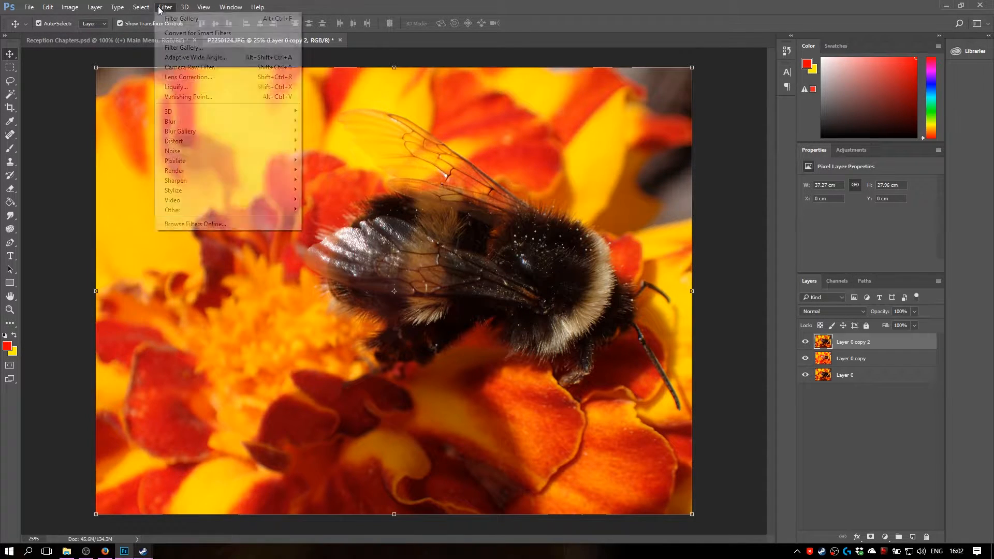
pyautogui.click(186, 49)
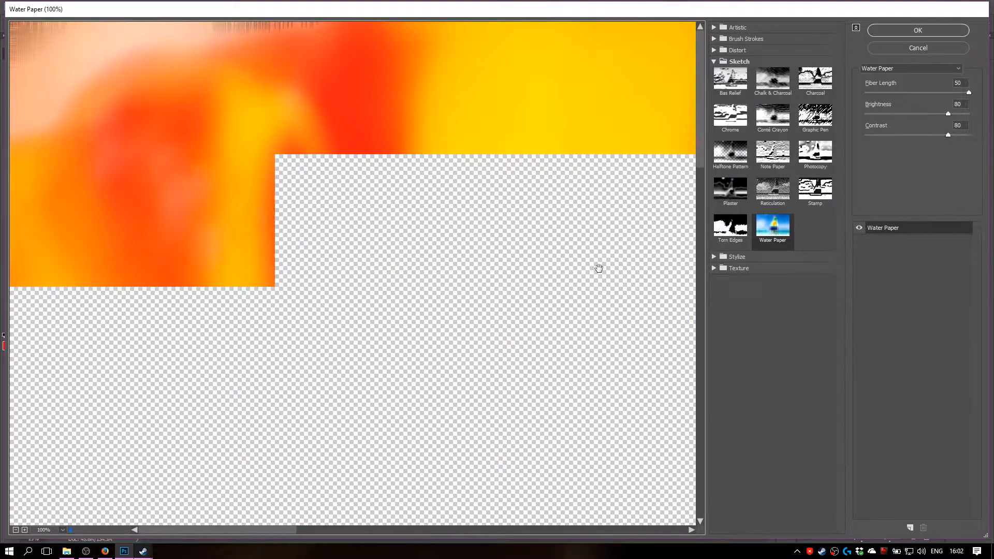
pyautogui.click(815, 117)
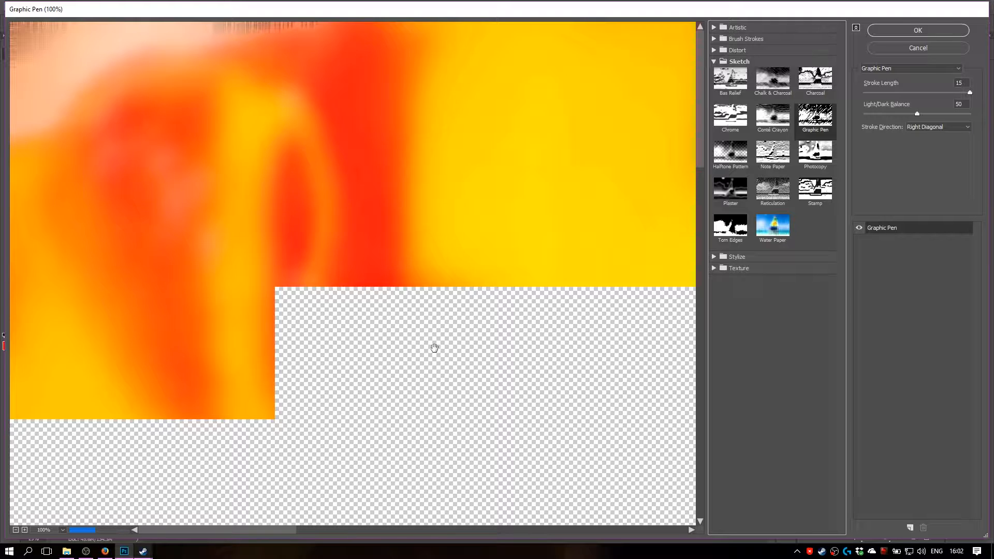
pyautogui.click(63, 531)
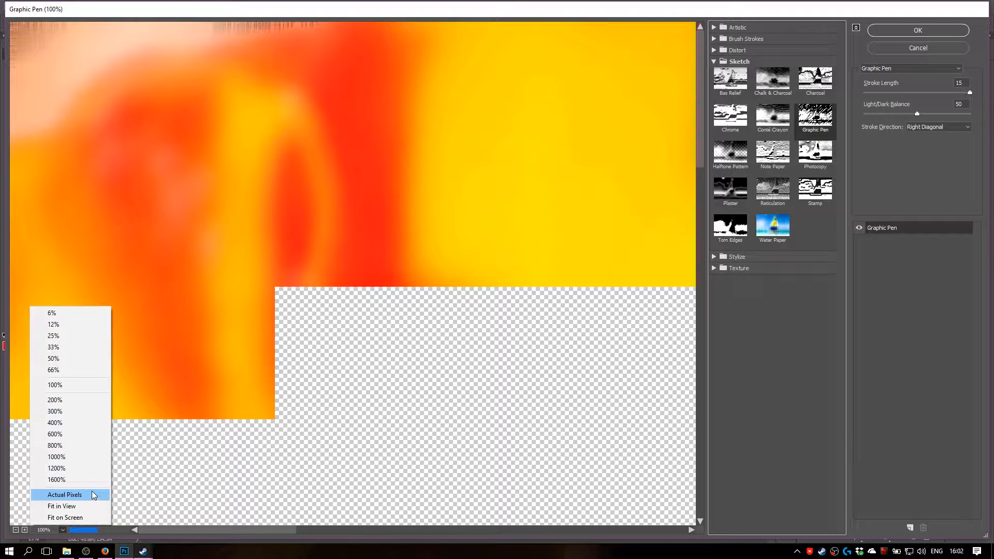
pyautogui.click(78, 517)
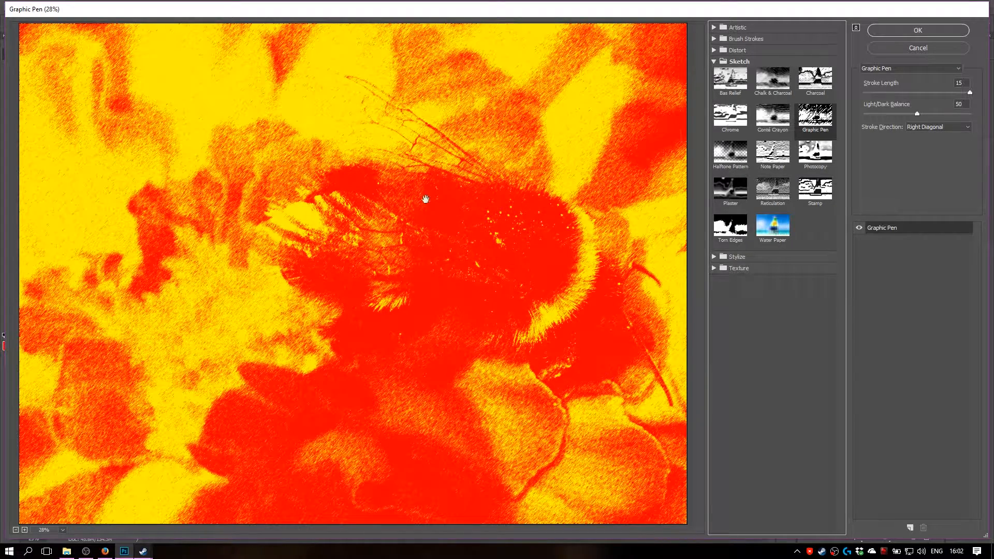
pyautogui.click(908, 28)
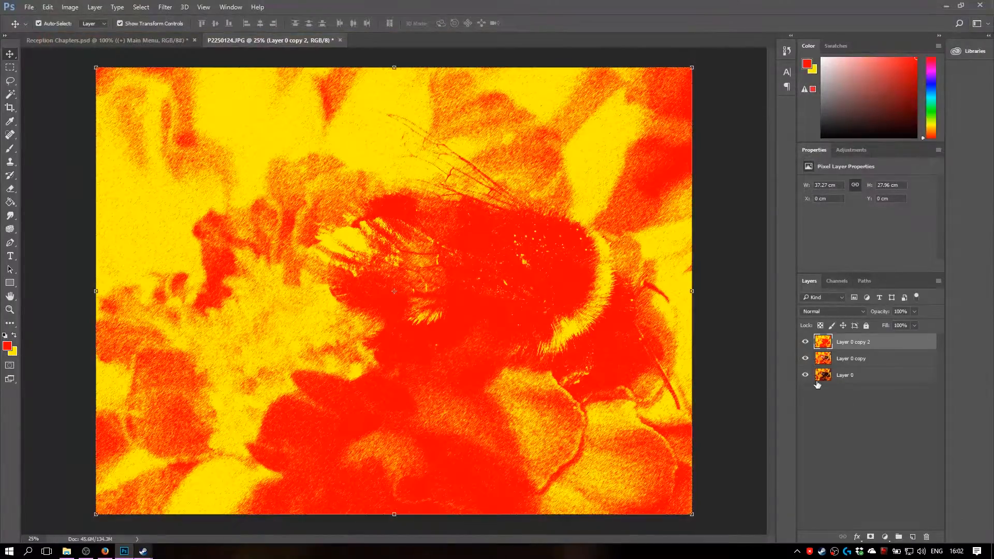
# Step: Try the Lighten blend mode at 73% opacity on Layer 0 copy 2, and undo back to before the Graphic Pen filter
pyautogui.click(832, 312)
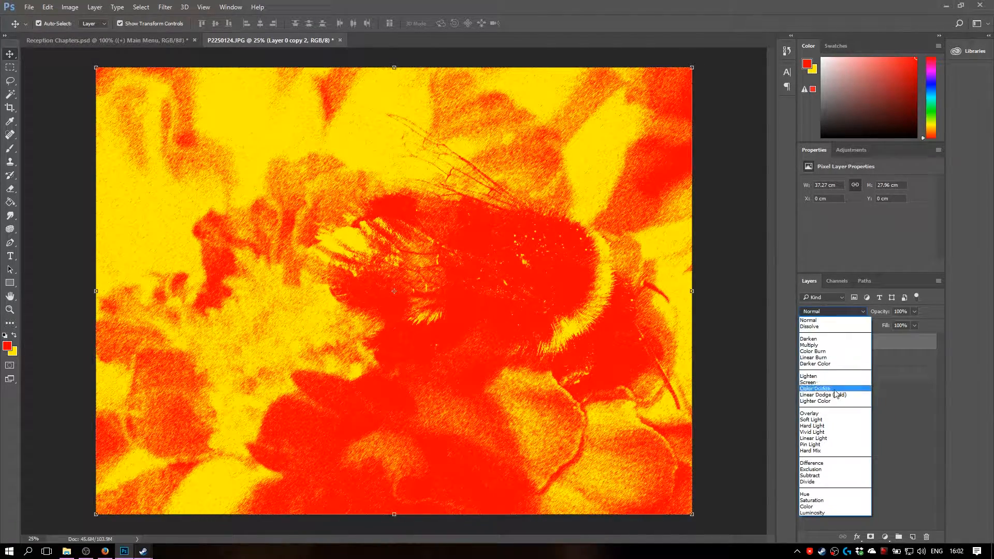
pyautogui.click(836, 380)
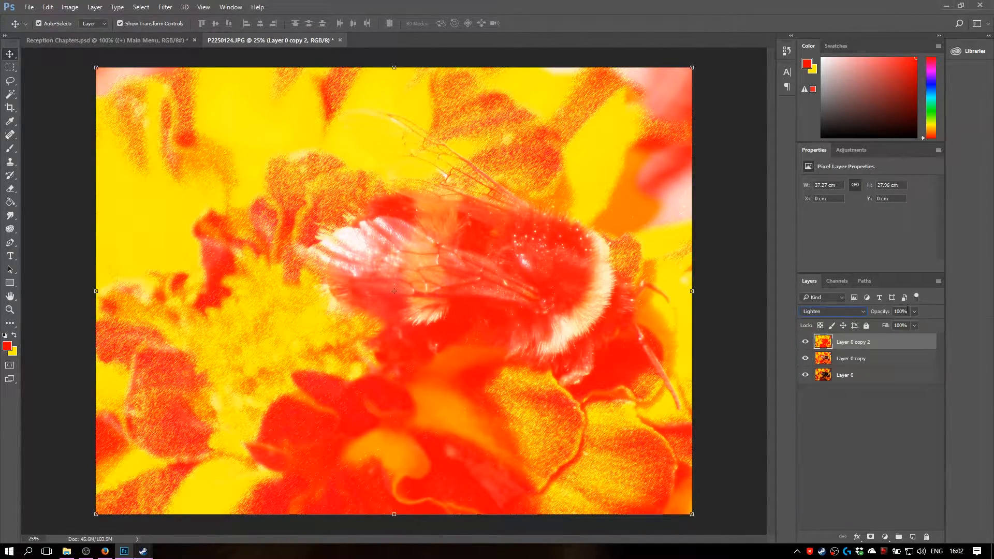
pyautogui.click(914, 311)
pyautogui.moveTo(895, 323)
pyautogui.mouseDown()
pyautogui.moveTo(875, 324)
pyautogui.moveTo(902, 326)
pyautogui.mouseUp()
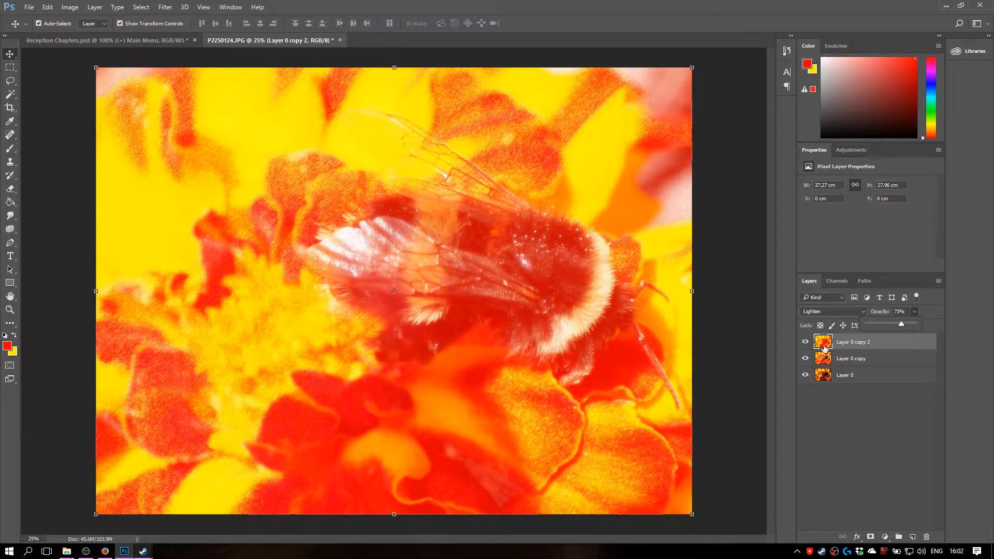
pyautogui.click(876, 449)
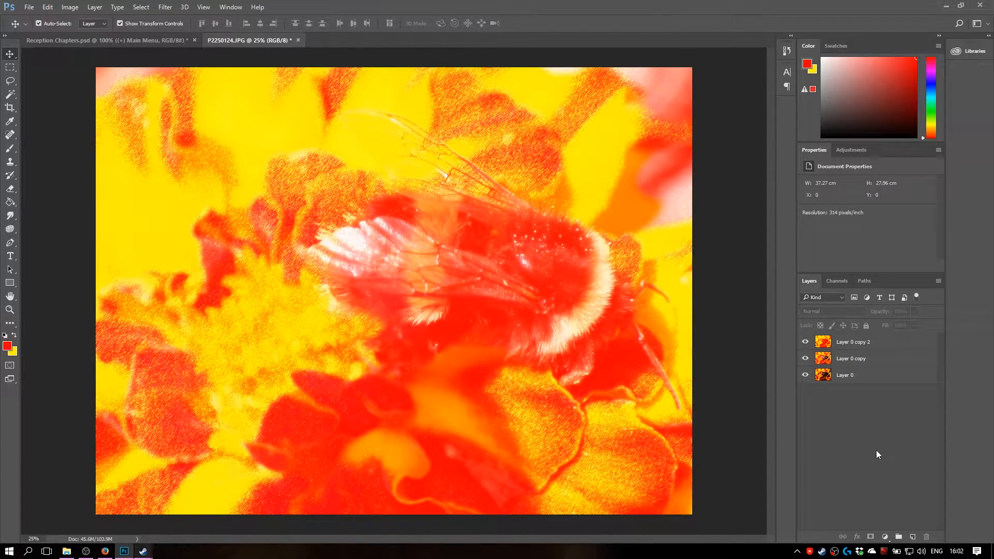
pyautogui.hotkey('ctrl', 'alt', 'z')
pyautogui.hotkey('ctrl', 'alt', 'z')
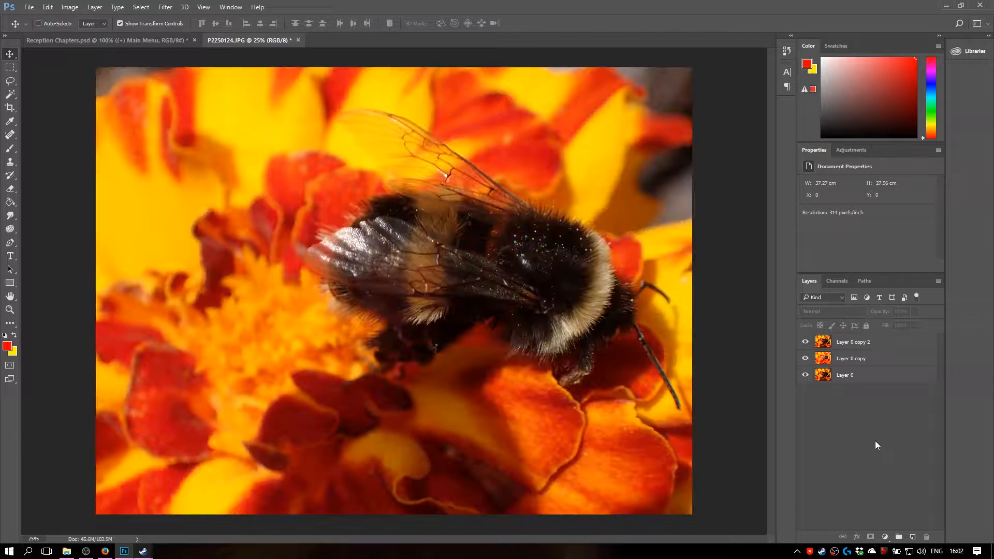
# Step: Reset the colors to default black and white, and open the Graphic Pen filter on Layer 0 copy 2 with the preview fitted on screen
pyautogui.click(857, 343)
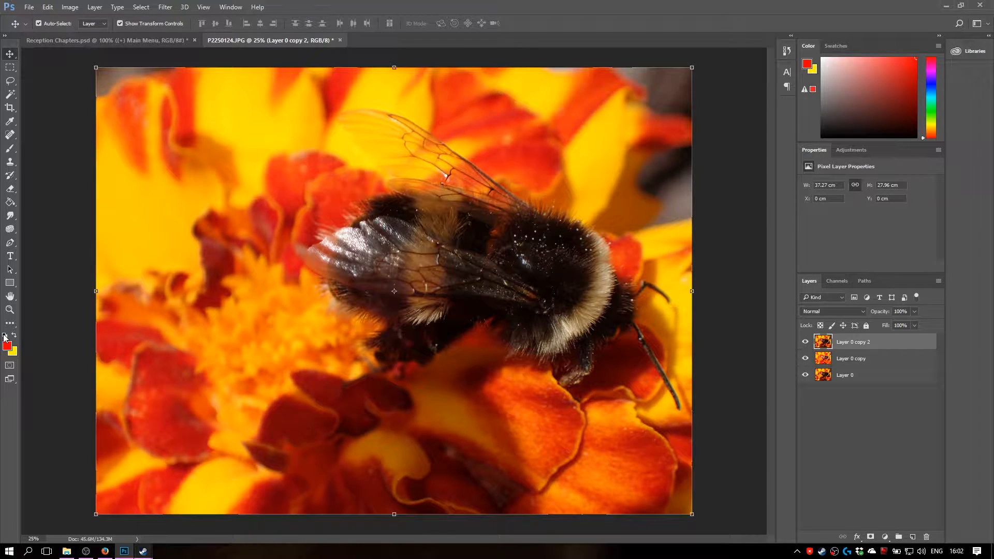
pyautogui.click(5, 335)
pyautogui.click(165, 6)
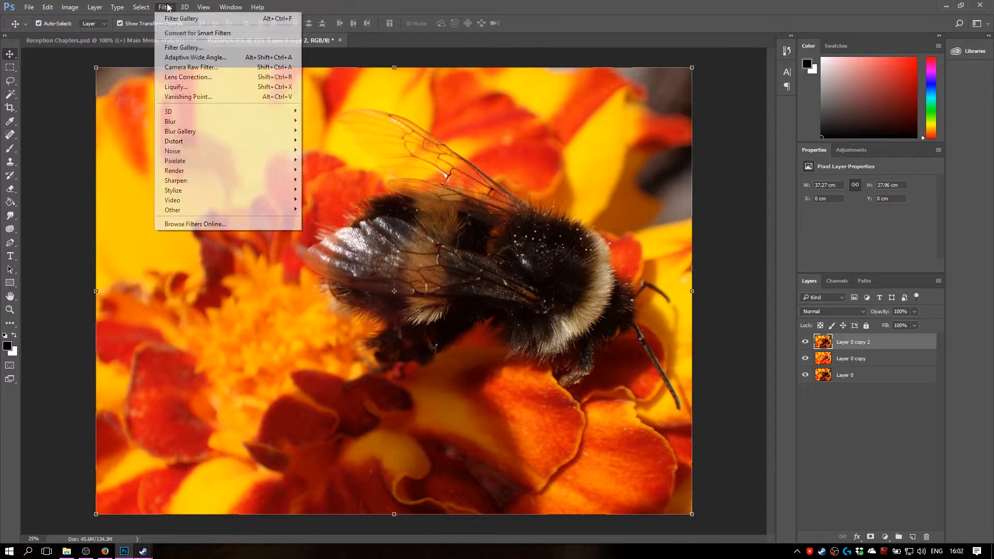
pyautogui.click(181, 48)
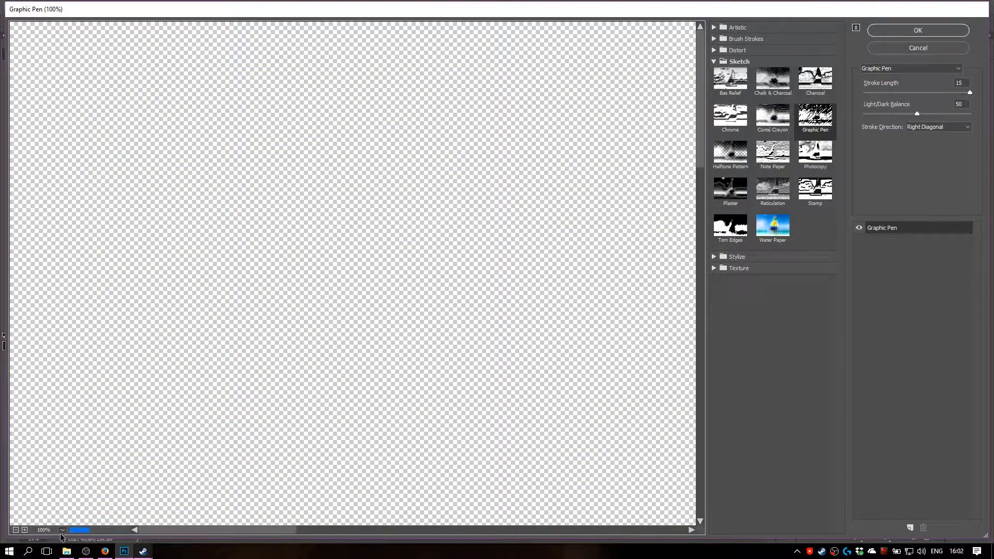
pyautogui.click(61, 531)
pyautogui.click(73, 515)
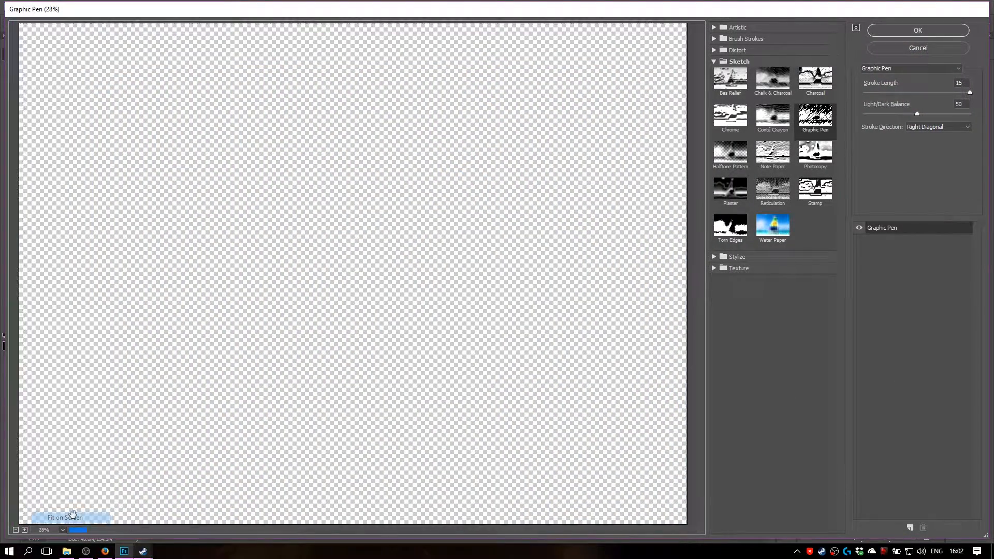
pyautogui.click(816, 116)
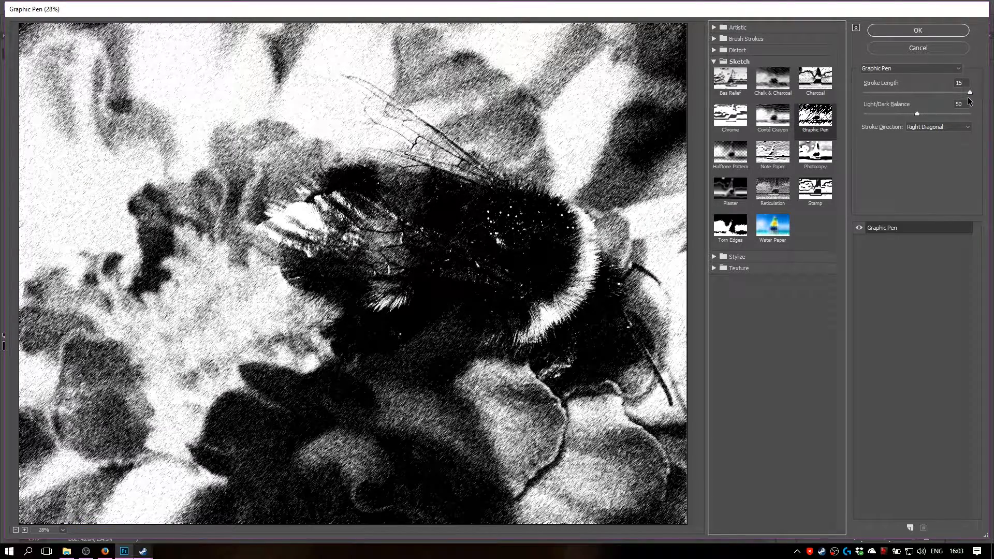
# Step: Compare the horizontal and vertical stroke directions, and apply Graphic Pen with left diagonal strokes, stroke length 15 and light/dark balance 35
pyautogui.click(957, 128)
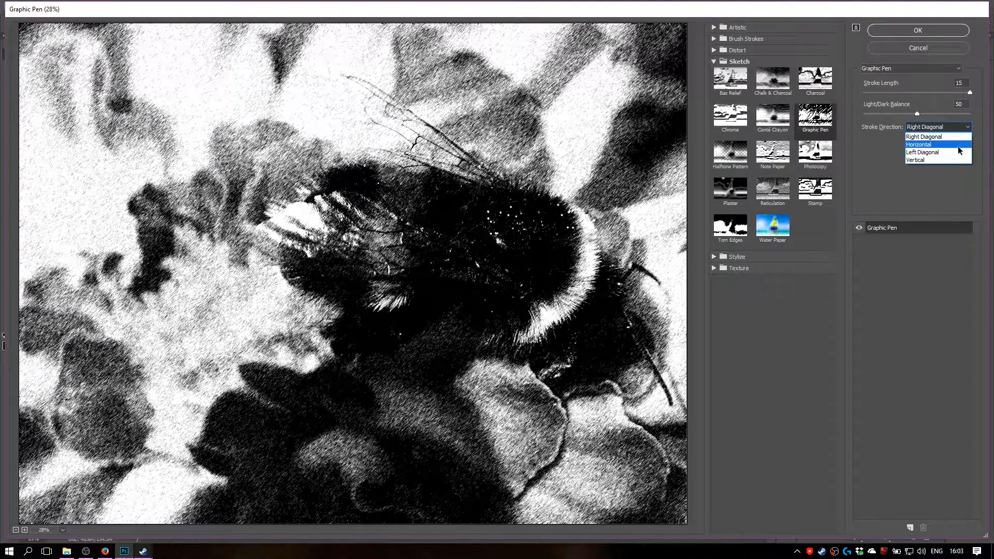
pyautogui.click(955, 149)
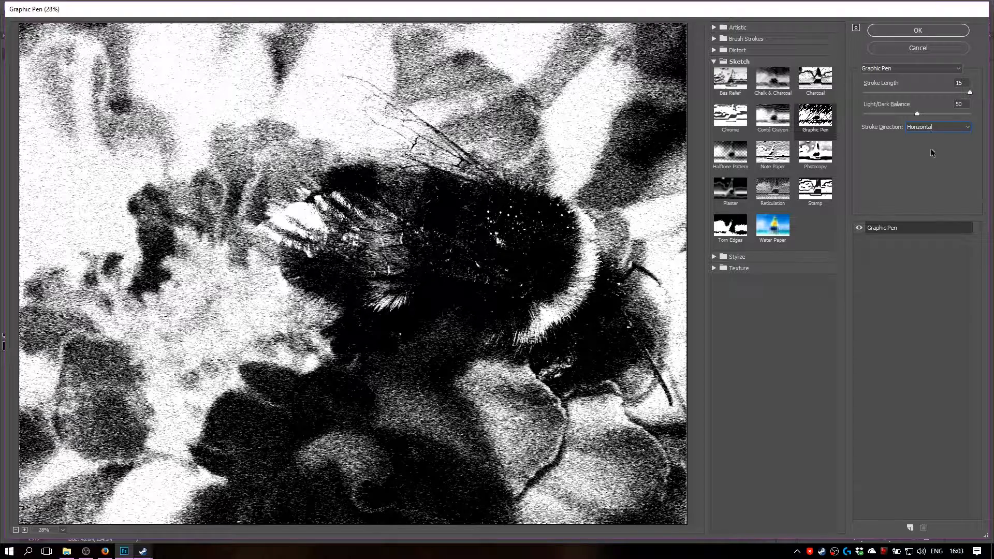
pyautogui.click(938, 127)
pyautogui.click(929, 161)
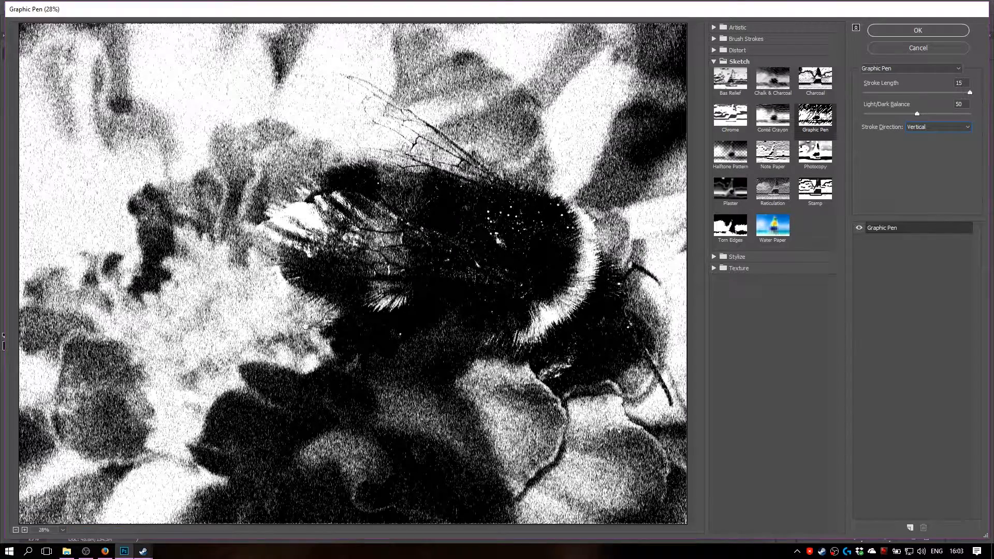
pyautogui.click(931, 130)
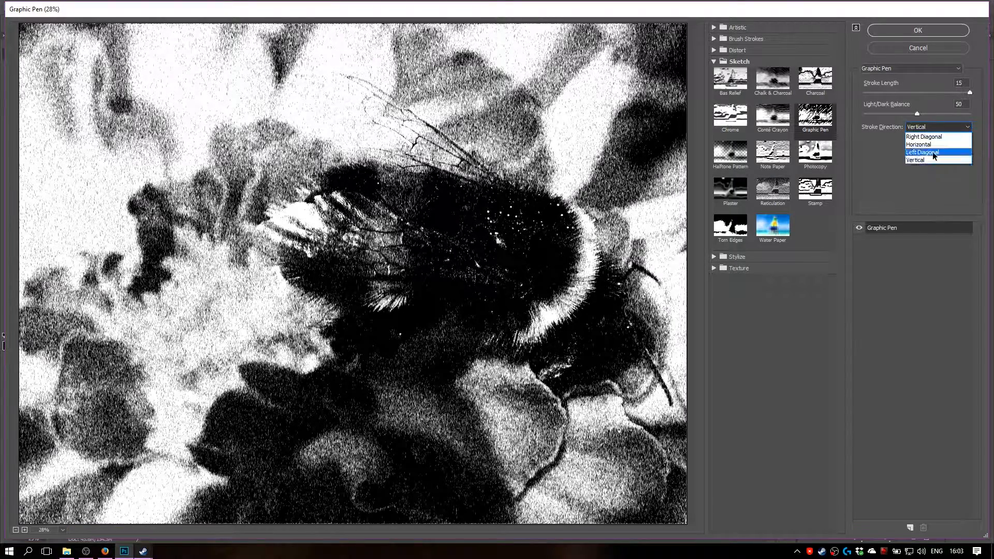
pyautogui.click(931, 155)
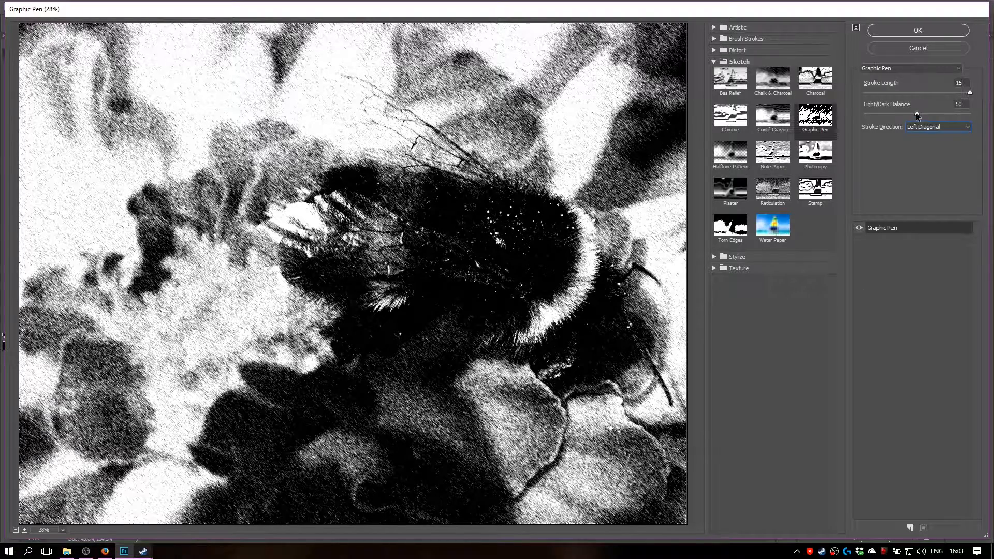
pyautogui.moveTo(918, 112)
pyautogui.mouseDown()
pyautogui.moveTo(951, 112)
pyautogui.moveTo(893, 112)
pyautogui.moveTo(902, 113)
pyautogui.mouseUp()
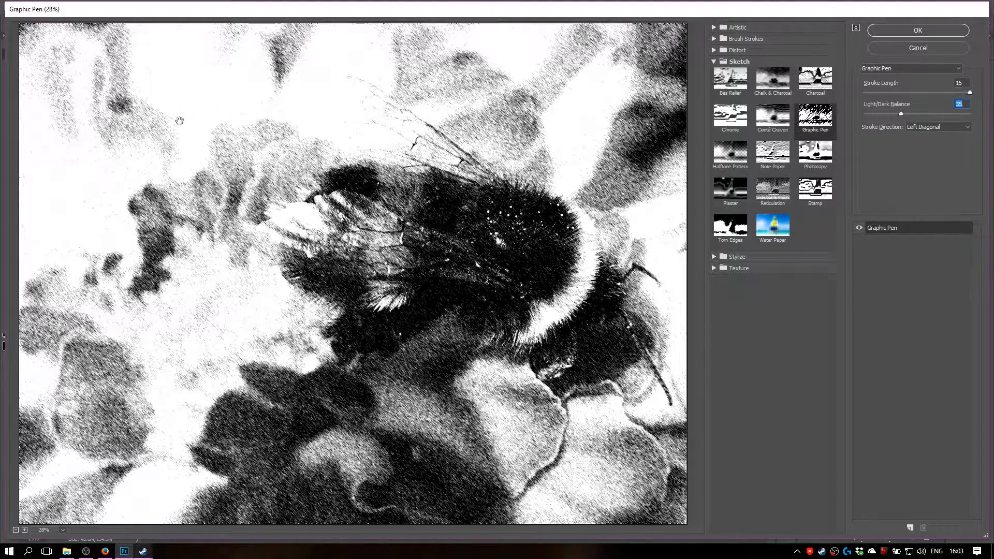
pyautogui.click(899, 29)
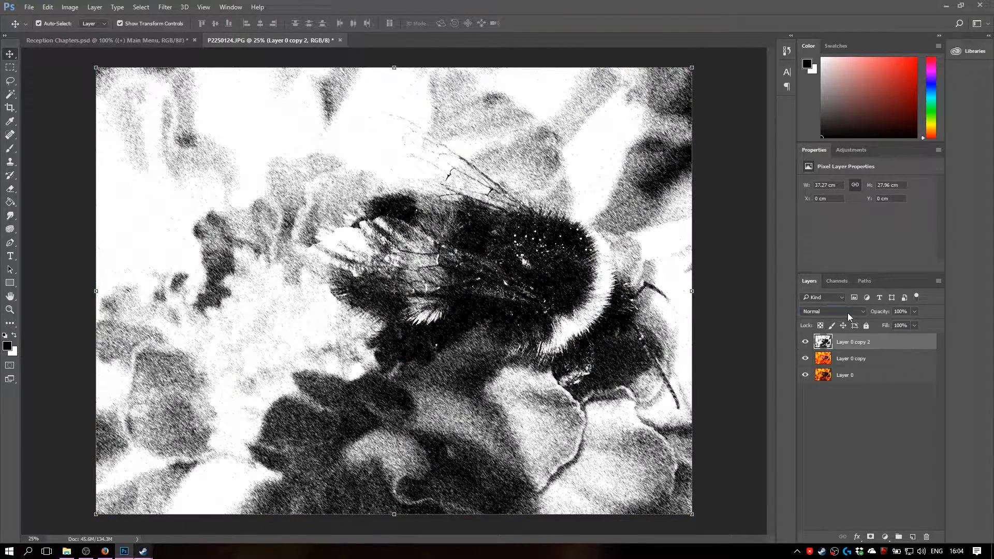
# Step: Compare the Screen, Color Dodge and Linear Dodge (Add) blend modes on Layer 0 copy 2 and settle on Lighten
pyautogui.click(832, 311)
pyautogui.click(829, 377)
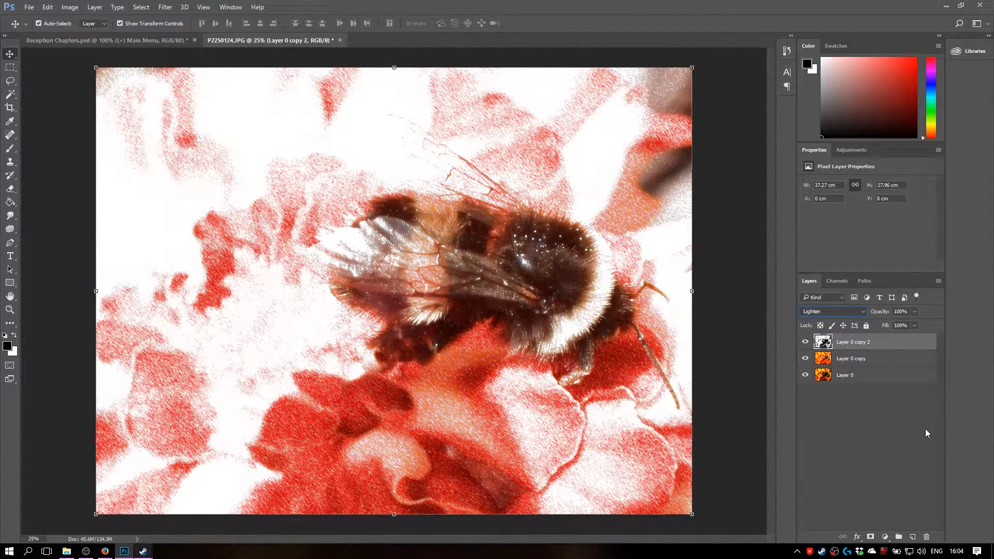
pyautogui.press('Down')
pyautogui.press('Down')
pyautogui.press('Down')
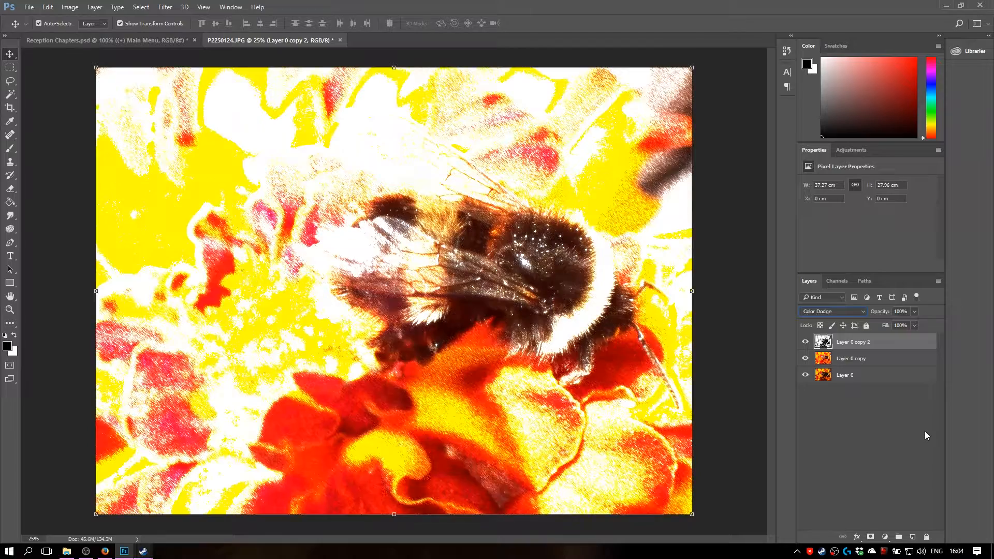
pyautogui.press('Up')
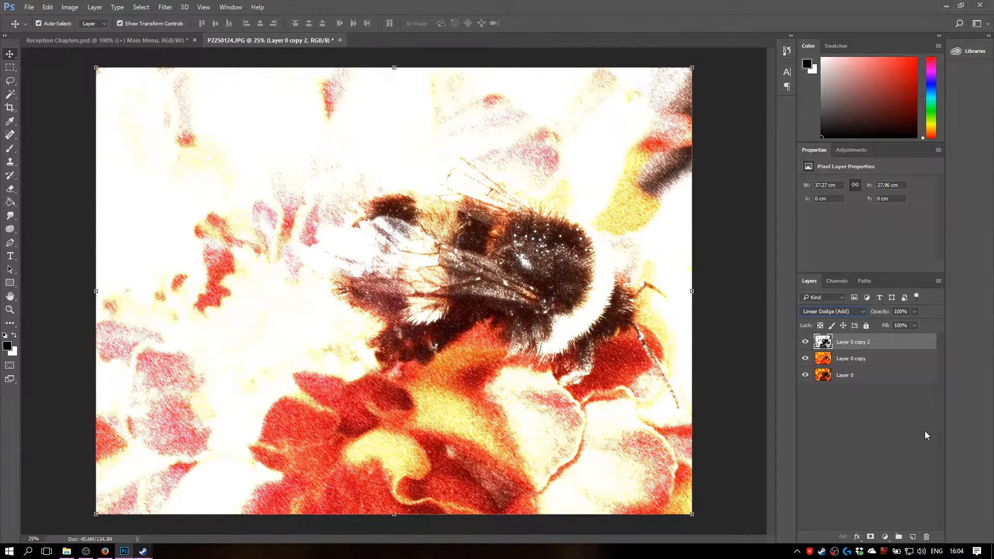
pyautogui.press('Up')
pyautogui.press('Up')
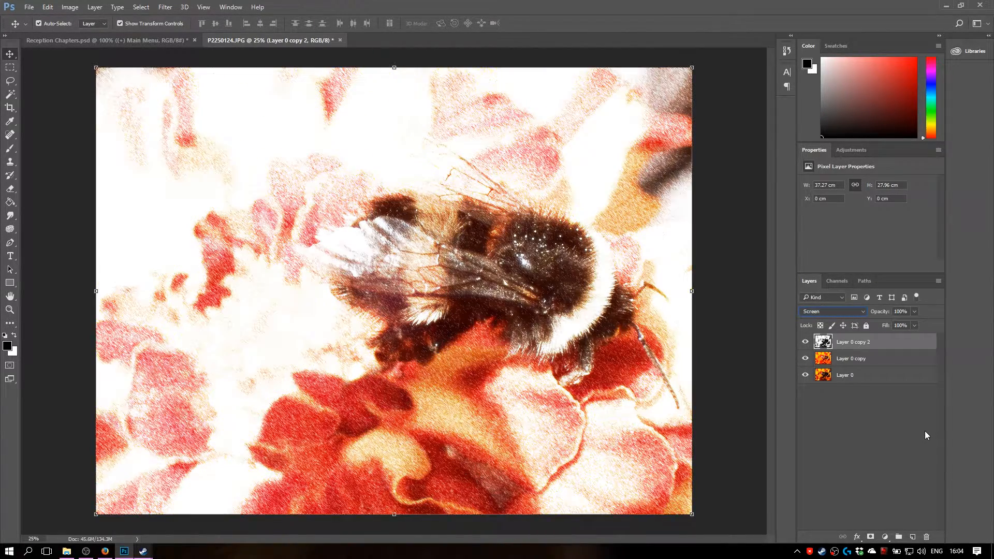
pyautogui.press('Up')
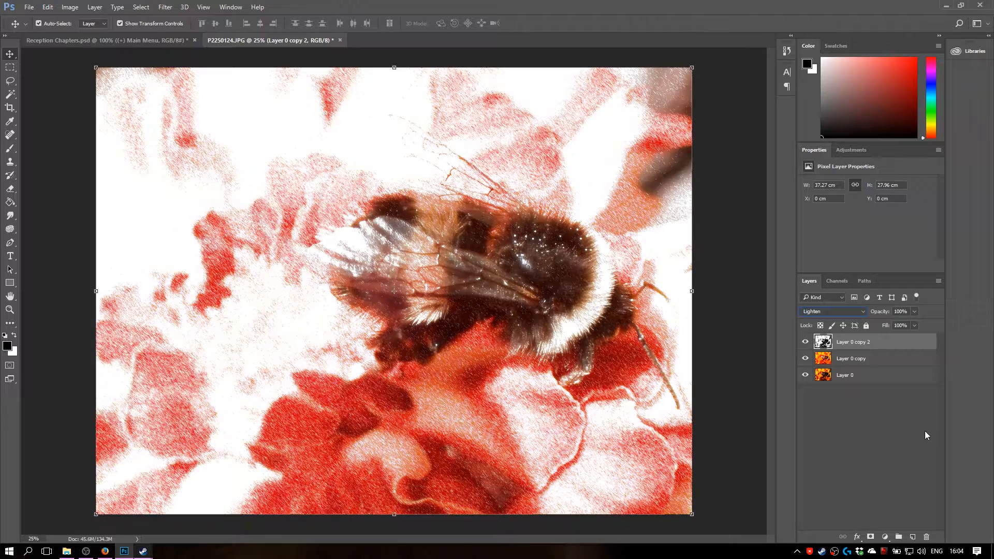
# Step: Set the opacity of Layer 0 copy 2 to 60%
pyautogui.click(915, 311)
pyautogui.moveTo(900, 325); pyautogui.dragTo(891, 327)
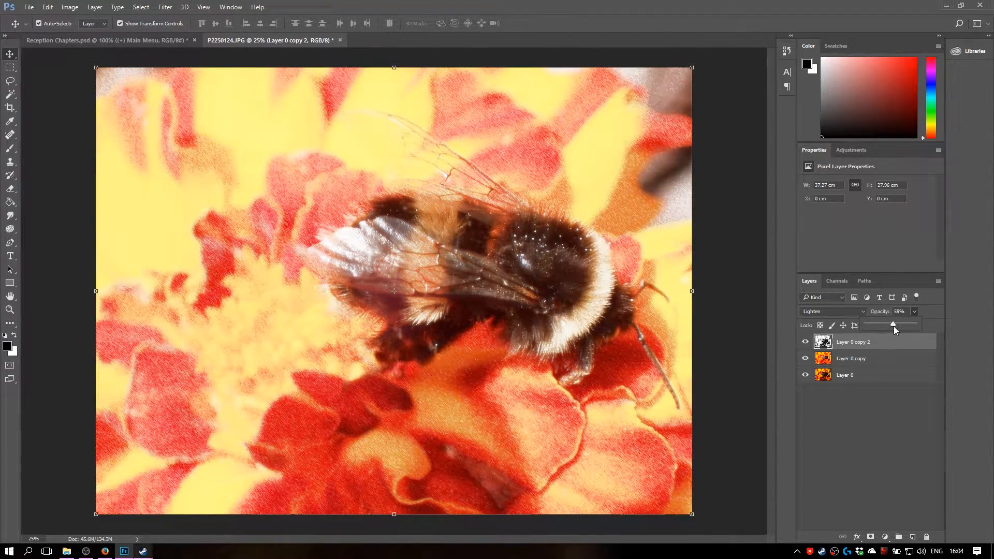
pyautogui.moveTo(895, 325); pyautogui.dragTo(895, 327)
# Step: Hide both duplicate layers and show them again one at a time to compare the effect with the original photo
pyautogui.moveTo(805, 358); pyautogui.dragTo(806, 342)
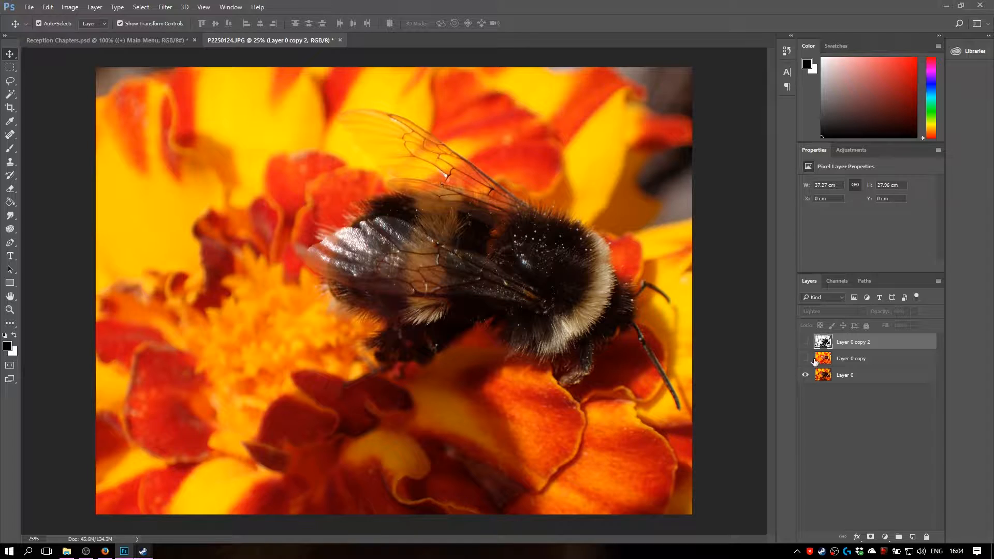
pyautogui.click(805, 342)
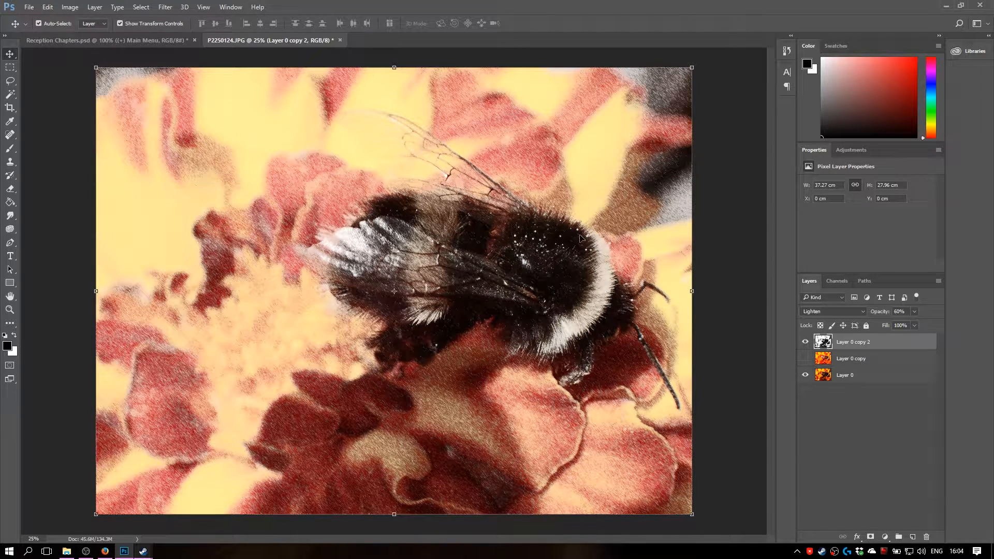
pyautogui.click(806, 358)
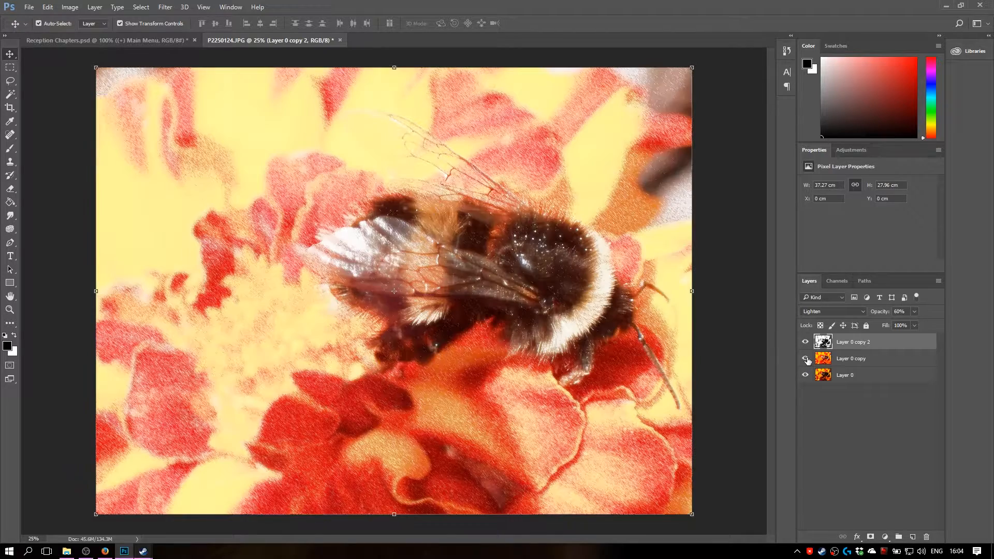
# Step: Greatly reduce the opacity of Layer 0 copy, deselect it, and toggle its visibility to judge its contribution
pyautogui.click(867, 362)
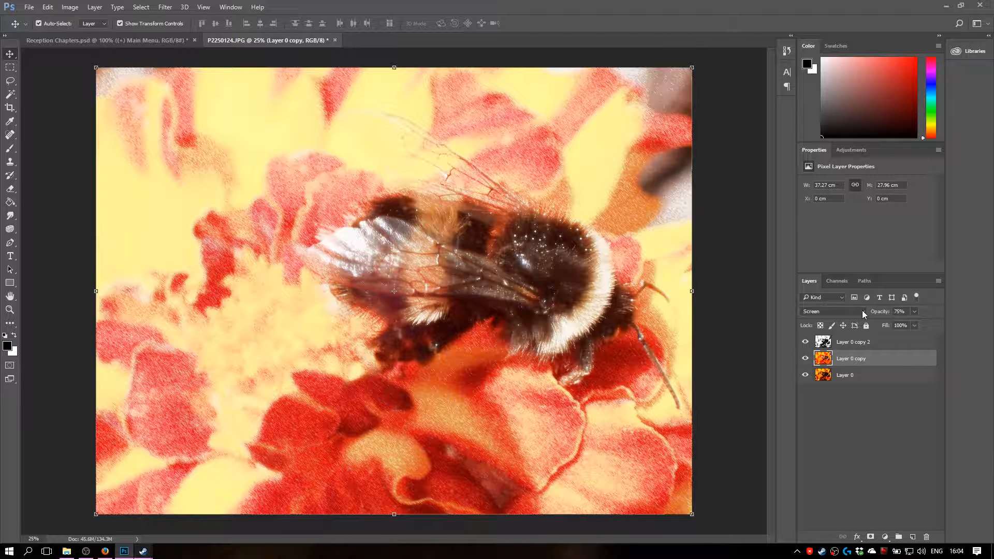
pyautogui.click(915, 311)
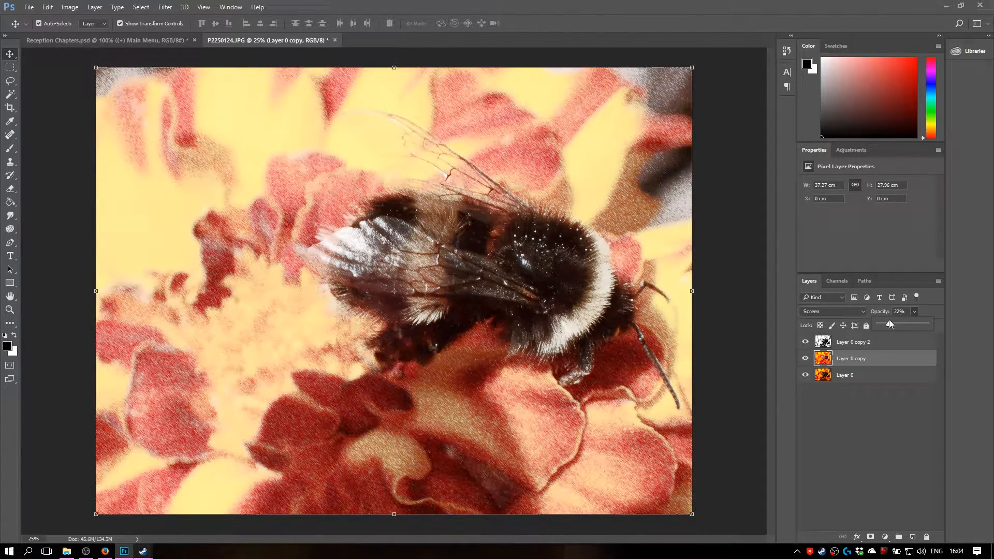
pyautogui.moveTo(889, 320); pyautogui.dragTo(883, 319)
pyautogui.click(859, 464)
pyautogui.click(806, 359)
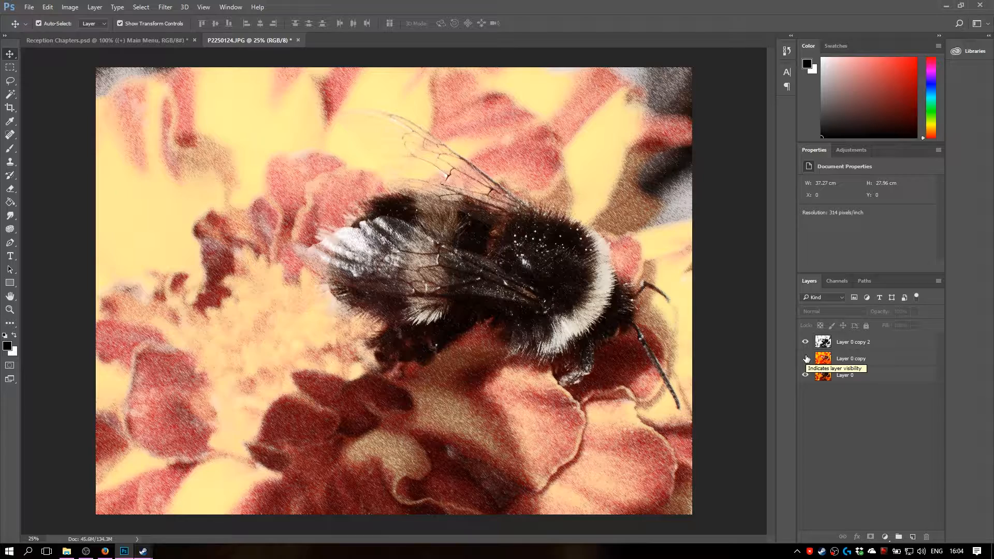
pyautogui.click(806, 358)
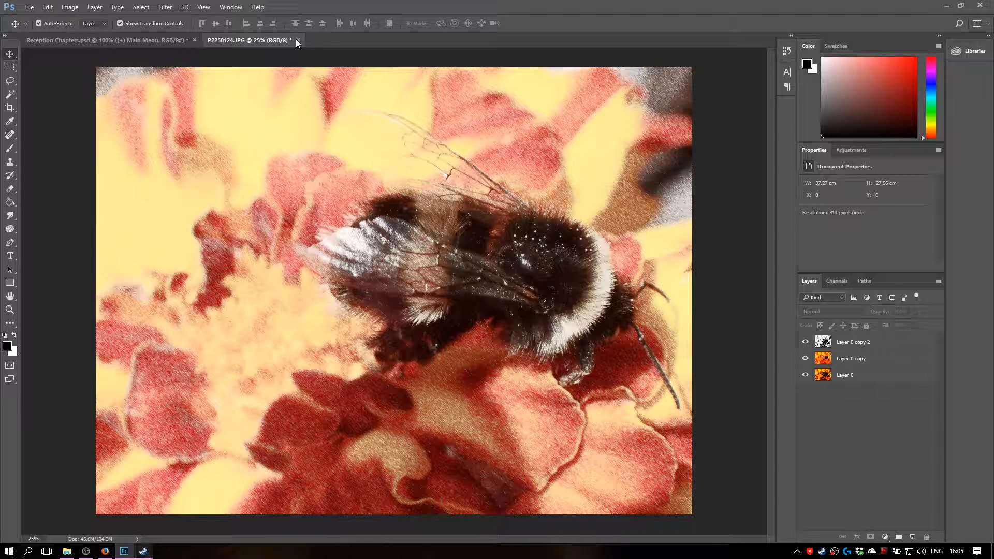
# Step: Open the food photo P2250307.JPG as a new document
pyautogui.click(29, 8)
pyautogui.click(47, 29)
pyautogui.doubleClick(179, 91)
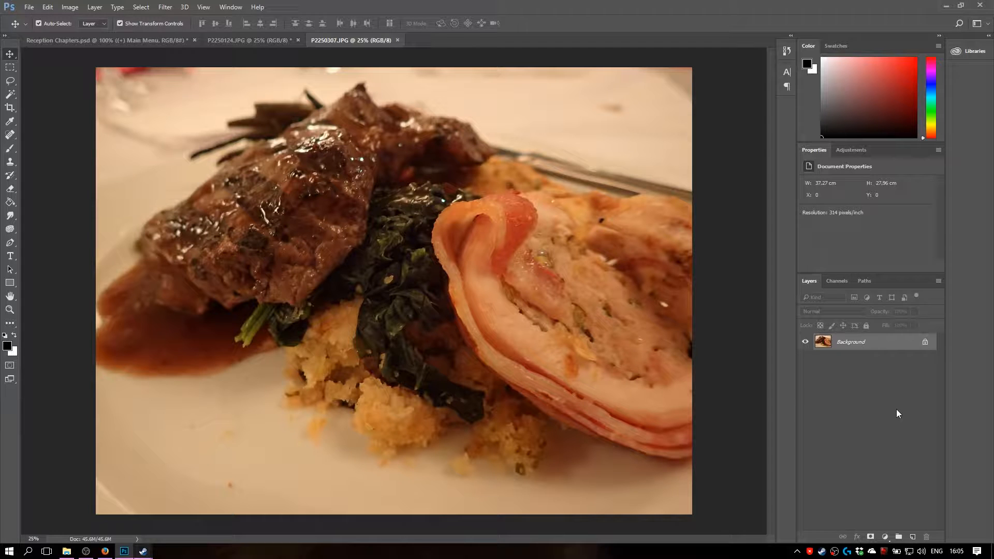
# Step: Convert the locked Background into the regular layer Layer 0 and duplicate it twice
pyautogui.doubleClick(897, 344)
pyautogui.press('Return')
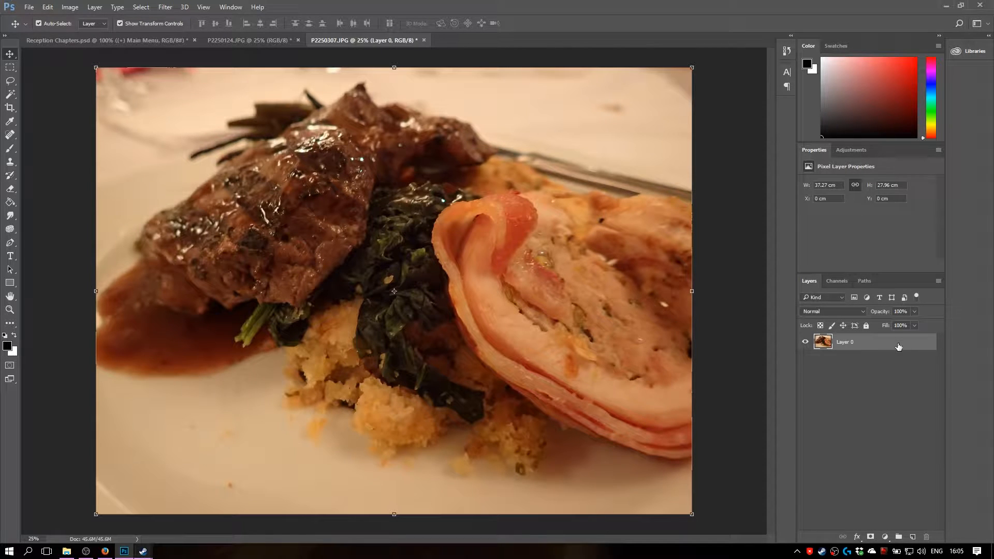
pyautogui.moveTo(898, 346); pyautogui.dragTo(913, 540)
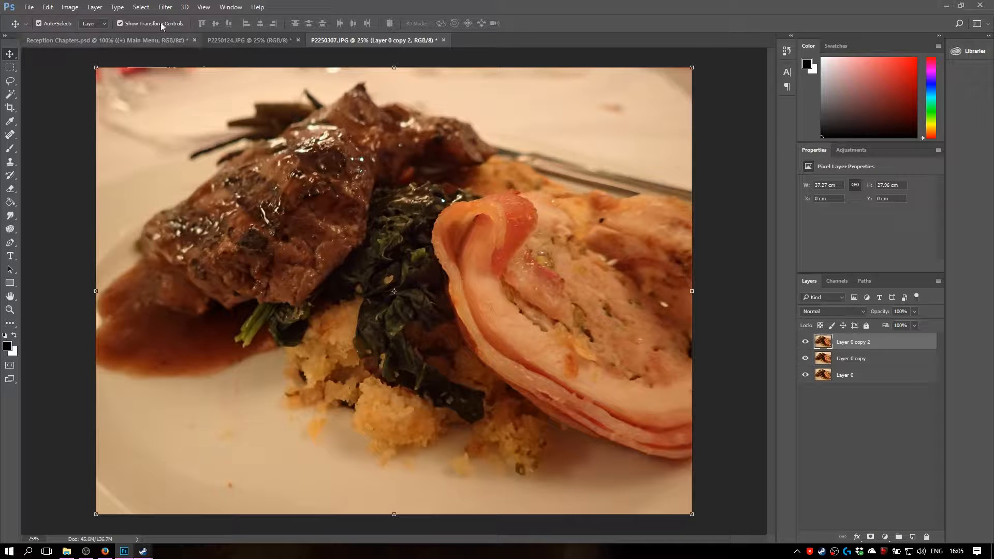
# Step: Apply Graphic Pen to Layer 0 copy 2 of the food photo with stroke length 15, light/dark balance 20 and left diagonal strokes
pyautogui.click(165, 6)
pyautogui.click(179, 47)
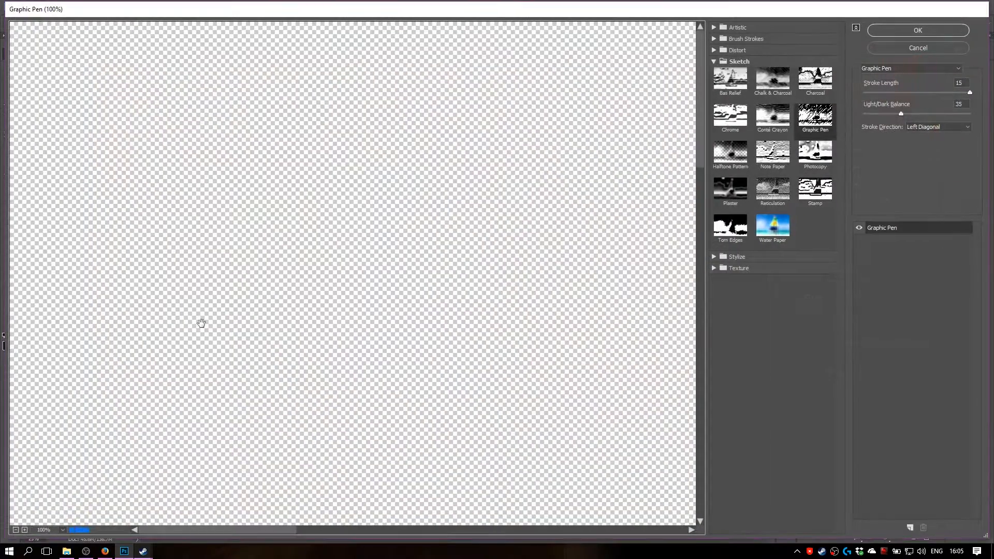
pyautogui.click(809, 132)
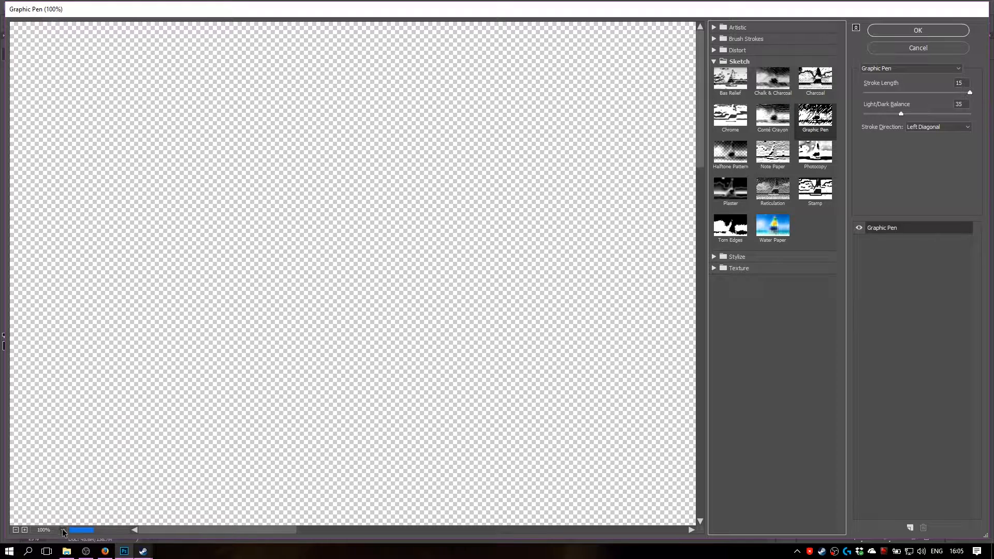
pyautogui.click(63, 530)
pyautogui.click(67, 518)
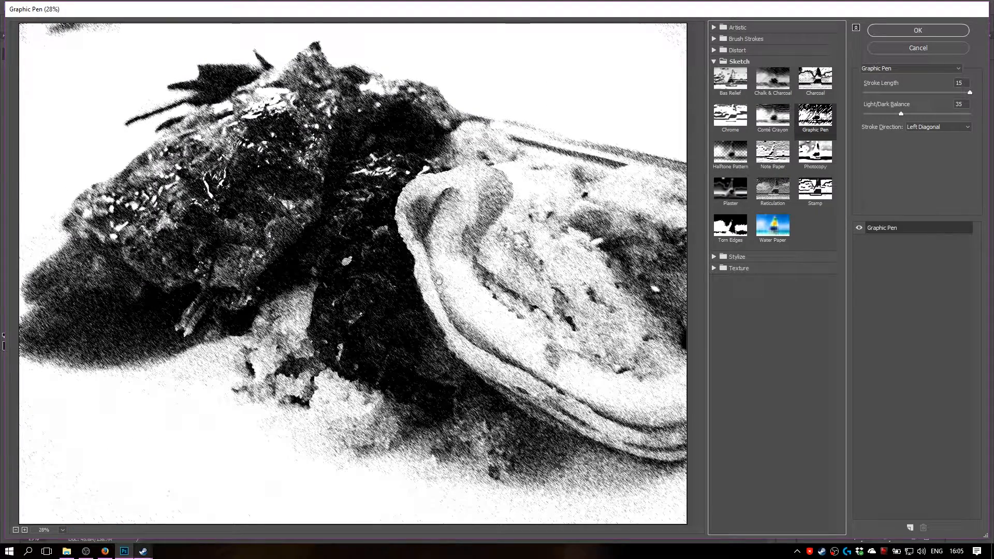
pyautogui.moveTo(902, 114); pyautogui.dragTo(948, 112)
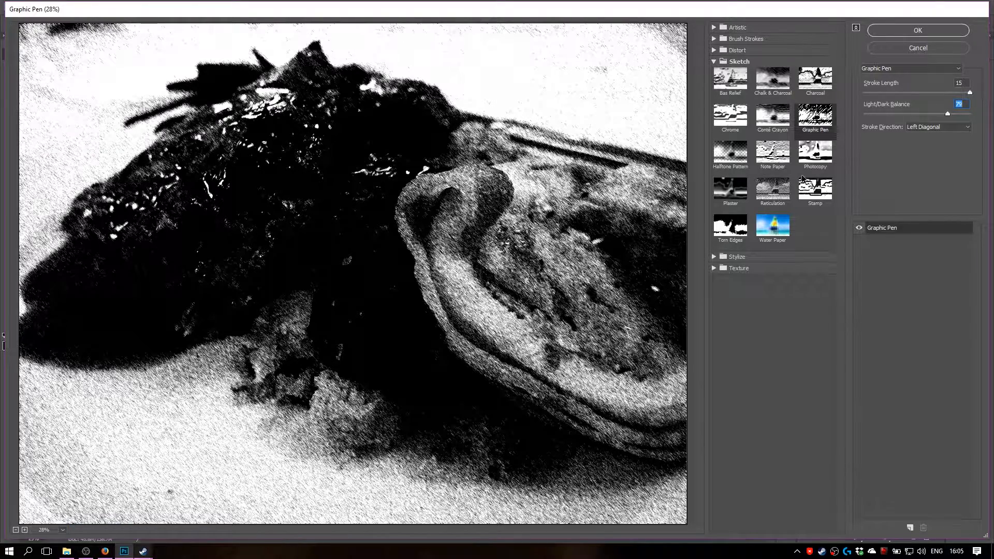
pyautogui.moveTo(945, 113); pyautogui.dragTo(884, 113)
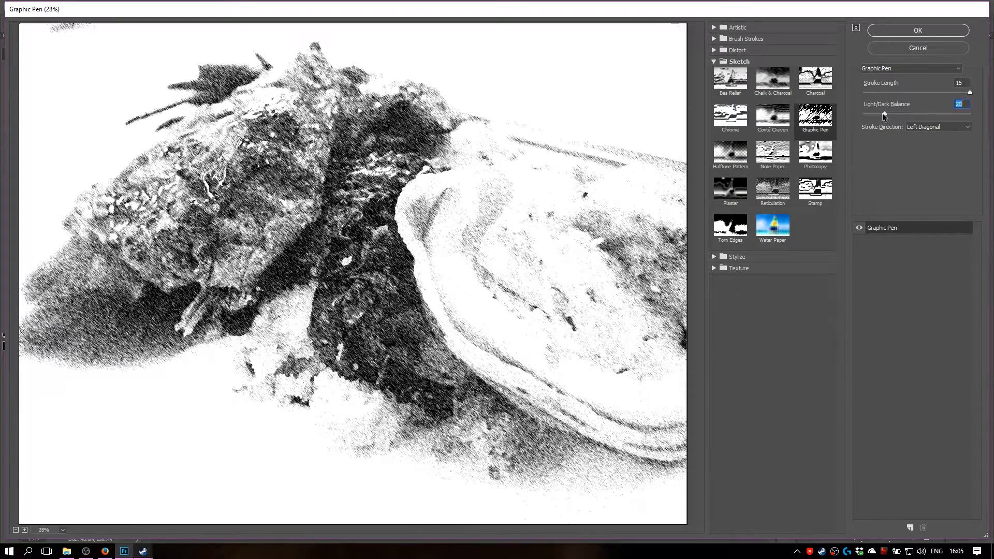
pyautogui.click(915, 30)
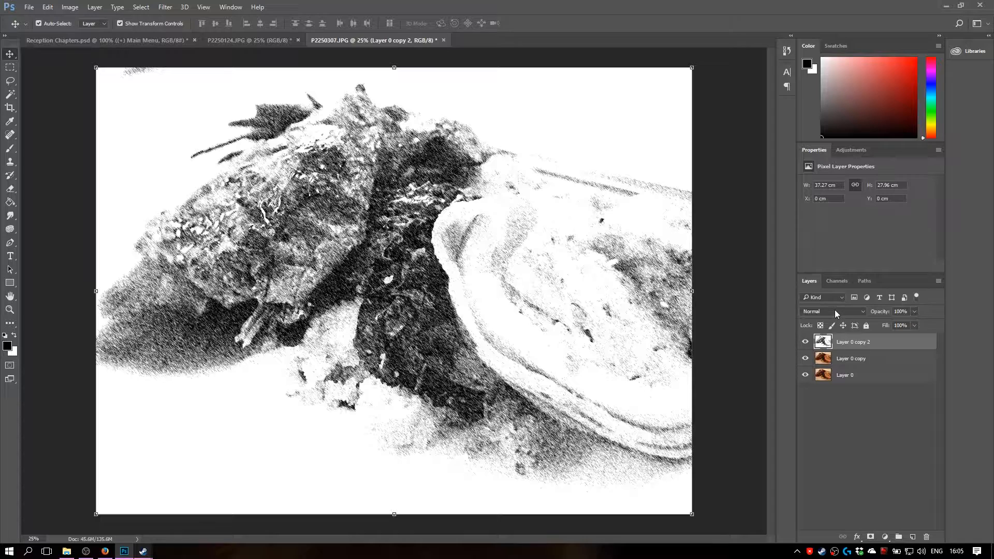
# Step: Set Layer 0 copy 2 of the food photo to the Lighten blend mode at 57% opacity
pyautogui.click(834, 310)
pyautogui.click(809, 377)
pyautogui.click(914, 312)
pyautogui.moveTo(891, 321)
pyautogui.mouseDown()
pyautogui.moveTo(877, 318)
pyautogui.moveTo(895, 324)
pyautogui.mouseUp()
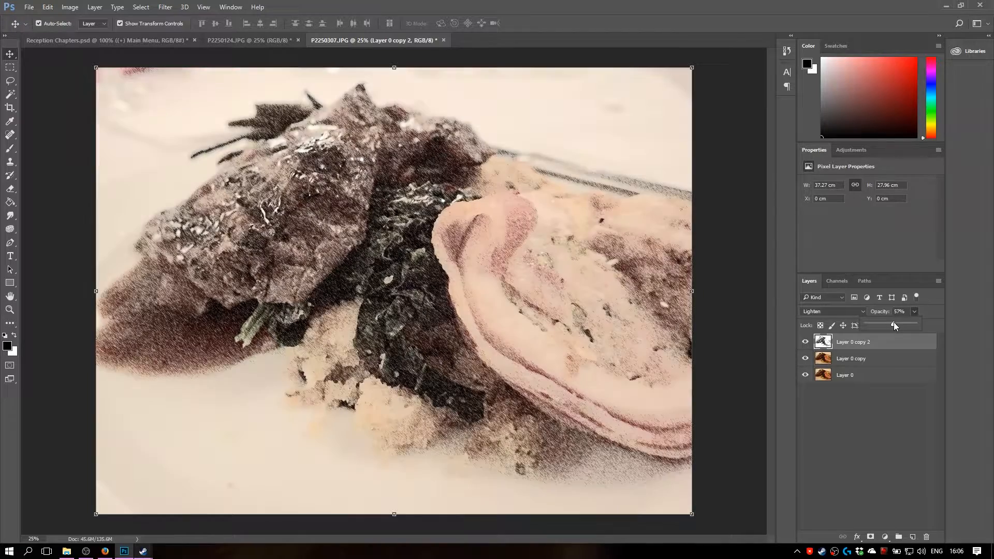
# Step: Apply Water Paper to Layer 0 copy of the food photo with fiber length 50, brightness 85 and contrast 84
pyautogui.click(880, 448)
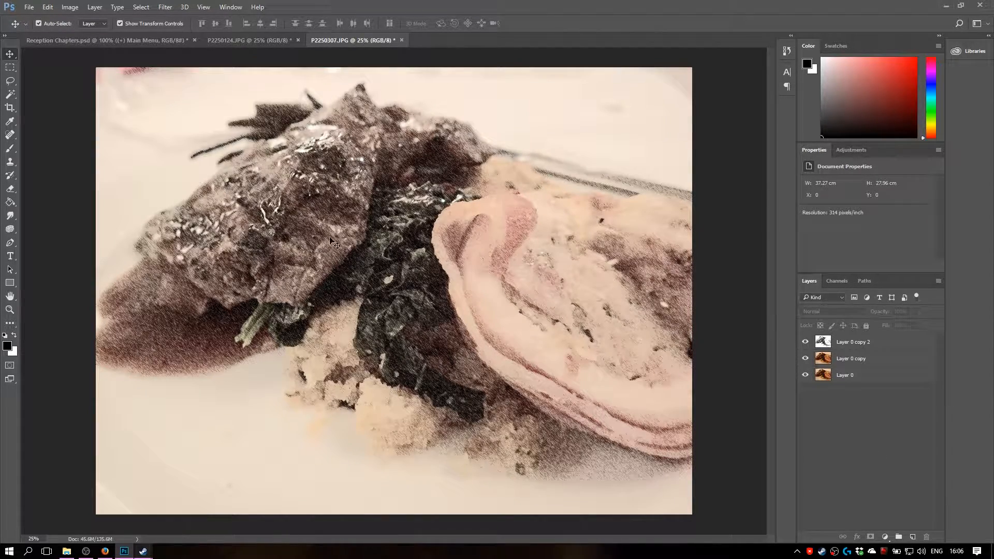
pyautogui.click(878, 358)
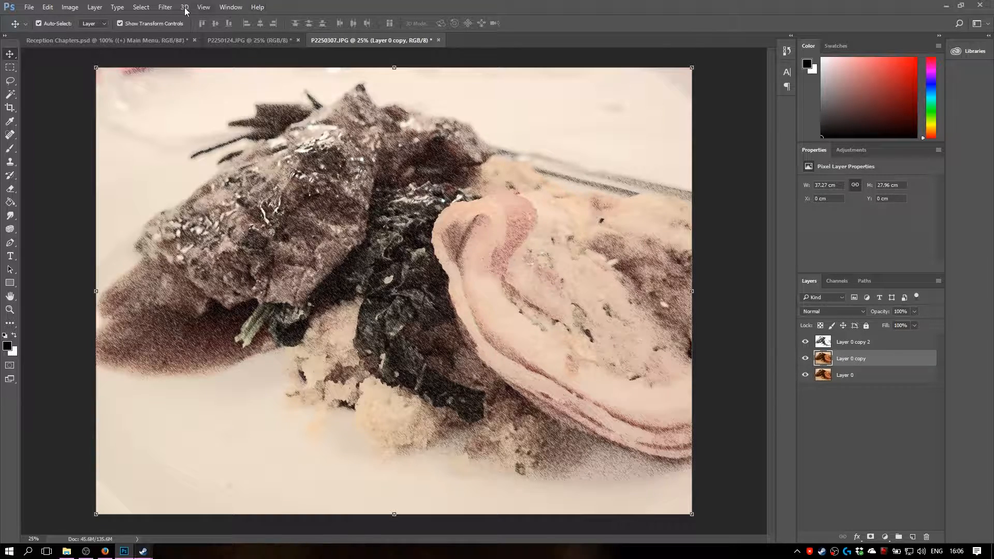
pyautogui.click(162, 8)
pyautogui.click(179, 47)
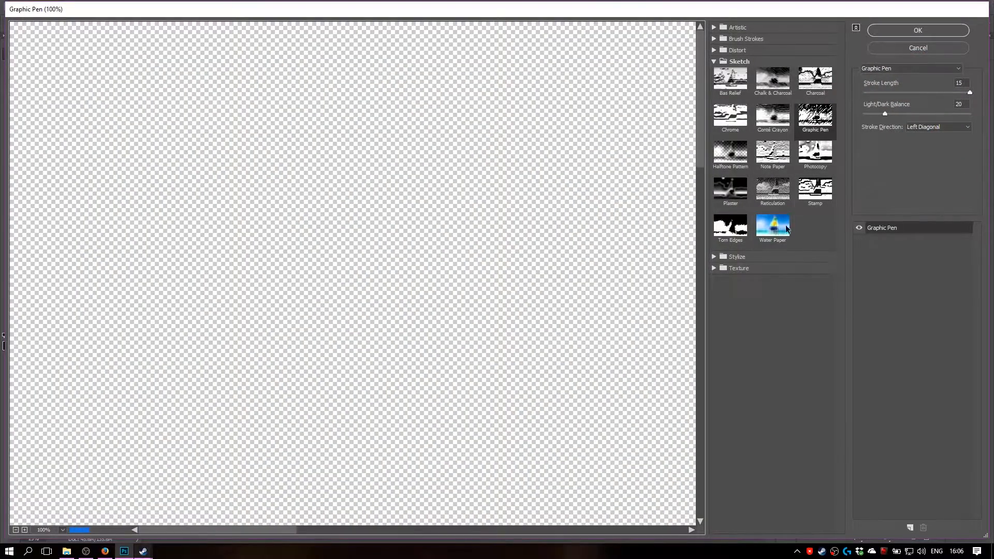
pyautogui.click(62, 529)
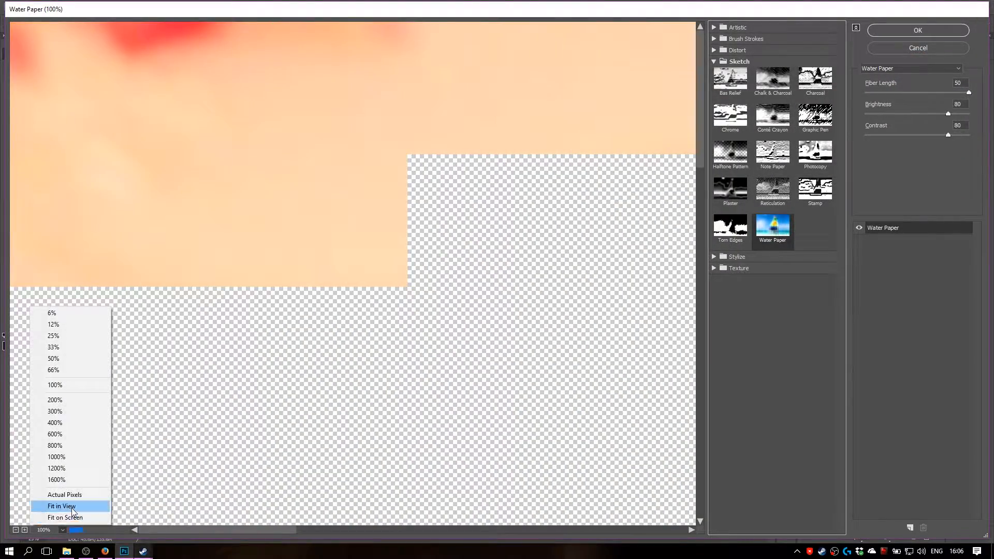
pyautogui.click(57, 510)
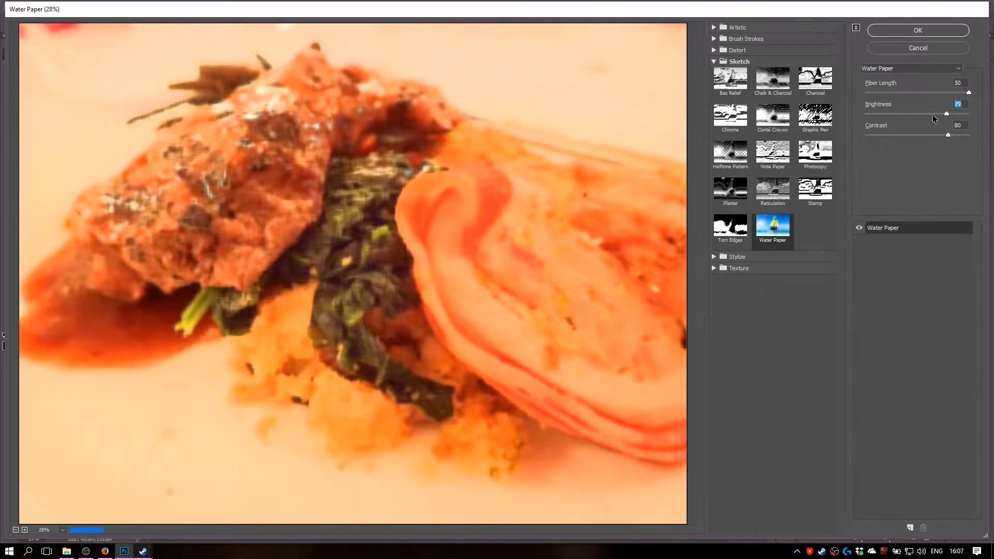
pyautogui.moveTo(947, 114); pyautogui.dragTo(906, 116)
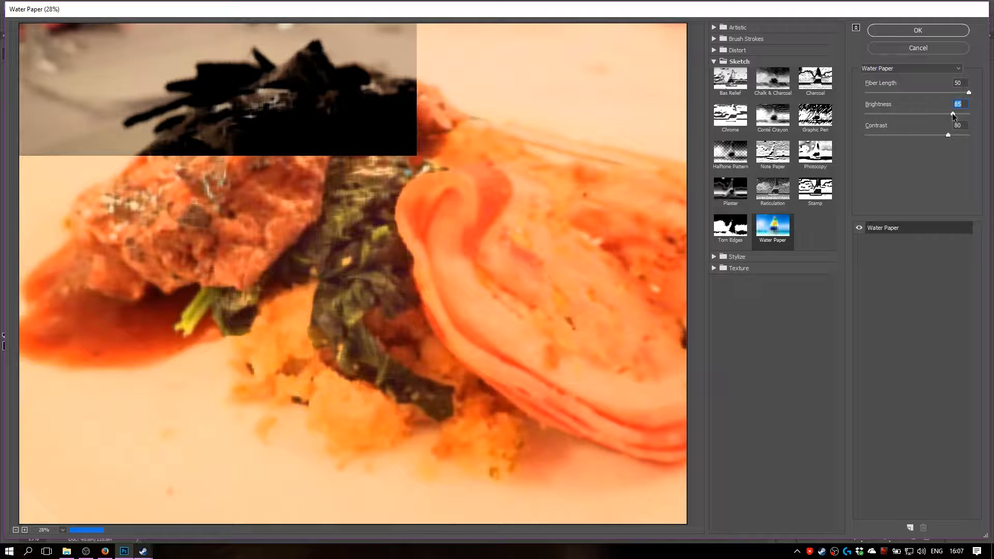
pyautogui.moveTo(948, 136); pyautogui.dragTo(909, 138)
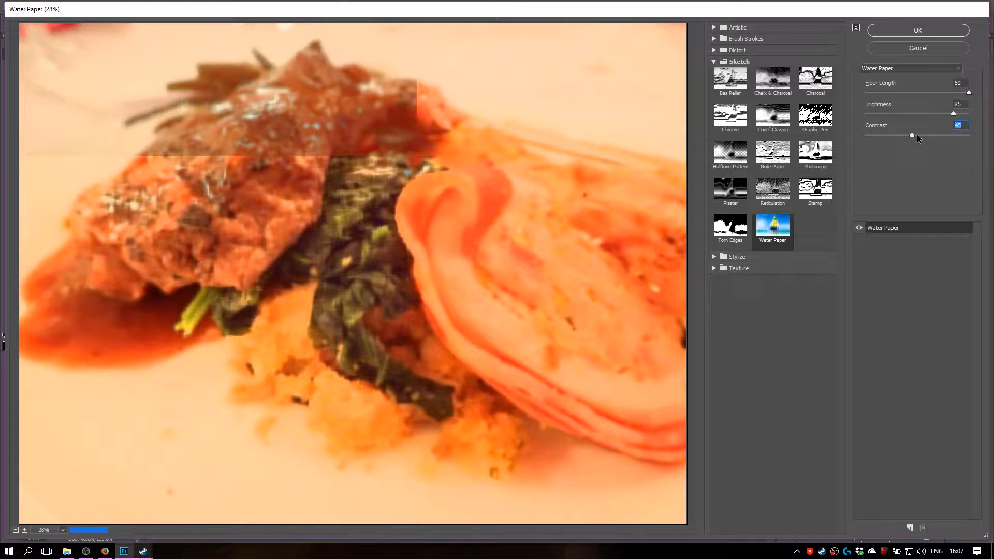
pyautogui.moveTo(913, 135); pyautogui.dragTo(952, 136)
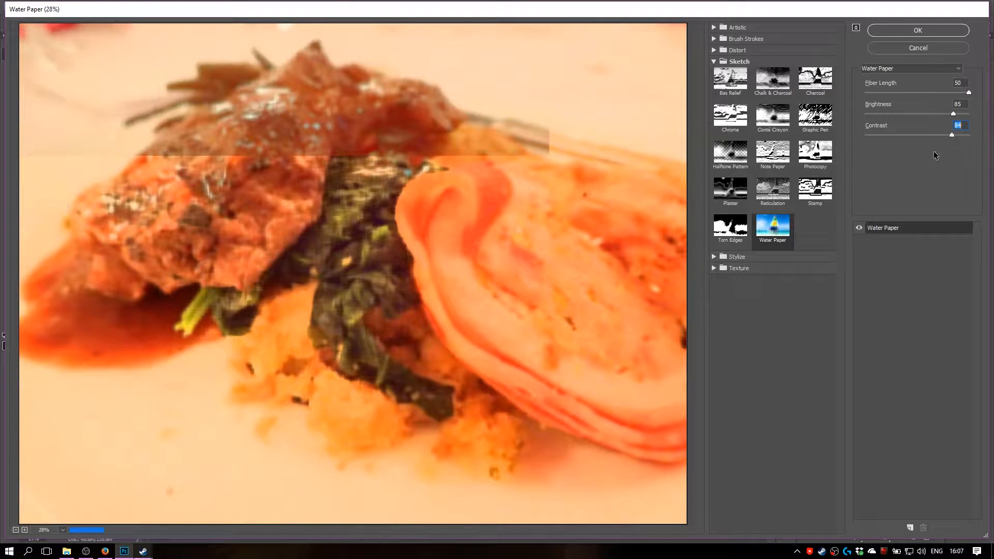
pyautogui.click(912, 32)
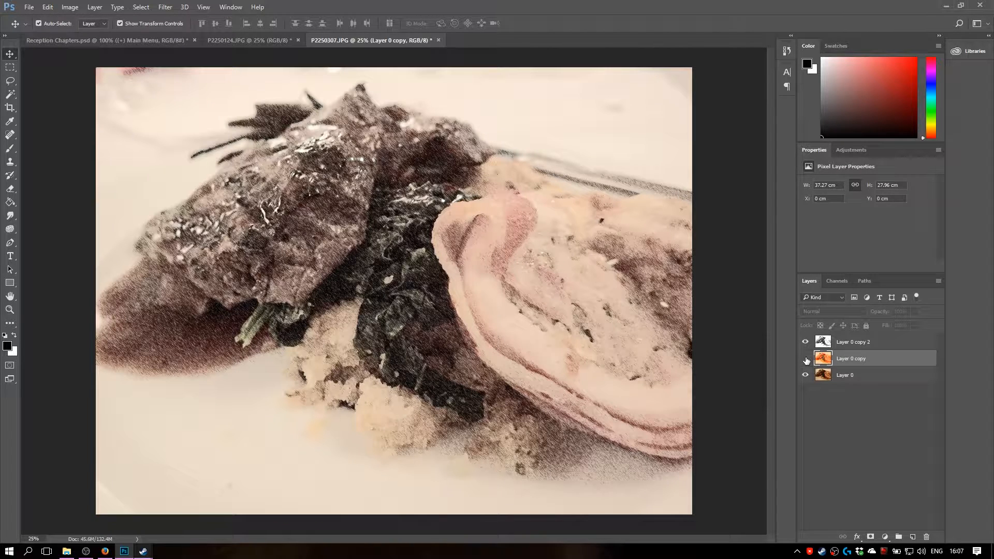
# Step: Show Layer 0 copy of the food photo and set its opacity to 70%
pyautogui.click(805, 358)
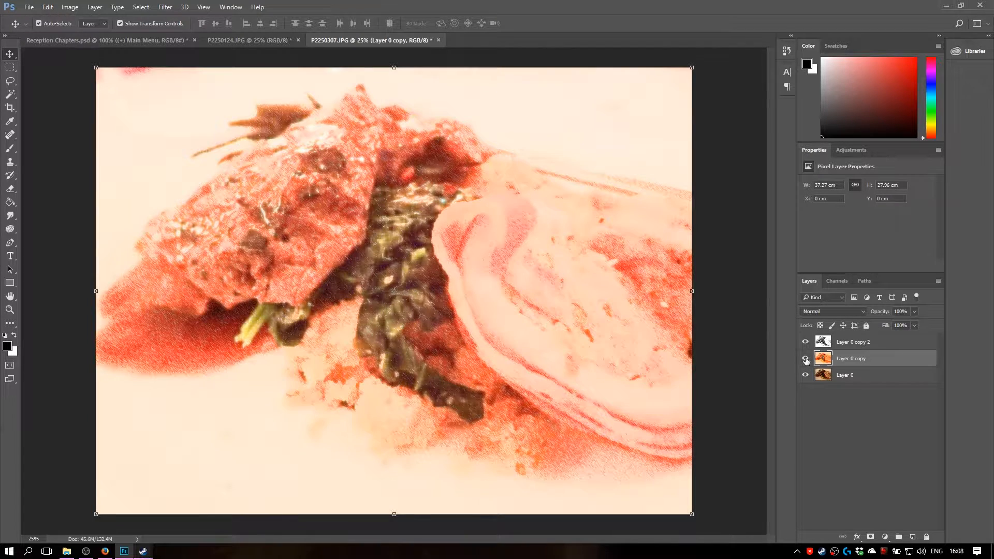
pyautogui.click(914, 311)
pyautogui.moveTo(893, 321)
pyautogui.mouseDown()
pyautogui.moveTo(884, 322)
pyautogui.moveTo(893, 323)
pyautogui.mouseUp()
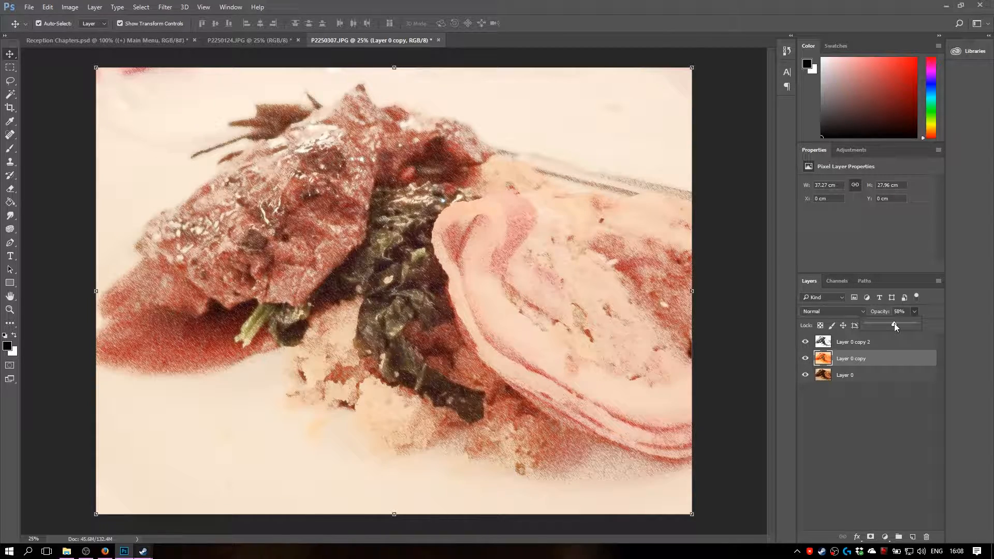
pyautogui.moveTo(896, 324); pyautogui.dragTo(899, 325)
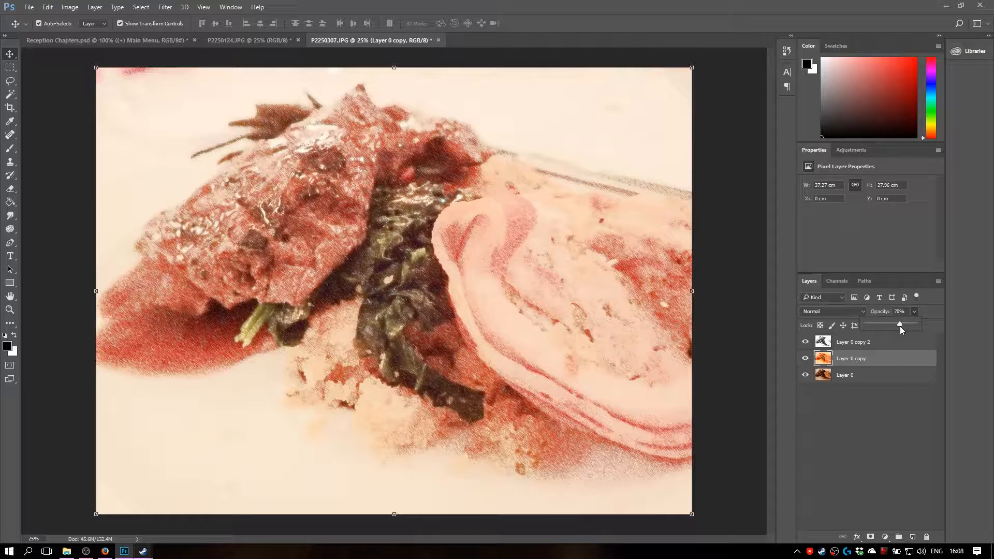
pyautogui.click(858, 412)
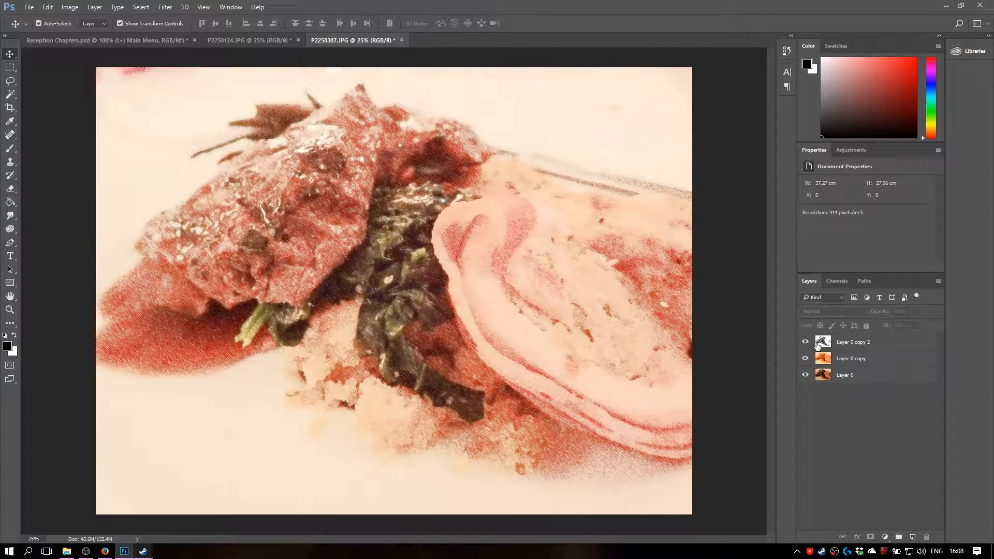
# Step: Compare the food photo with and without the Water Paper layer, Layer 0 copy, by toggling its visibility
pyautogui.click(805, 359)
pyautogui.click(805, 358)
pyautogui.click(806, 359)
pyautogui.click(805, 359)
# Step: Add the text "BLa BLA BLA" over the food photo in 140 pt Brush Script MT
pyautogui.click(10, 256)
pyautogui.click(358, 257)
pyautogui.write('B')
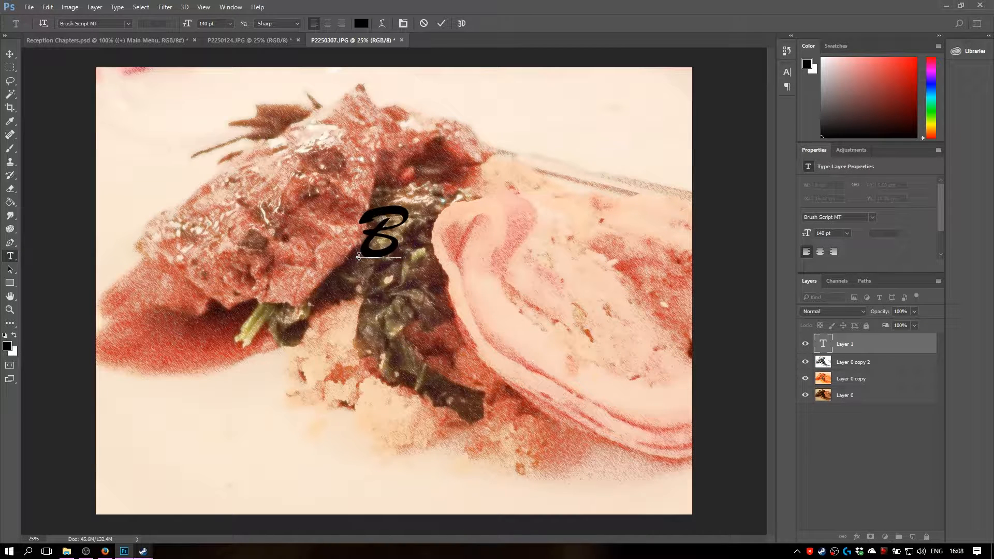
pyautogui.write('La ')
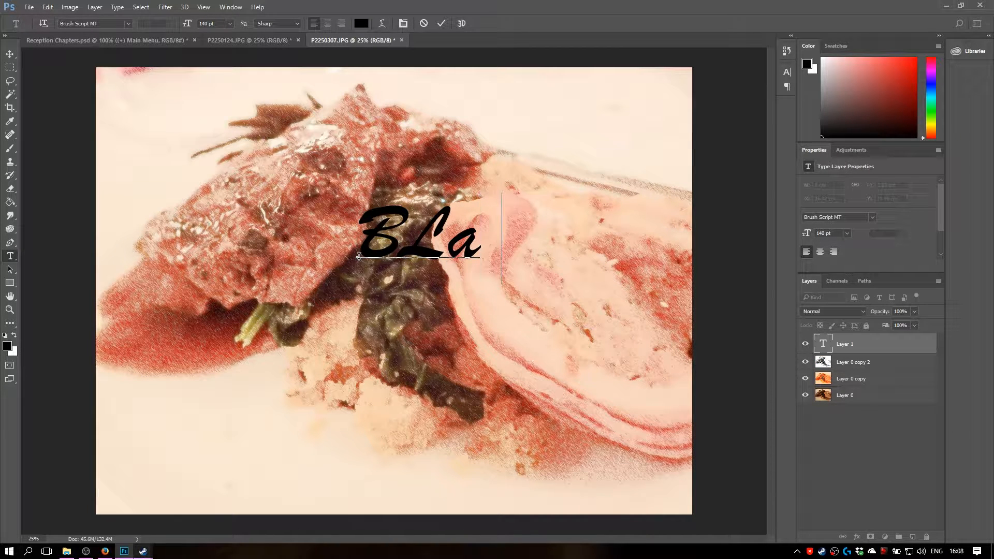
pyautogui.write('BLA B')
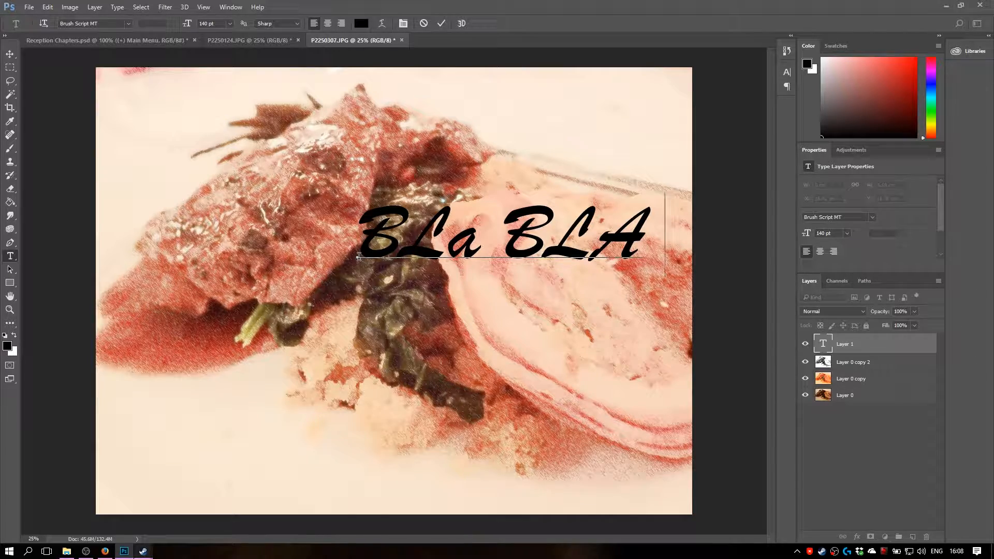
# Step: Move the sample text to the upper part of the food photo and hide its layer
pyautogui.click(10, 54)
pyautogui.moveTo(446, 250); pyautogui.dragTo(269, 163)
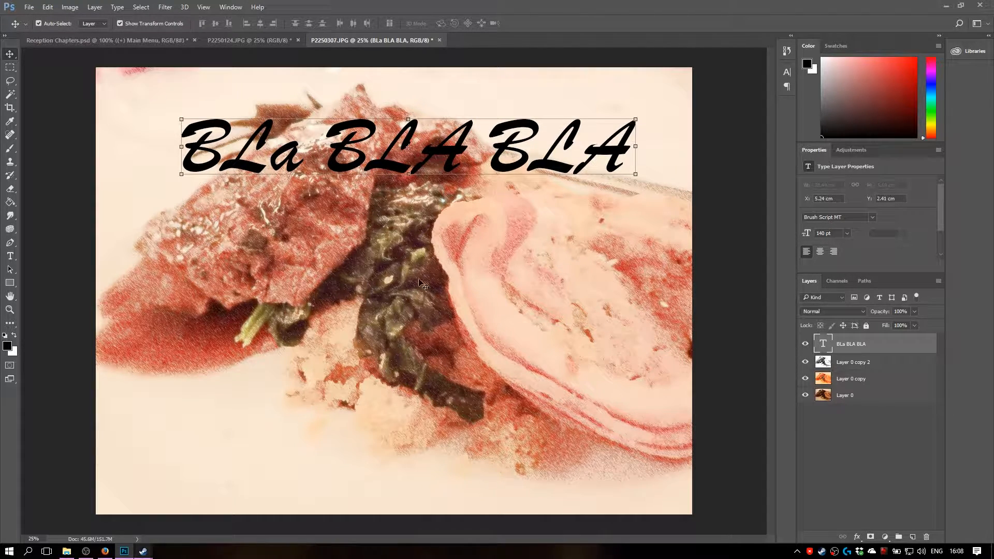
pyautogui.click(804, 345)
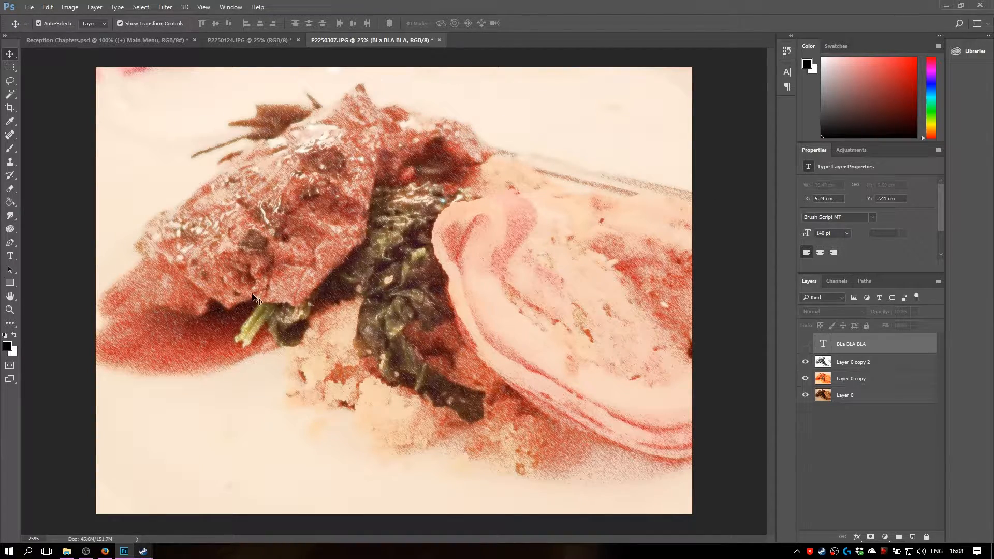
# Step: Check the blend modes of the BG (Graphic Pen) and BG (Water Paper) layers in Reception Chapters.psd
pyautogui.click(104, 40)
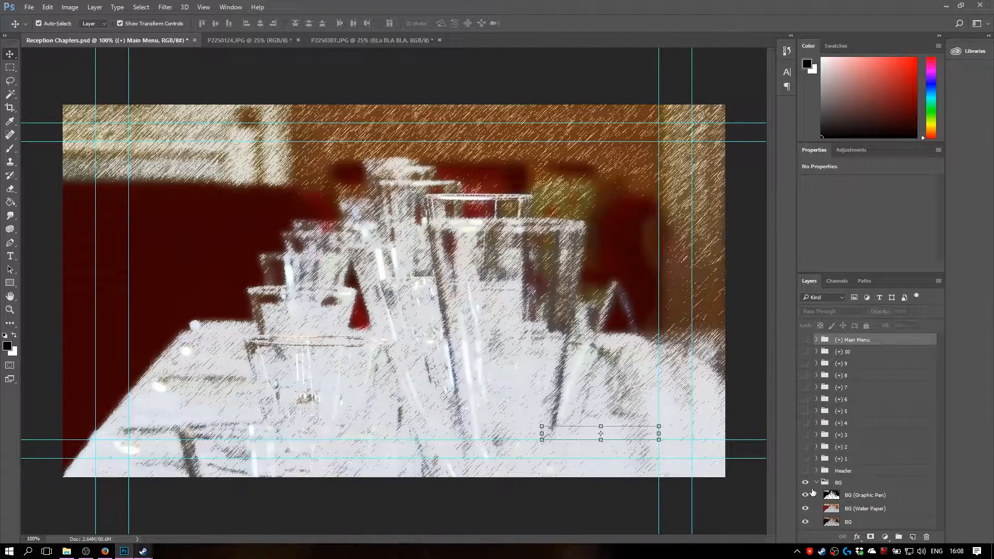
pyautogui.click(880, 496)
pyautogui.click(874, 508)
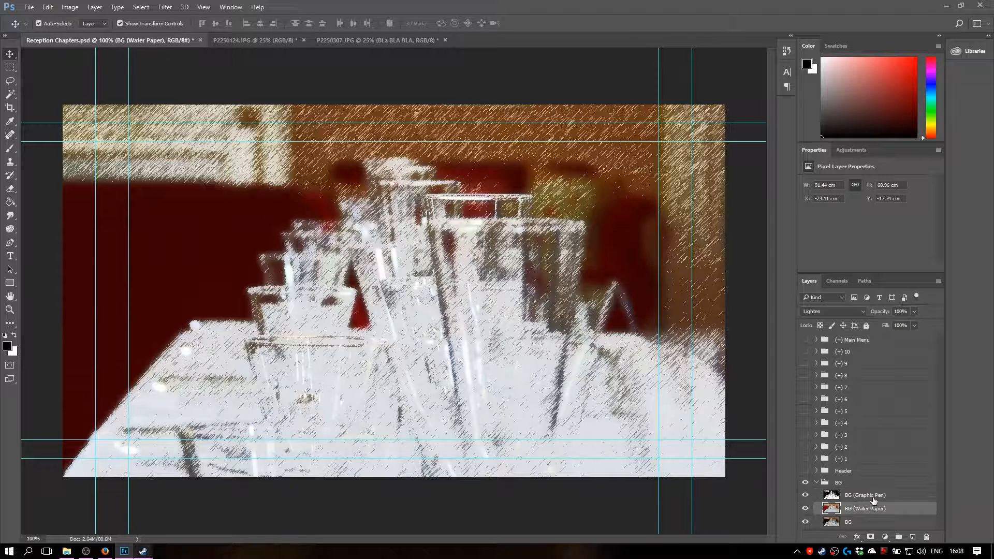
pyautogui.click(874, 496)
pyautogui.click(873, 509)
pyautogui.click(873, 496)
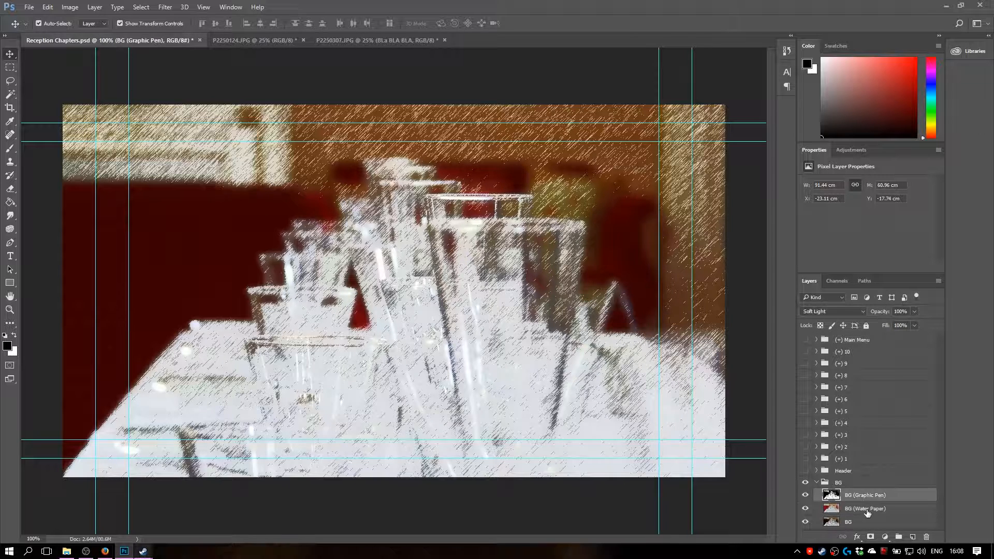
pyautogui.click(867, 511)
pyautogui.click(833, 311)
pyautogui.click(833, 312)
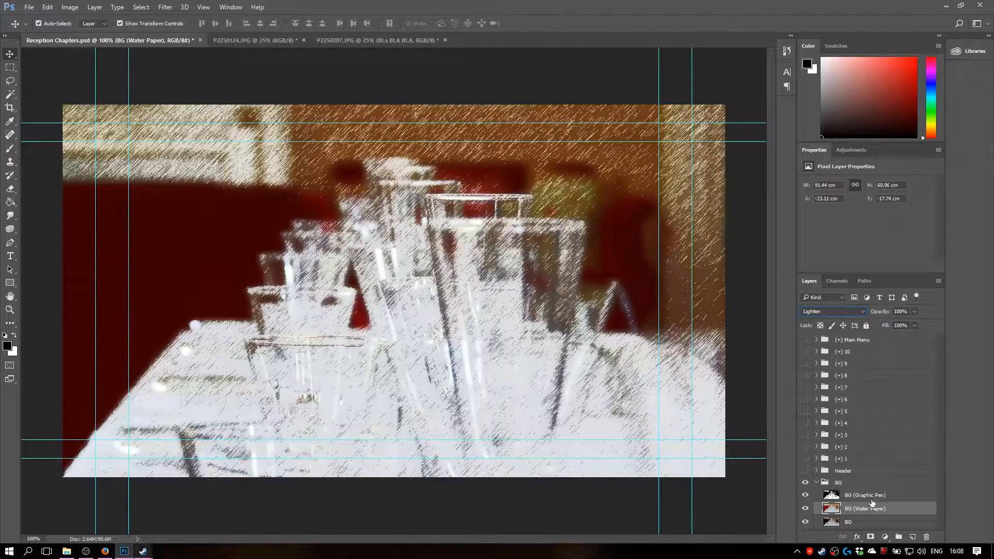
# Step: In the bee photo P2250124.JPG, set Layer 0 copy to the Lighten blend mode and Layer 0 copy 2 to Screen
pyautogui.click(244, 40)
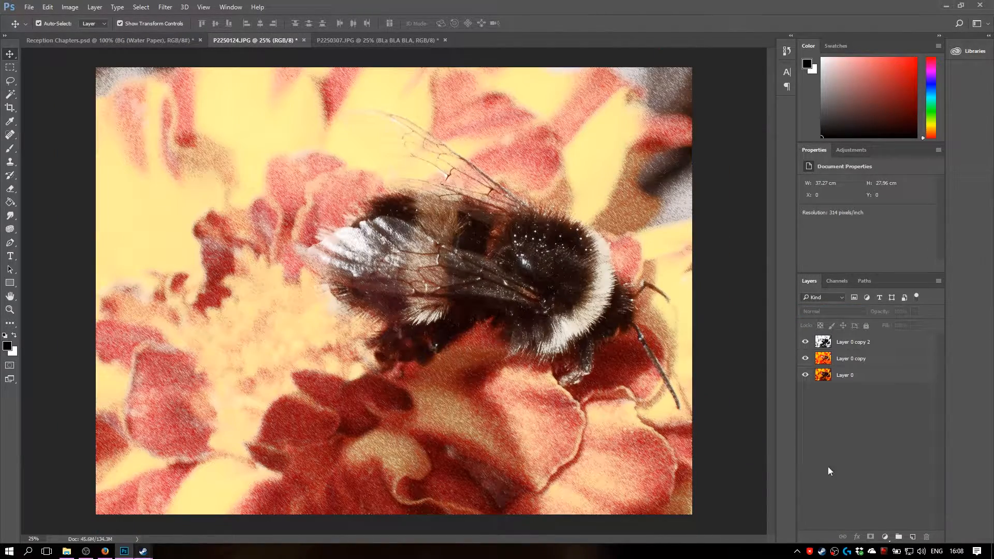
pyautogui.click(850, 362)
pyautogui.click(826, 311)
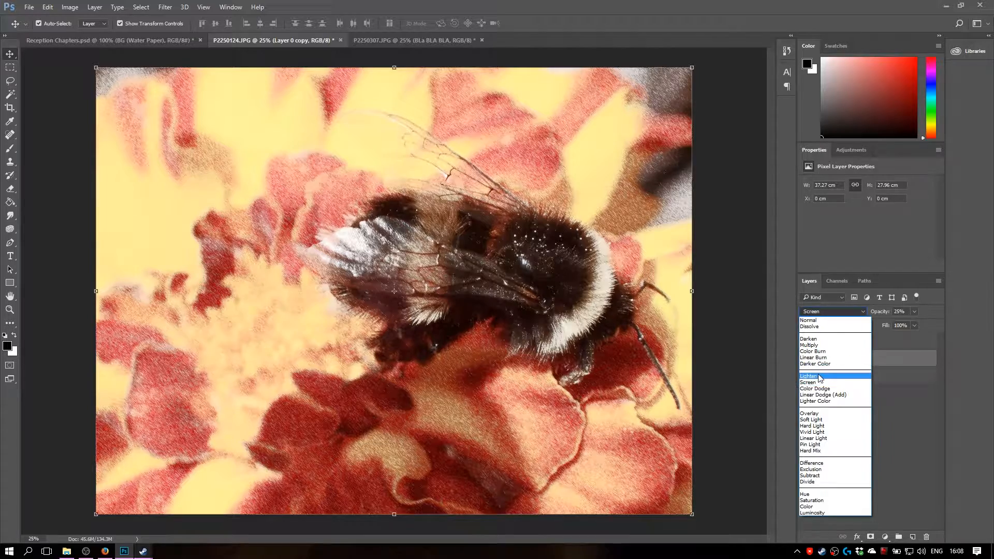
pyautogui.click(819, 377)
pyautogui.click(847, 343)
pyautogui.click(830, 311)
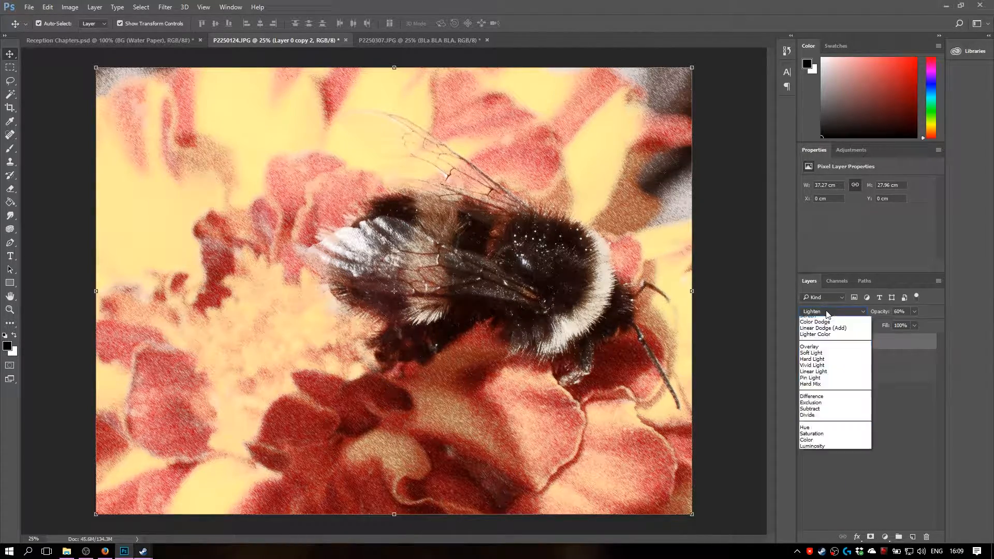
pyautogui.click(818, 383)
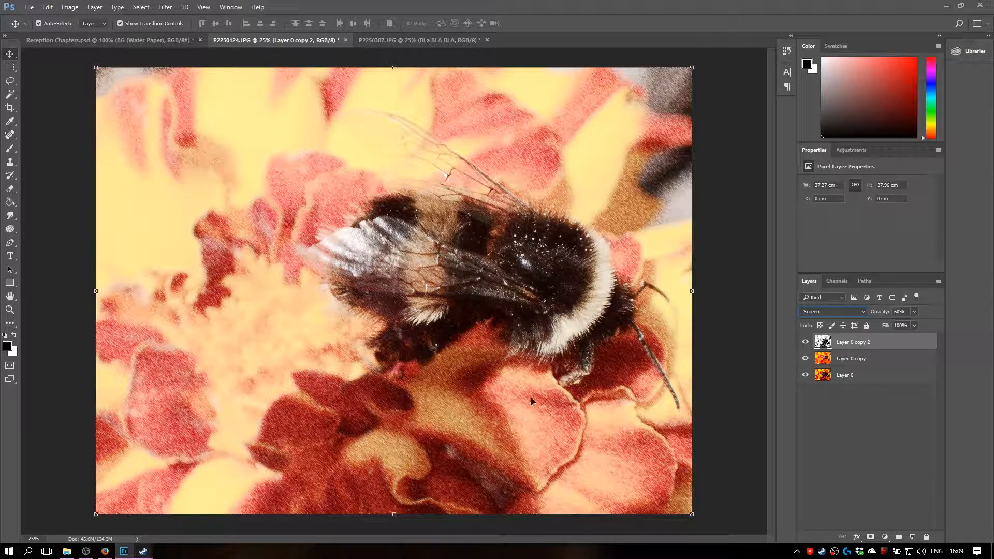
# Step: In the food photo P2250307.JPG, set Layer 0 copy 2 to the Screen blend mode and Layer 0 copy to Lighten
pyautogui.click(378, 41)
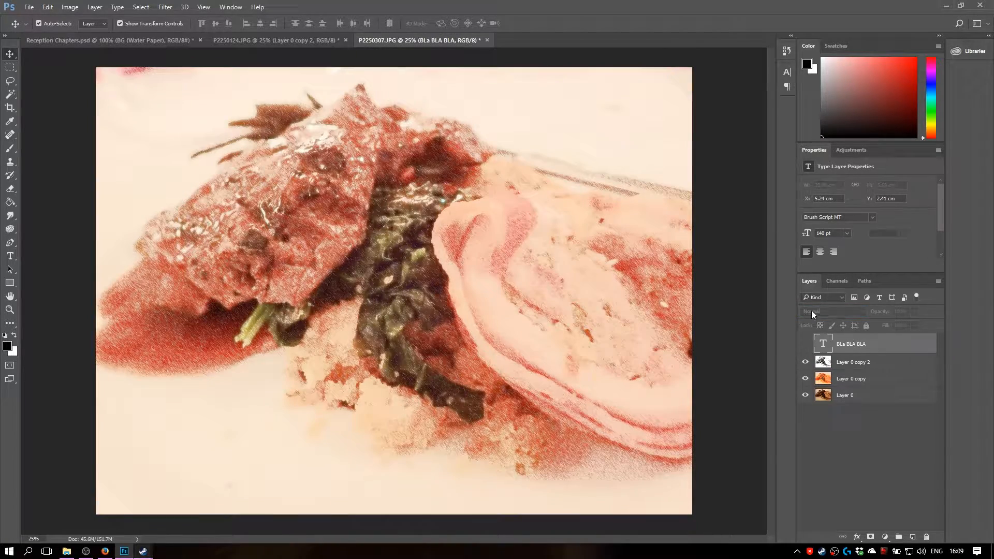
pyautogui.click(853, 361)
pyautogui.click(835, 311)
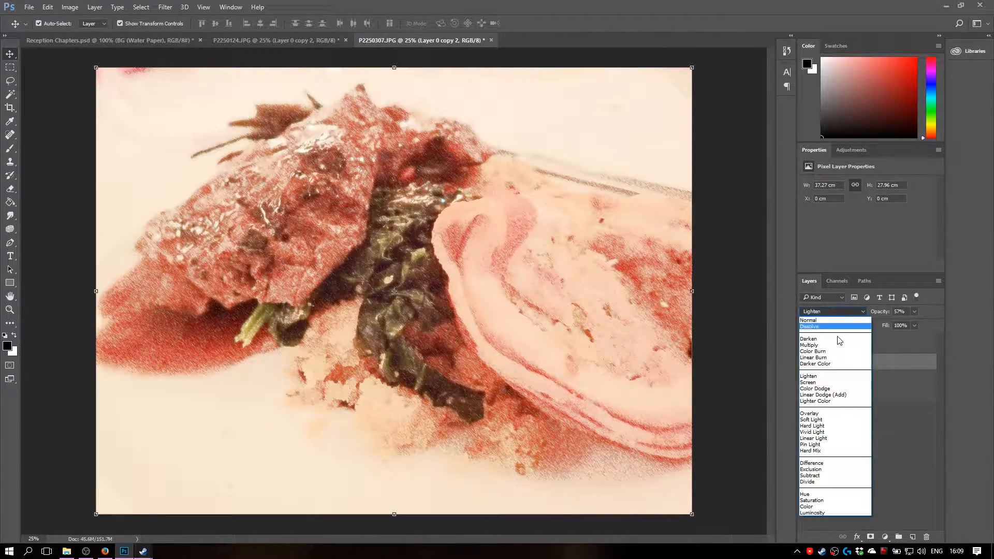
pyautogui.click(830, 383)
pyautogui.click(852, 378)
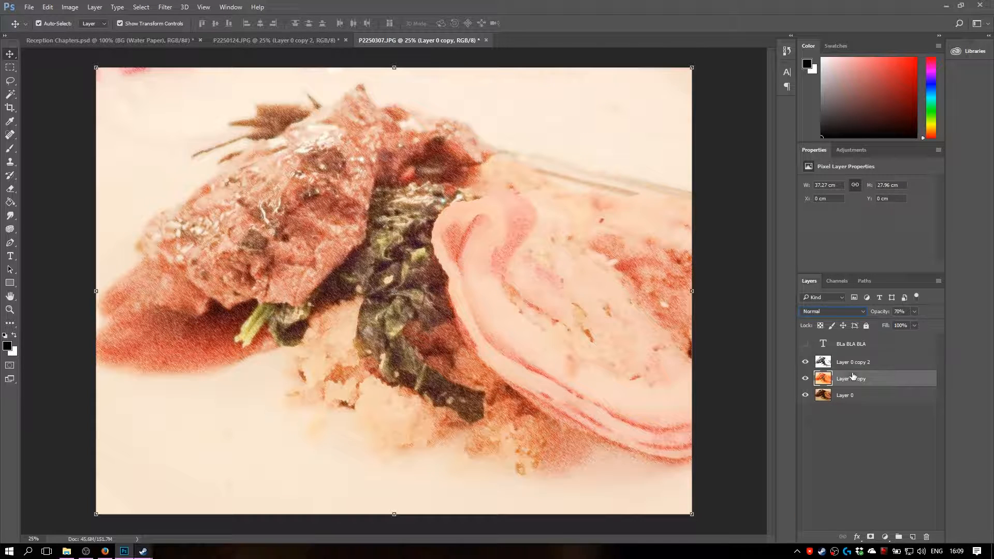
pyautogui.click(837, 314)
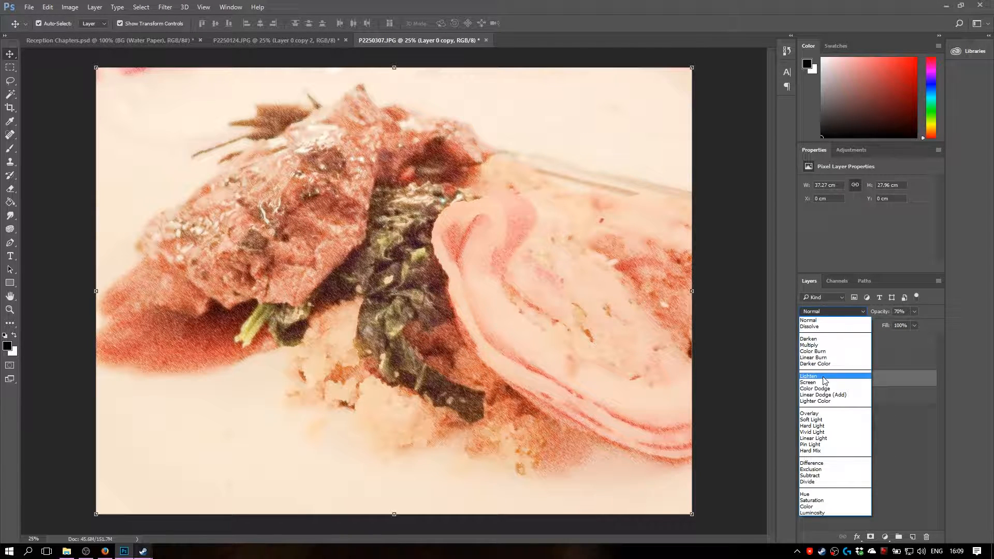
pyautogui.click(823, 378)
# Step: Review the blend settings of the food photo's two filtered layers and compare the image with and without Layer 0 copy
pyautogui.click(845, 364)
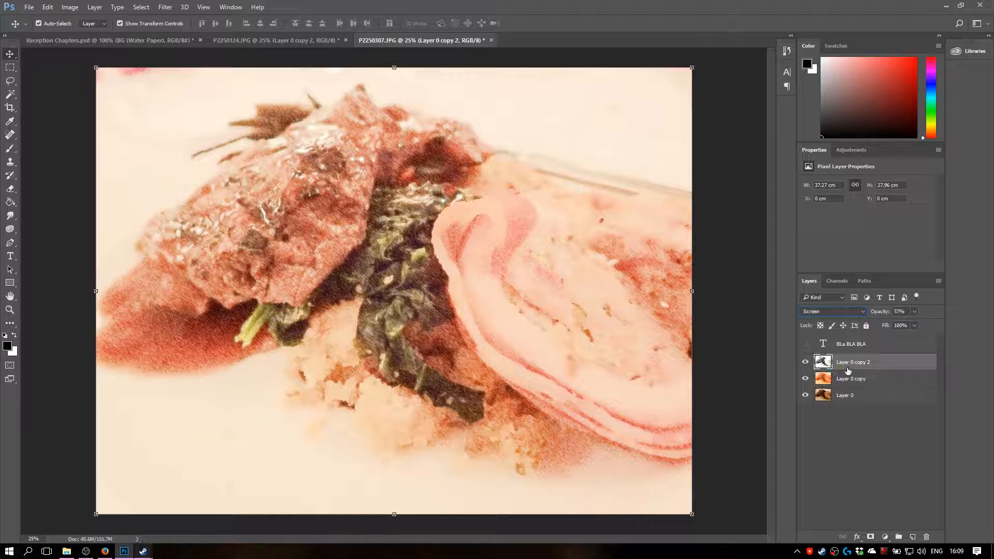
pyautogui.click(850, 379)
pyautogui.click(850, 365)
pyautogui.click(805, 379)
pyautogui.click(804, 380)
# Step: In Reception Chapters.psd, toggle the two filtered BG layers off and on, and show the Header, numbered and Main Menu groups
pyautogui.click(269, 39)
pyautogui.click(111, 39)
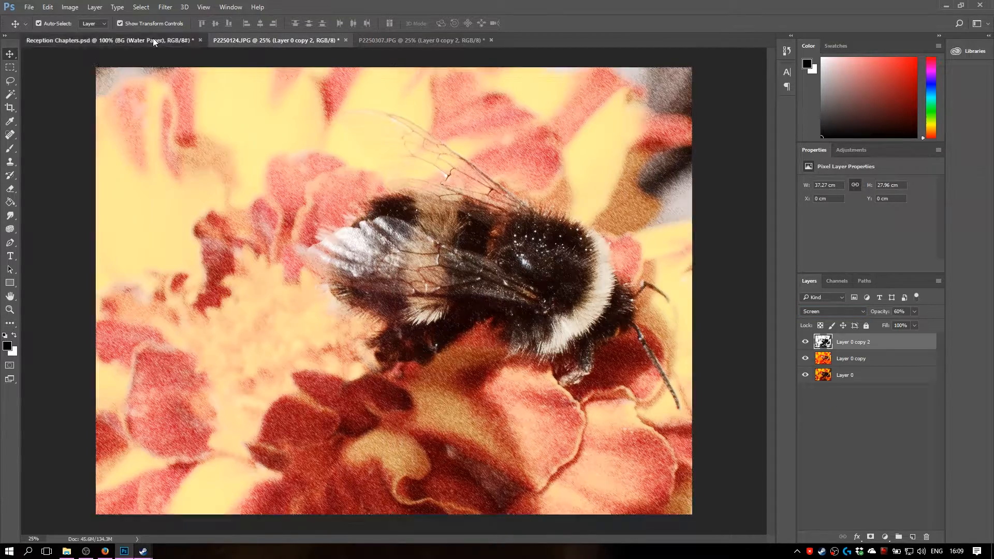
pyautogui.moveTo(805, 508); pyautogui.dragTo(805, 495)
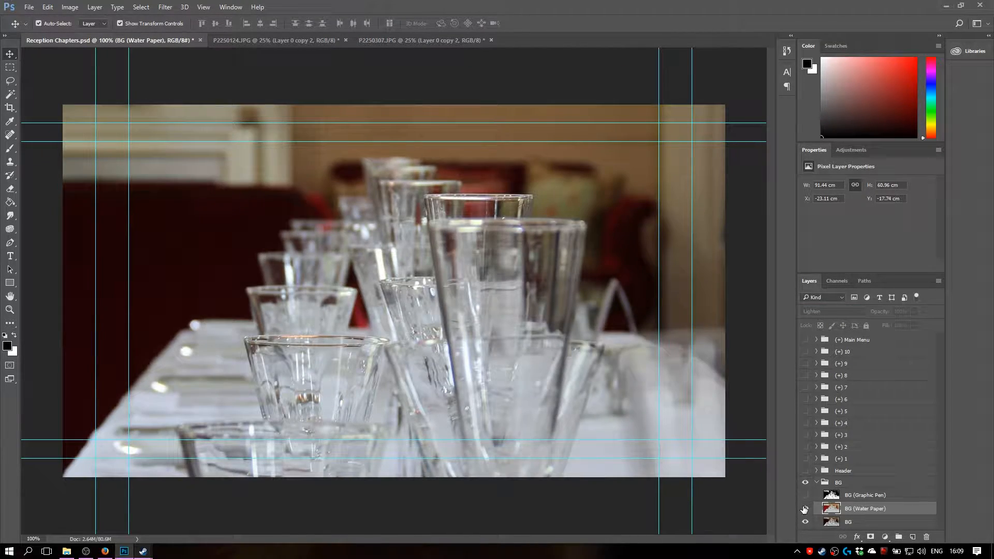
pyautogui.click(805, 509)
pyautogui.click(805, 495)
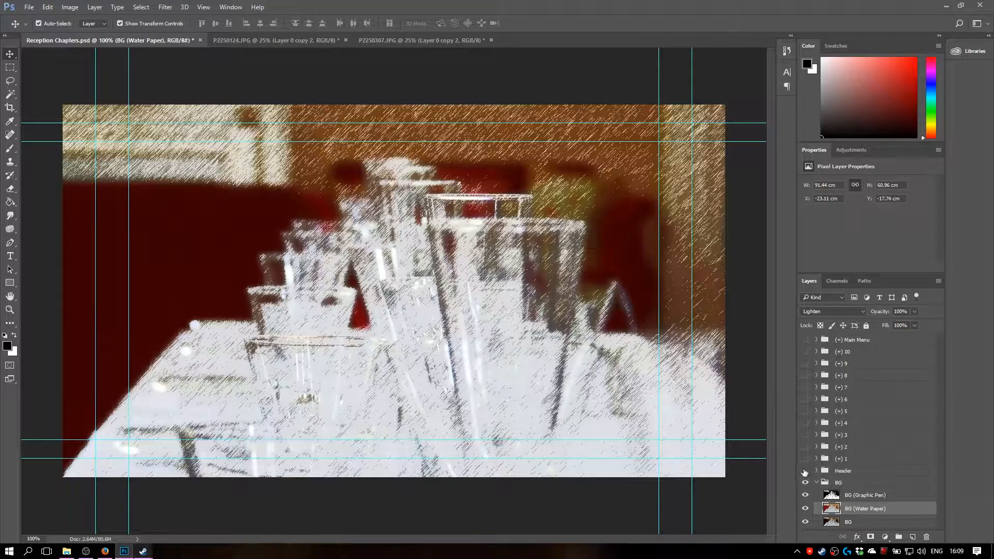
pyautogui.moveTo(805, 471); pyautogui.dragTo(793, 338)
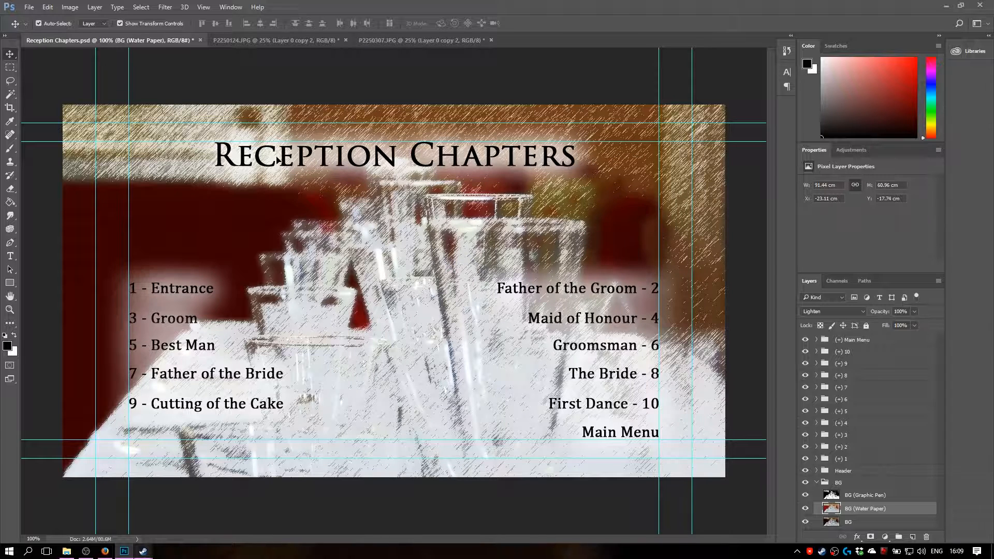
# Step: Compare the finished sketch effect on the bee photo and the food photo with the Reception Chapters.psd menu
pyautogui.click(282, 41)
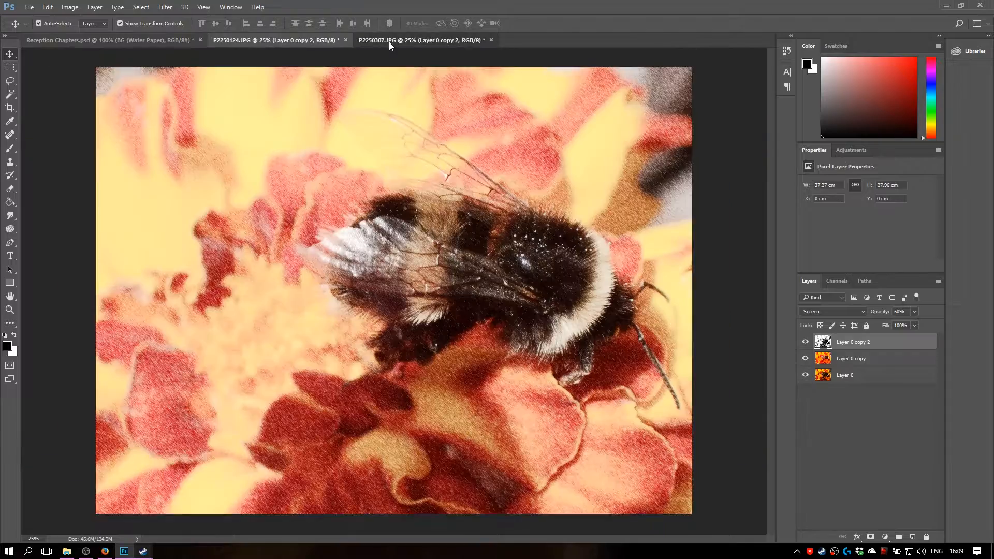
pyautogui.click(390, 43)
pyautogui.click(144, 41)
pyautogui.click(272, 41)
pyautogui.click(373, 41)
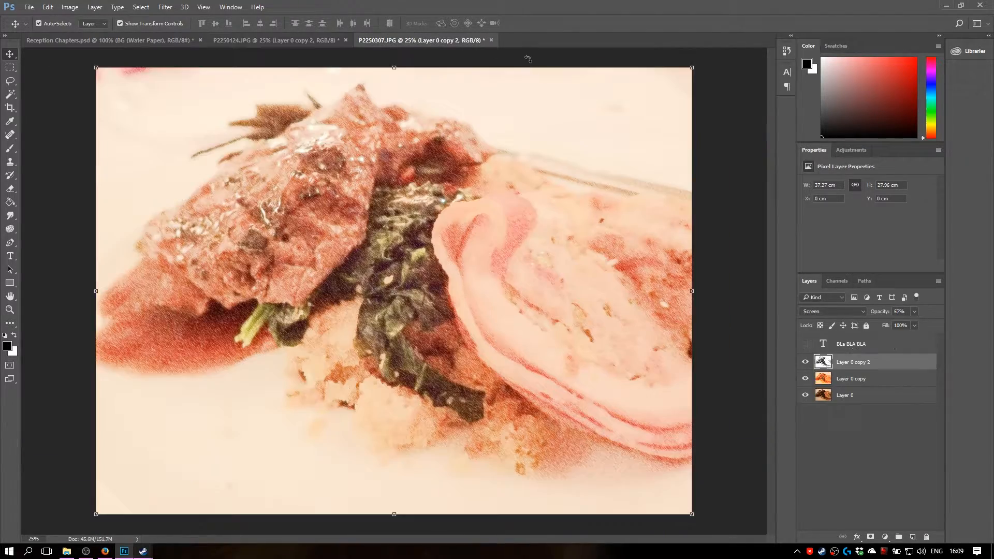
# Step: Create a new 1920 x 1080 px document from the HDTV 1080p preset and convert its Background to an editable Layer 0
pyautogui.click(28, 7)
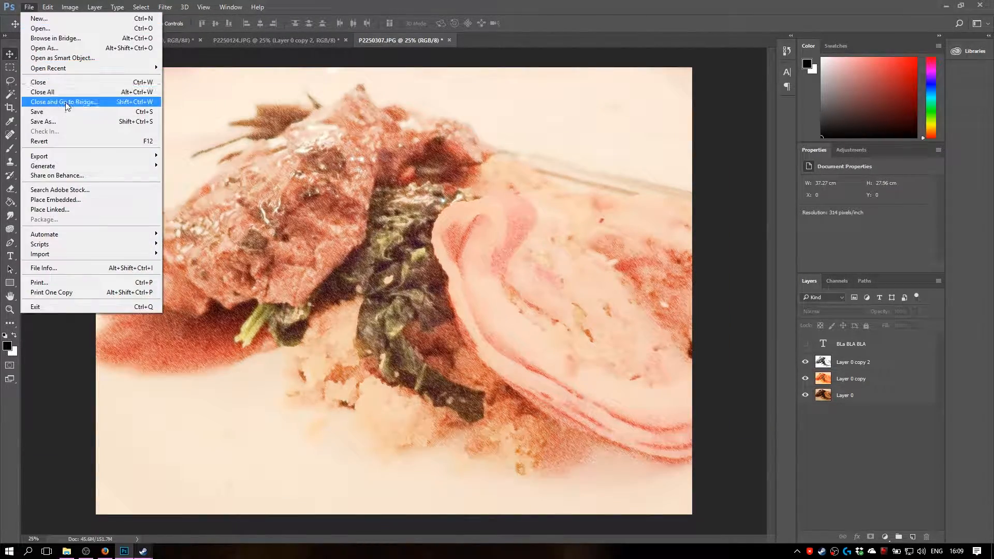
pyautogui.click(39, 18)
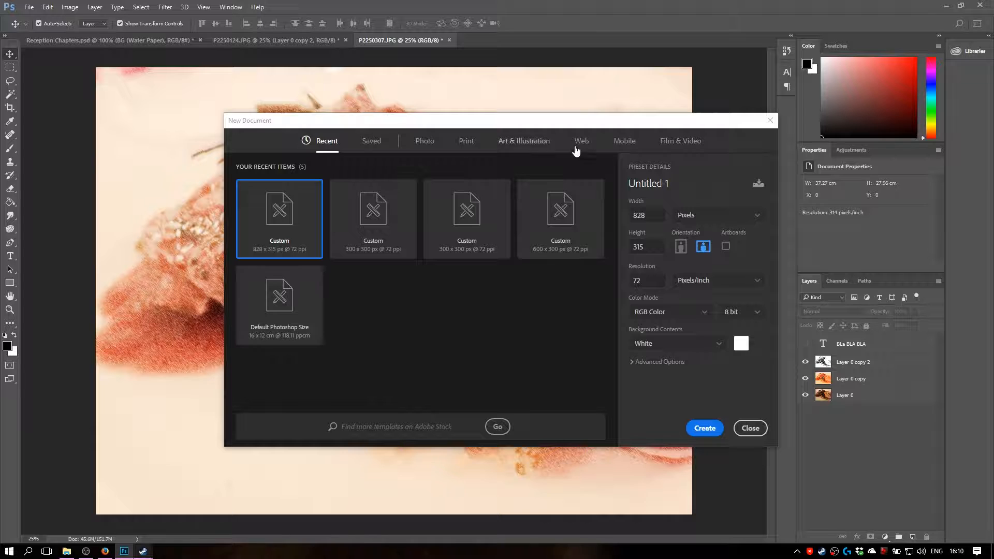
pyautogui.click(681, 142)
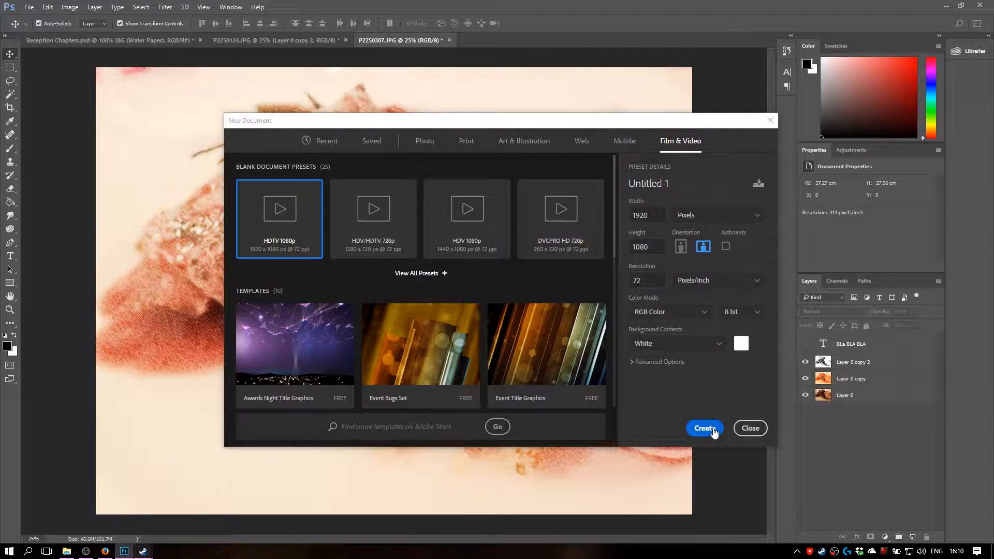
pyautogui.click(705, 428)
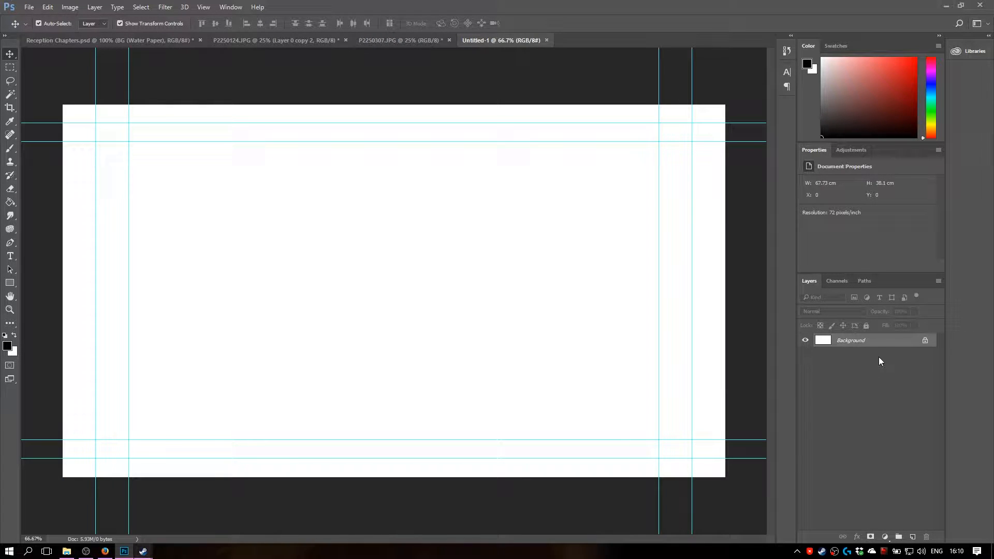
pyautogui.doubleClick(885, 340)
pyautogui.press('Return')
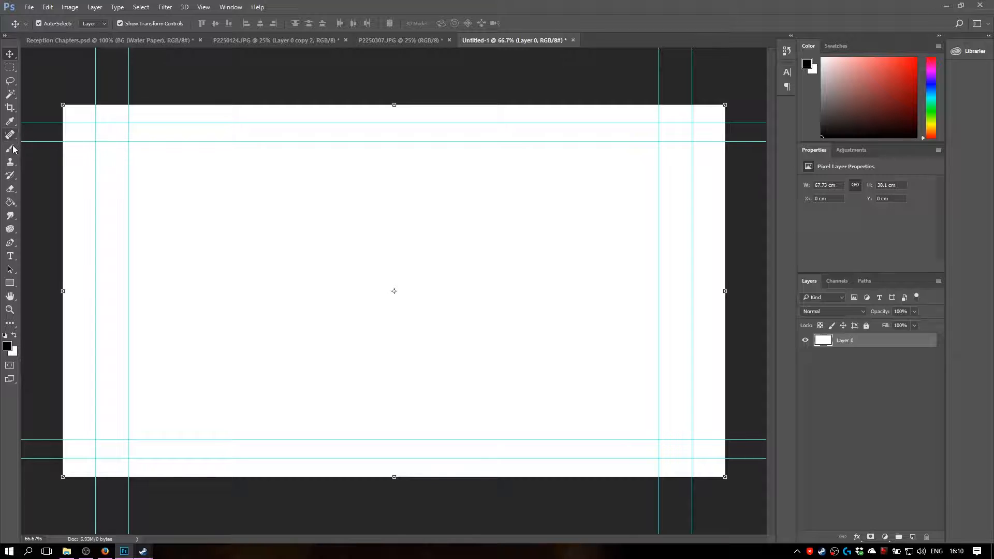
# Step: Draw a white-to-black radial gradient from the canvas centre to its right edge on a new layer above the white Layer 0
pyautogui.click(11, 202)
pyautogui.rightClick(11, 203)
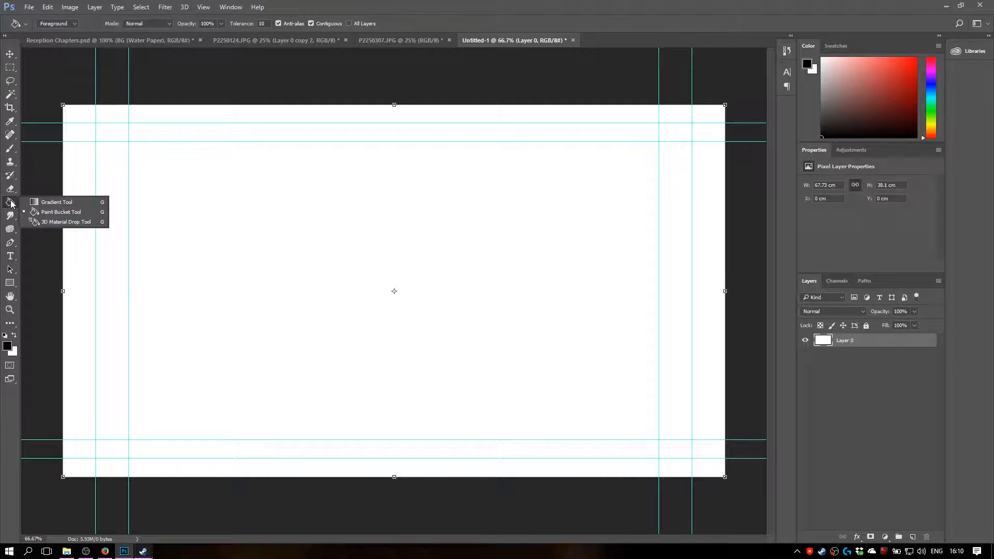
pyautogui.click(57, 201)
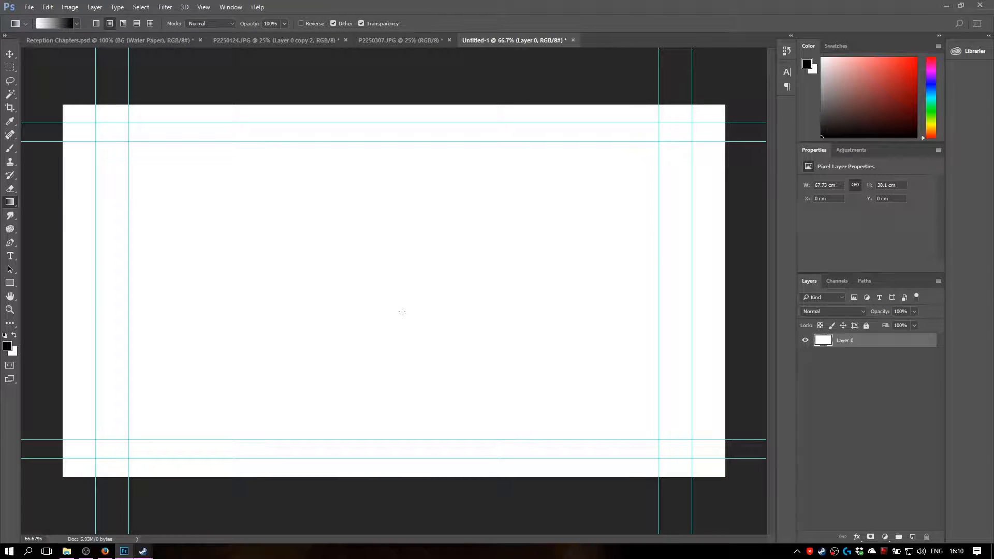
pyautogui.moveTo(402, 281); pyautogui.dragTo(727, 282)
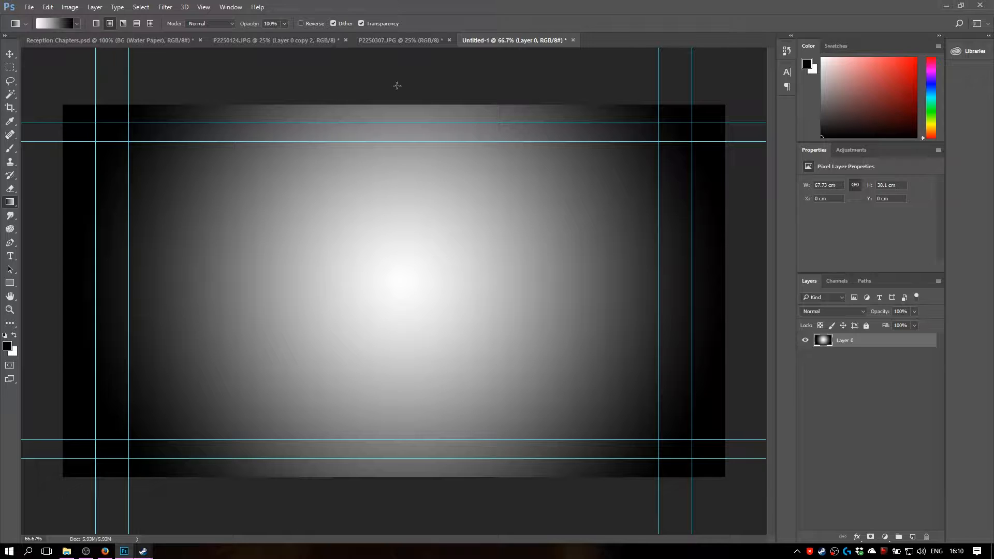
pyautogui.hotkey('ctrl', 'BackSpace')
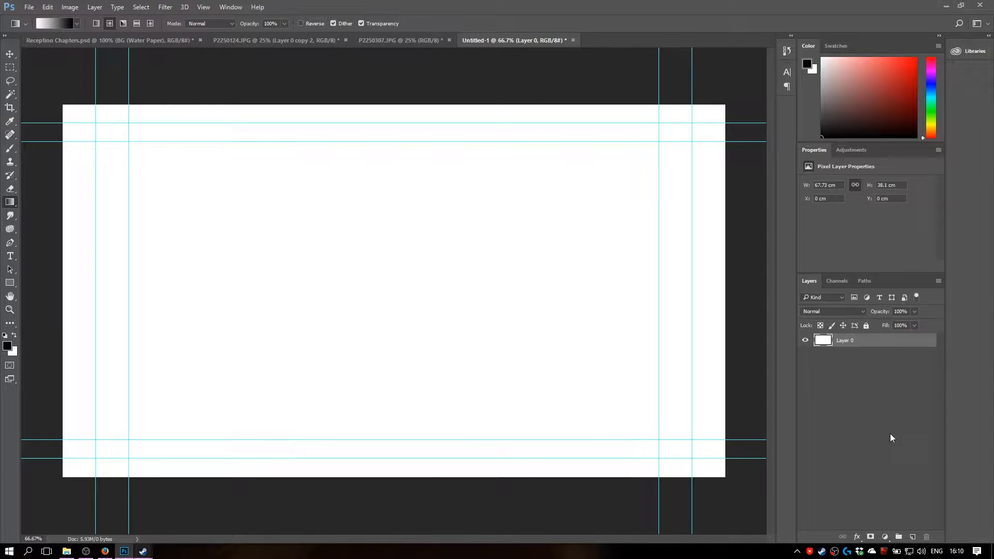
pyautogui.click(913, 537)
pyautogui.moveTo(381, 285); pyautogui.dragTo(726, 285)
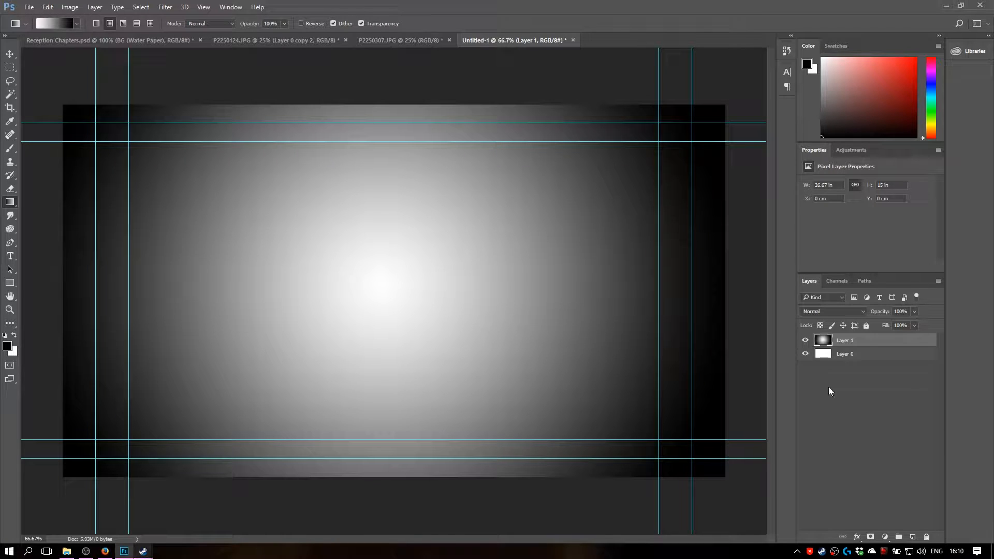
# Step: Duplicate the gradient layer Layer 1, select the original and hide Layer 1 copy
pyautogui.moveTo(894, 344); pyautogui.dragTo(912, 537)
pyautogui.click(872, 353)
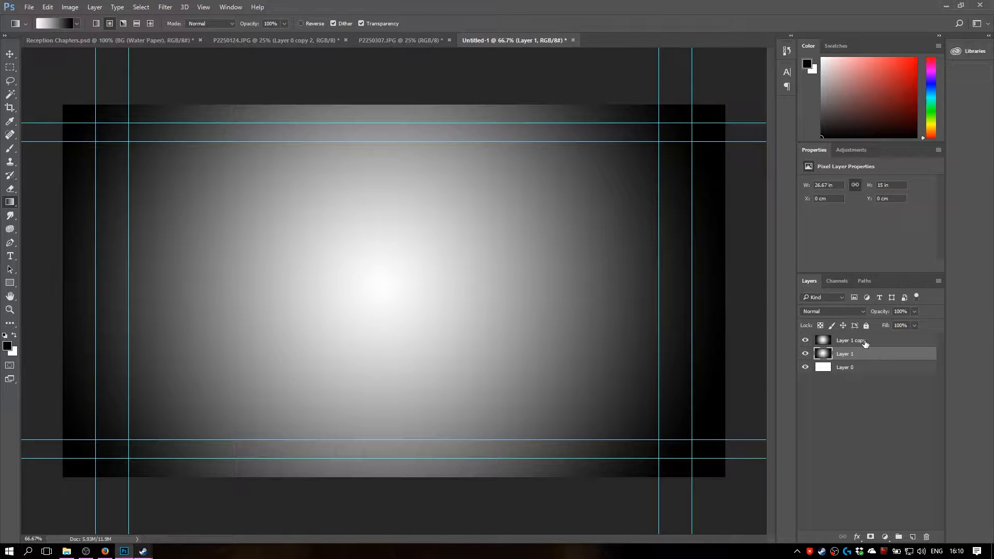
pyautogui.click(806, 340)
# Step: Set the foreground colour to a light teal and return to the Gradient tool
pyautogui.click(7, 347)
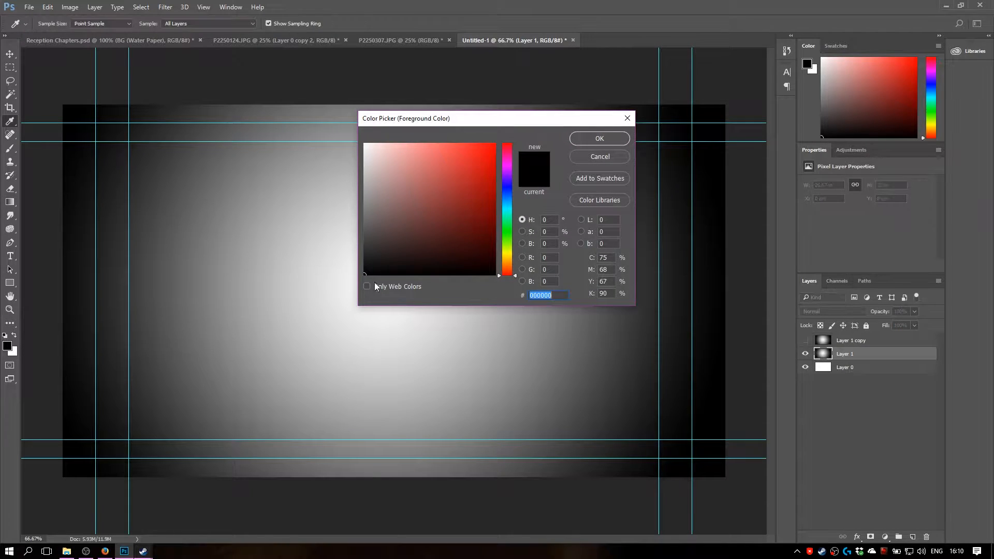
pyautogui.click(506, 213)
pyautogui.click(432, 169)
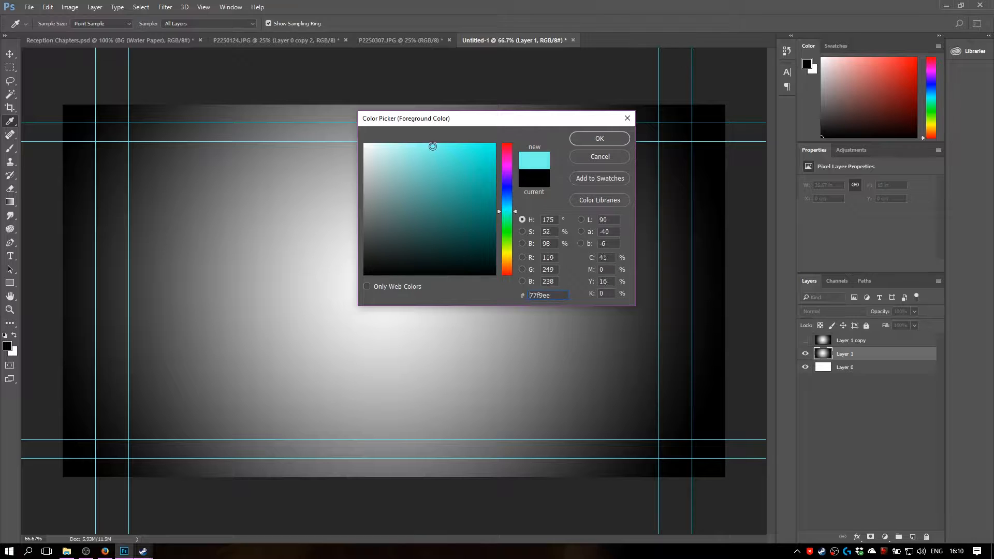
pyautogui.click(592, 139)
pyautogui.press('g')
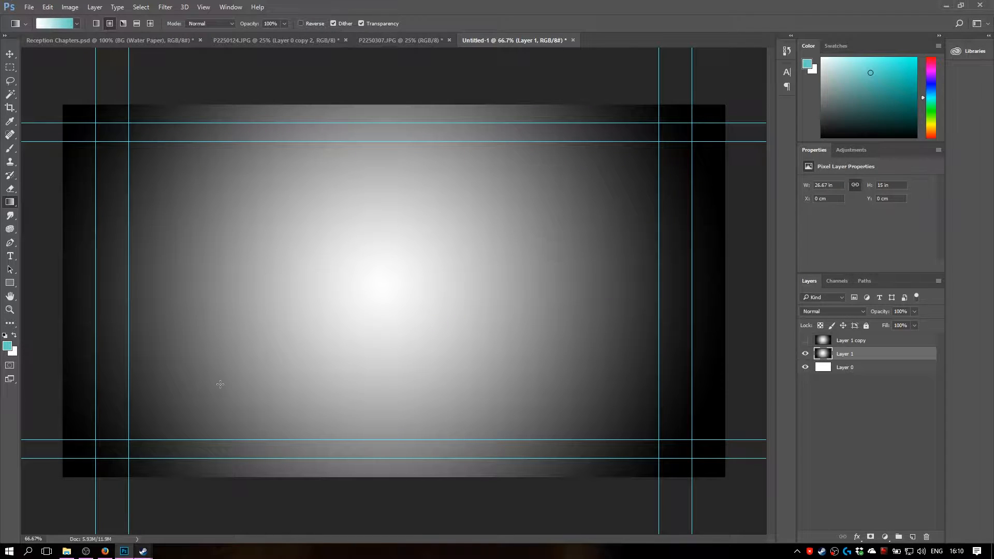
# Step: Apply the Water Paper filter to Layer 1 with Fiber Length 50, Brightness 85 and Contrast 84
pyautogui.click(165, 6)
pyautogui.click(189, 50)
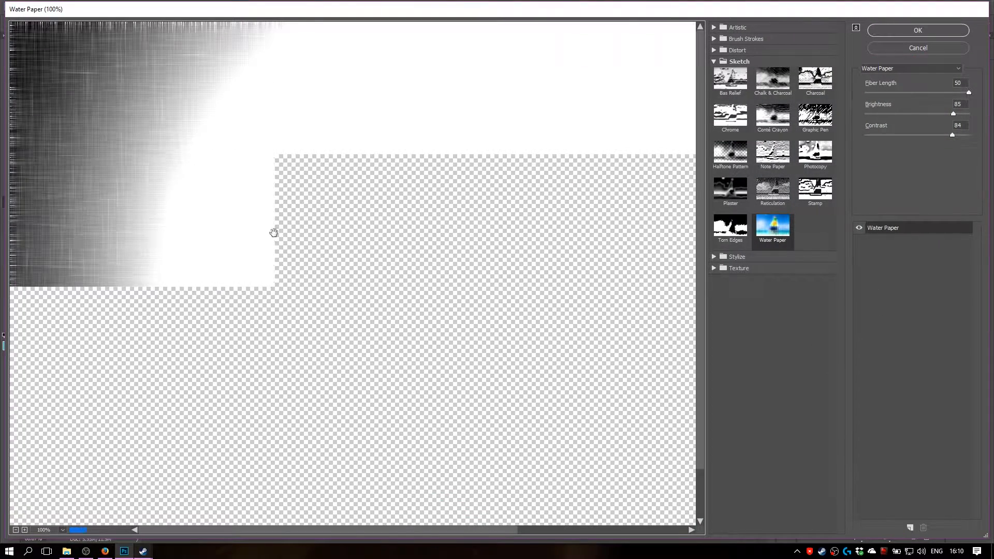
pyautogui.keyDown('alt'); pyautogui.click(451, 270); pyautogui.keyUp('alt')
pyautogui.keyDown('alt'); pyautogui.click(450, 269); pyautogui.keyUp('alt')
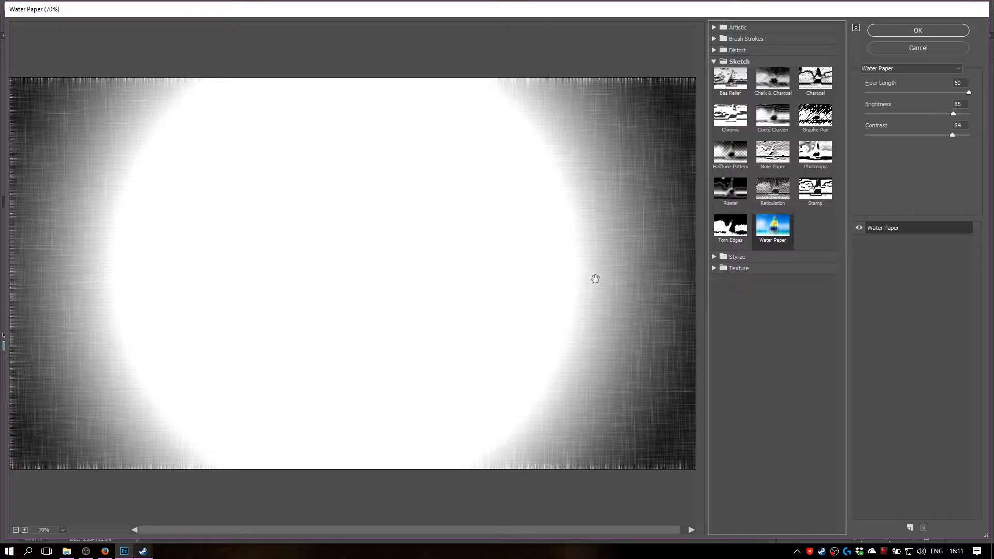
pyautogui.keyDown('alt'); pyautogui.click(613, 343); pyautogui.keyUp('alt')
pyautogui.keyDown('alt'); pyautogui.click(613, 343); pyautogui.keyUp('alt')
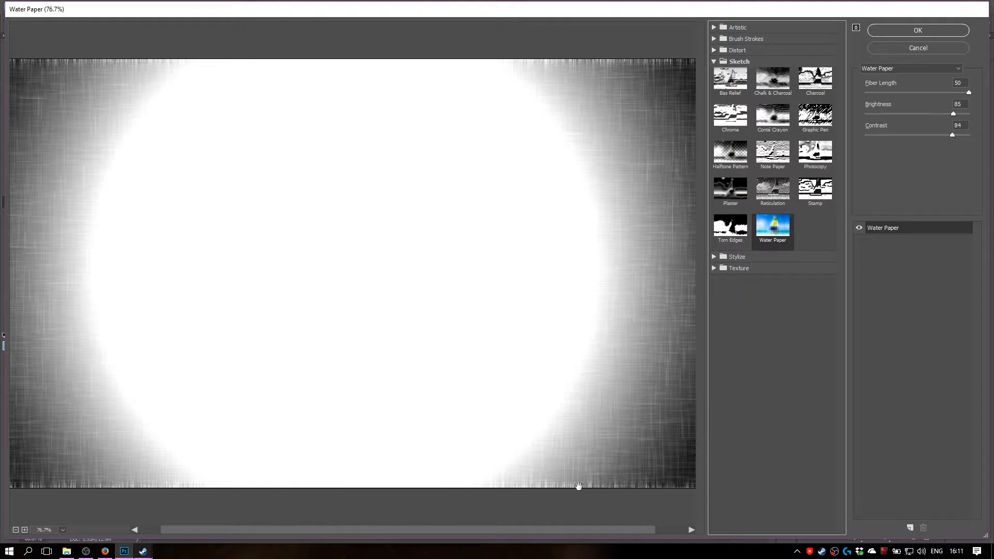
pyautogui.click(947, 36)
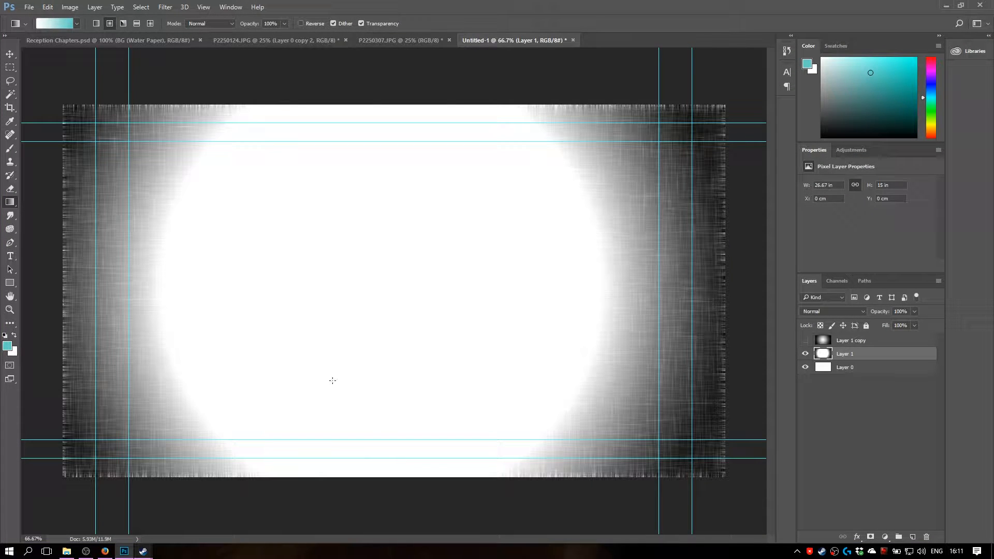
# Step: Show Layer 1 copy again and duplicate it as a second unfiltered gradient layer
pyautogui.click(805, 340)
pyautogui.click(863, 343)
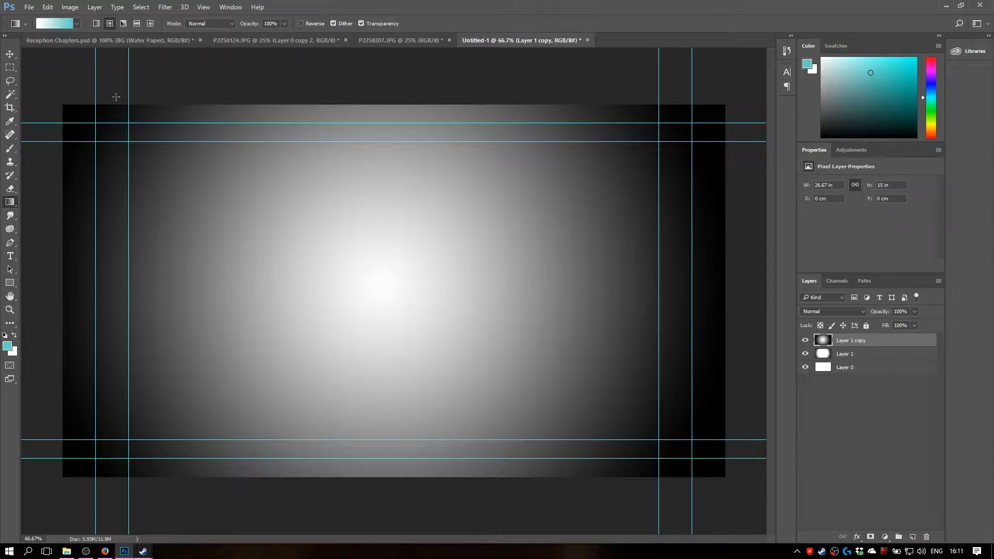
pyautogui.click(141, 7)
pyautogui.moveTo(165, 7)
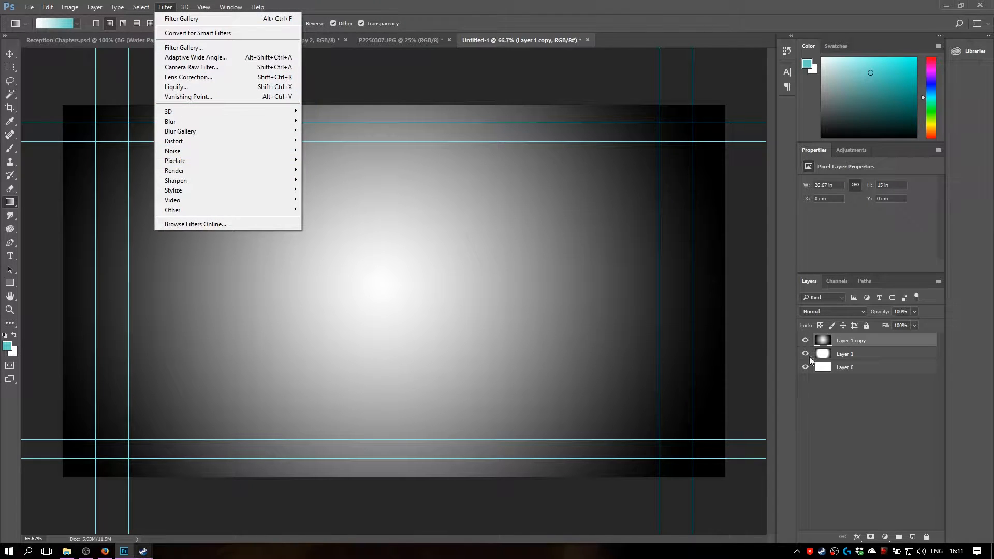
pyautogui.click(840, 417)
pyautogui.moveTo(861, 341); pyautogui.dragTo(911, 537)
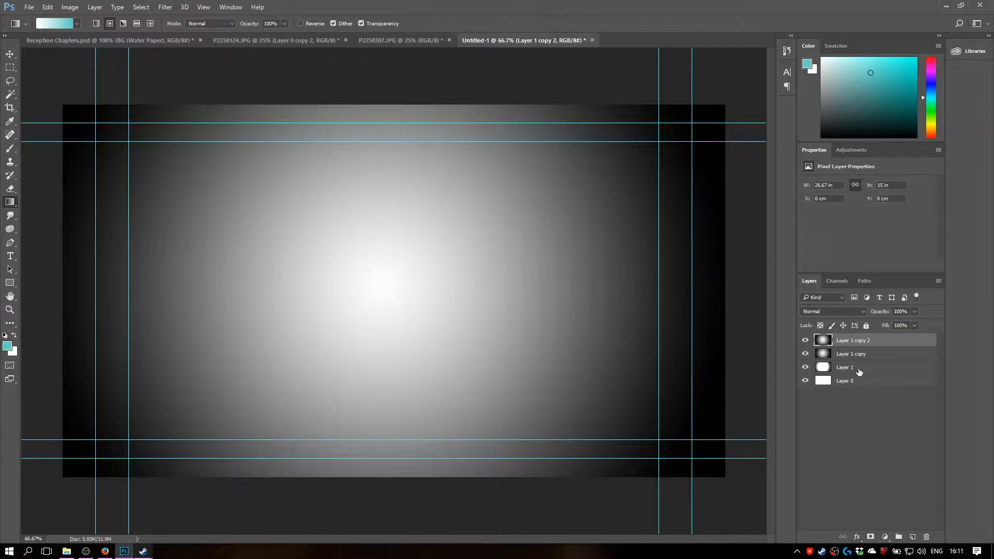
# Step: Apply the Graphic Pen filter to Layer 1 copy with Stroke Length 15, Light/Dark Balance 20 and Left Diagonal strokes
pyautogui.click(851, 356)
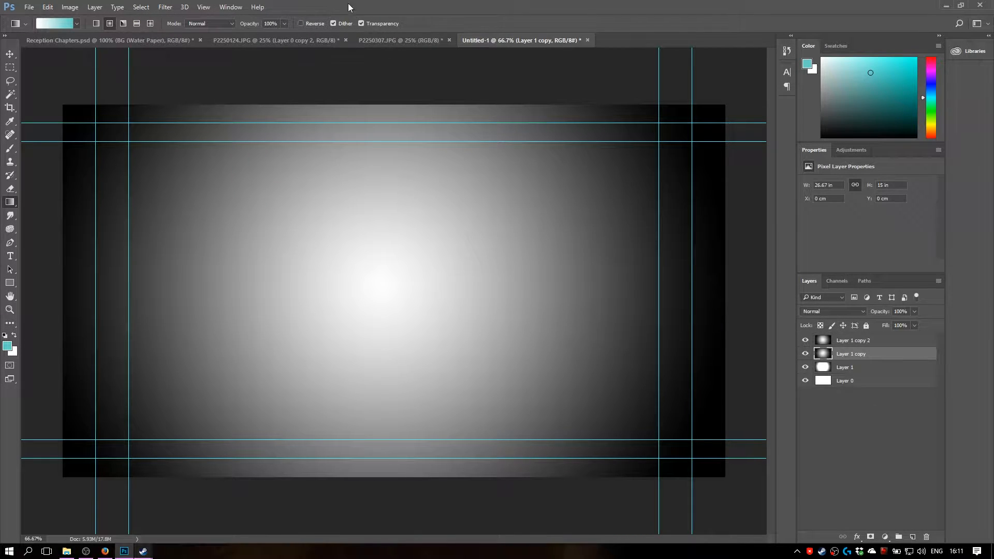
pyautogui.click(165, 7)
pyautogui.click(187, 47)
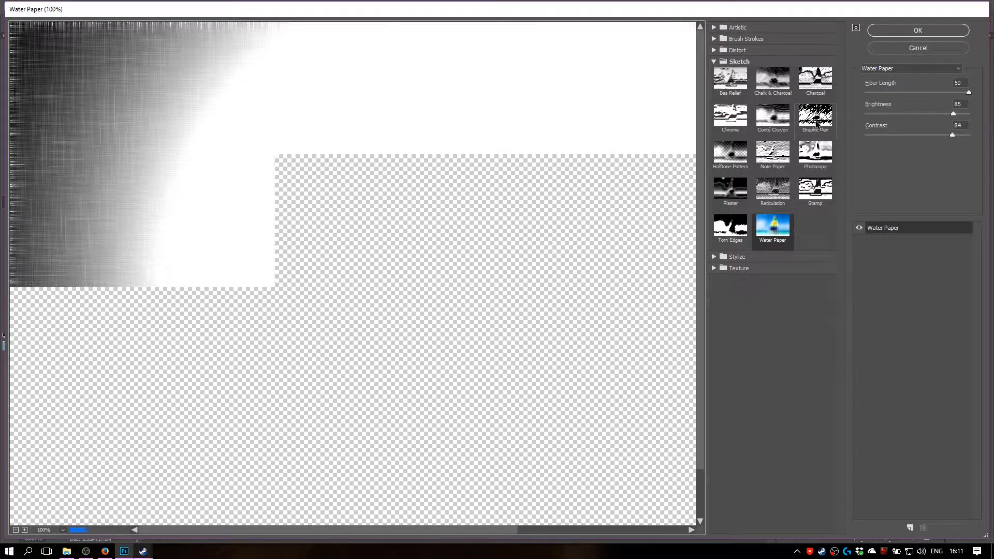
pyautogui.scroll(-3, 416, 258)
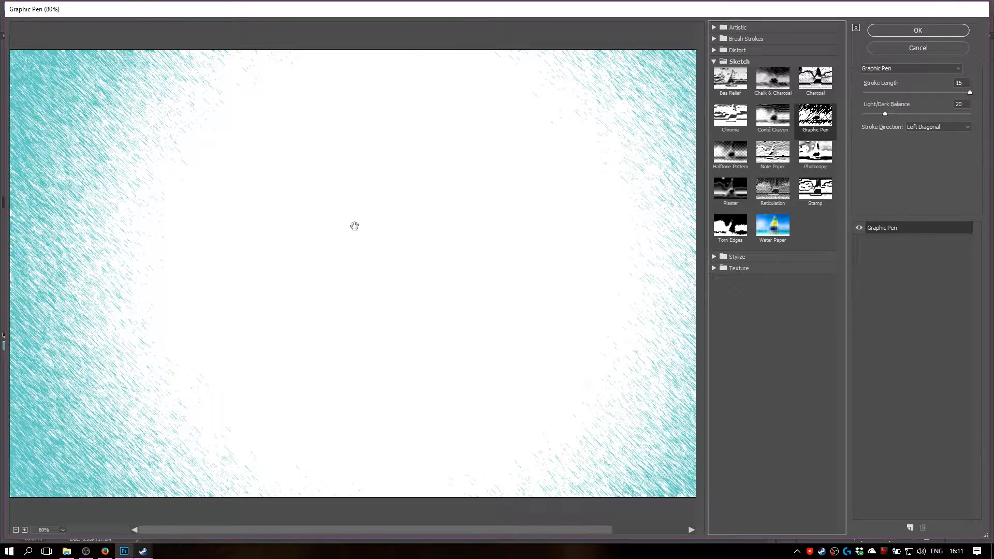
pyautogui.click(918, 48)
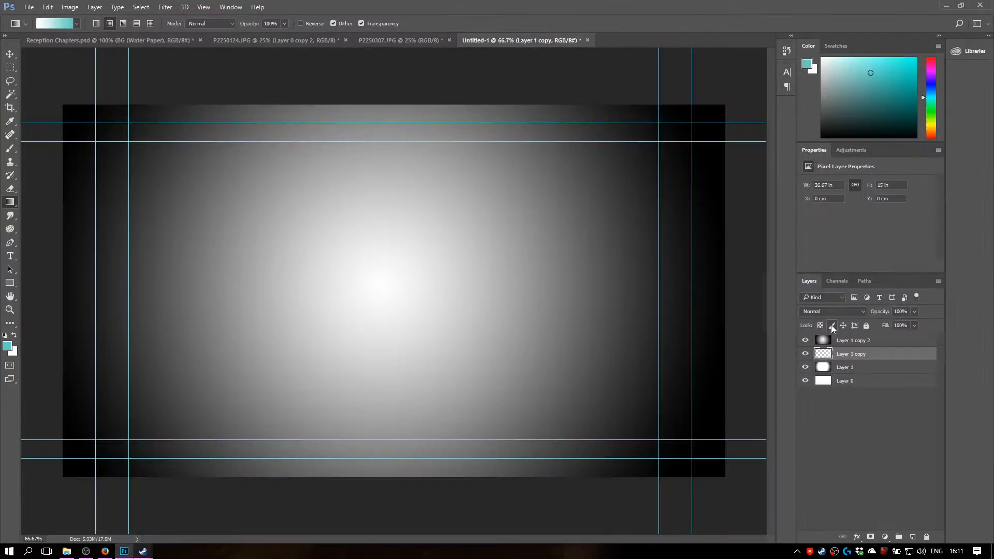
# Step: Apply the Graphic Pen filter to Layer 1 copy 2 with Stroke Length 15, Light/Dark Balance 20 and Right Diagonal strokes
pyautogui.click(861, 343)
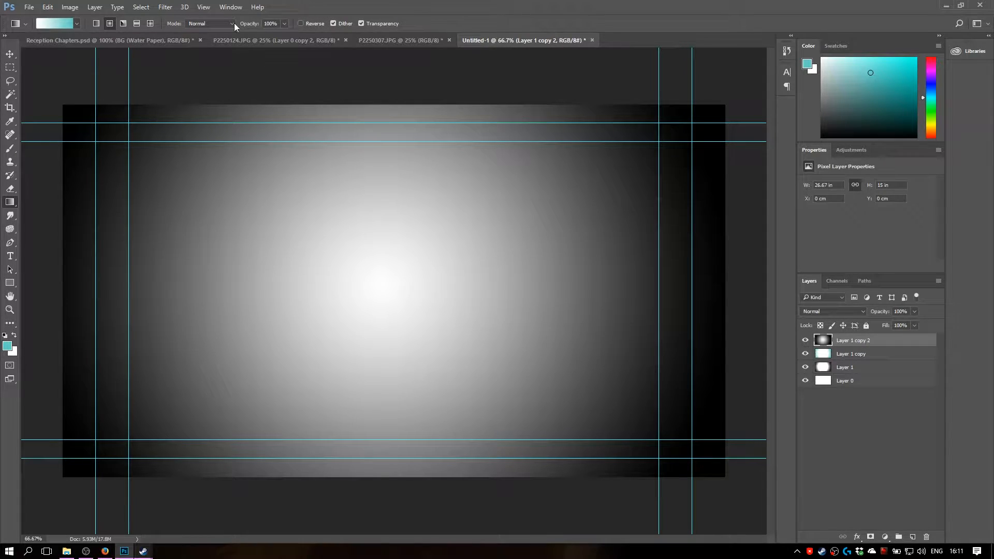
pyautogui.click(203, 7)
pyautogui.moveTo(159, 11)
pyautogui.click(182, 47)
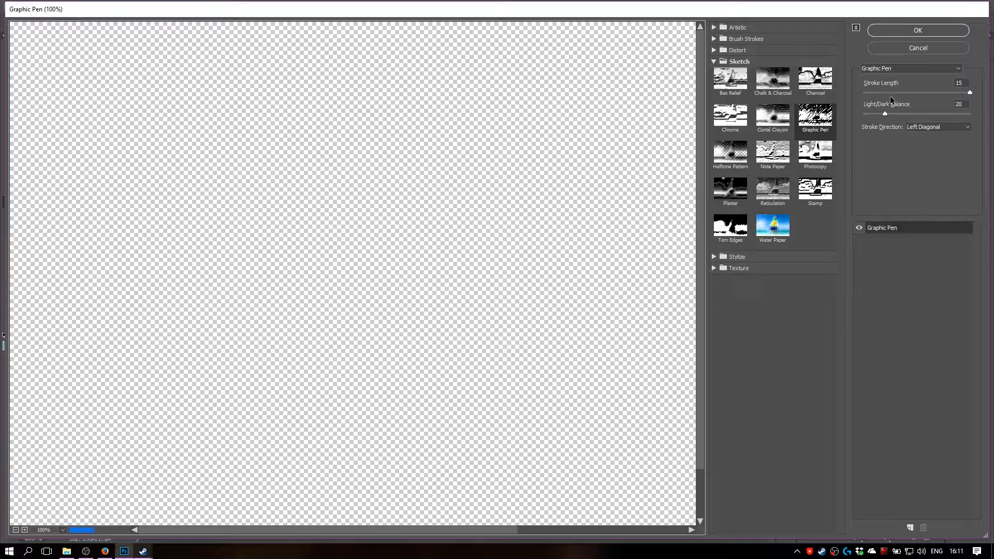
pyautogui.click(925, 127)
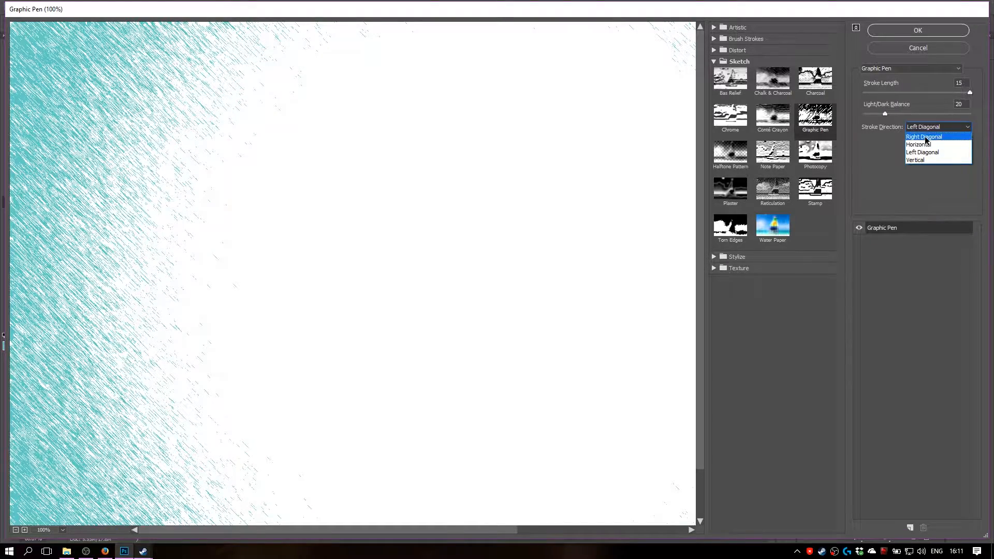
pyautogui.click(925, 137)
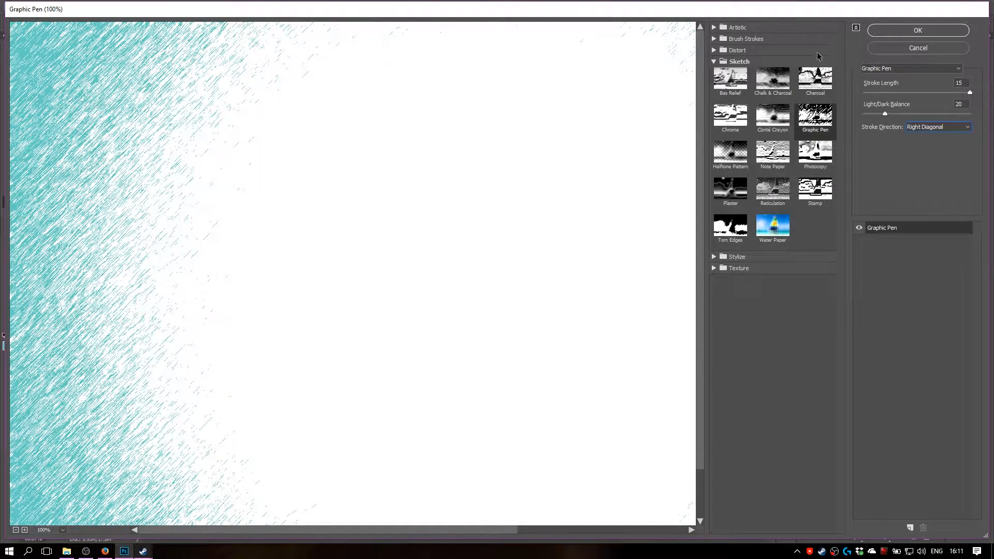
pyautogui.click(891, 29)
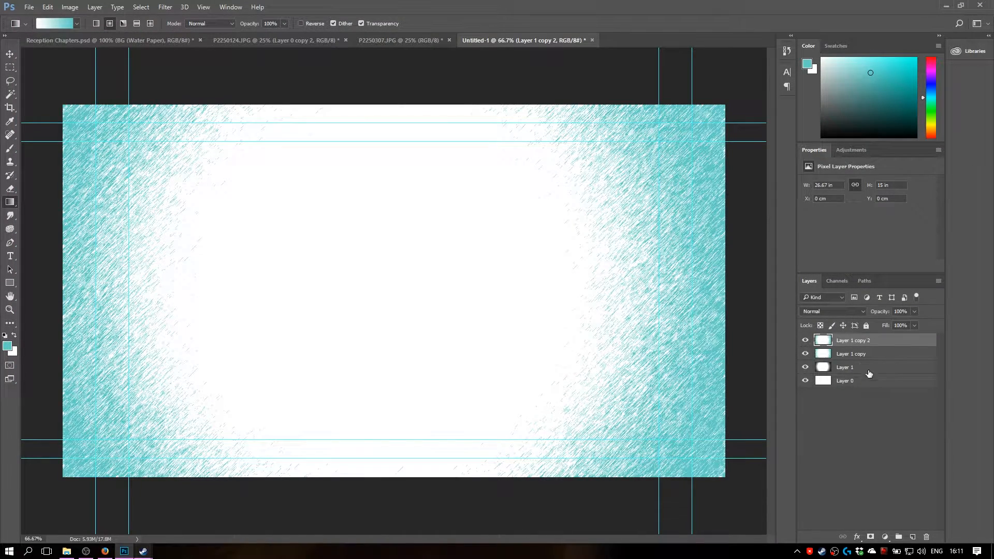
# Step: Set the blend mode of both Layer 1 copy 2 and Layer 1 copy to Screen
pyautogui.click(852, 312)
pyautogui.click(849, 384)
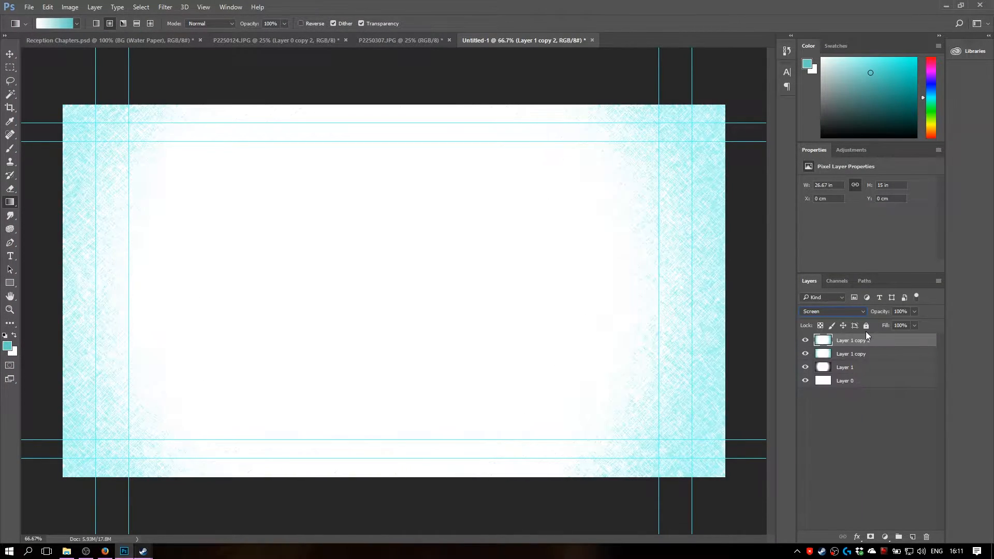
pyautogui.click(857, 354)
pyautogui.click(832, 311)
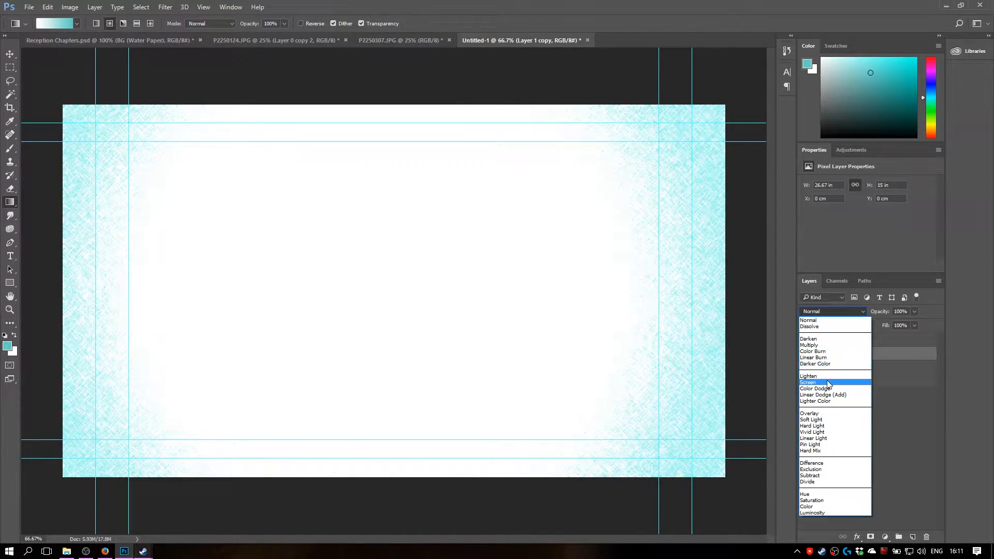
pyautogui.click(827, 383)
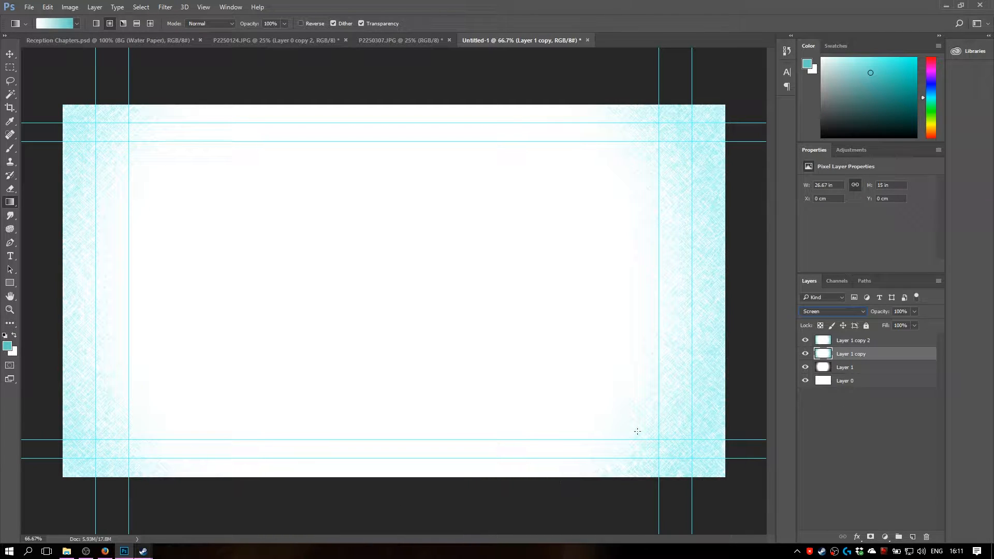
# Step: Try the Color Dodge blend mode on Layer 1 copy and Layer 1 copy 2
pyautogui.click(842, 312)
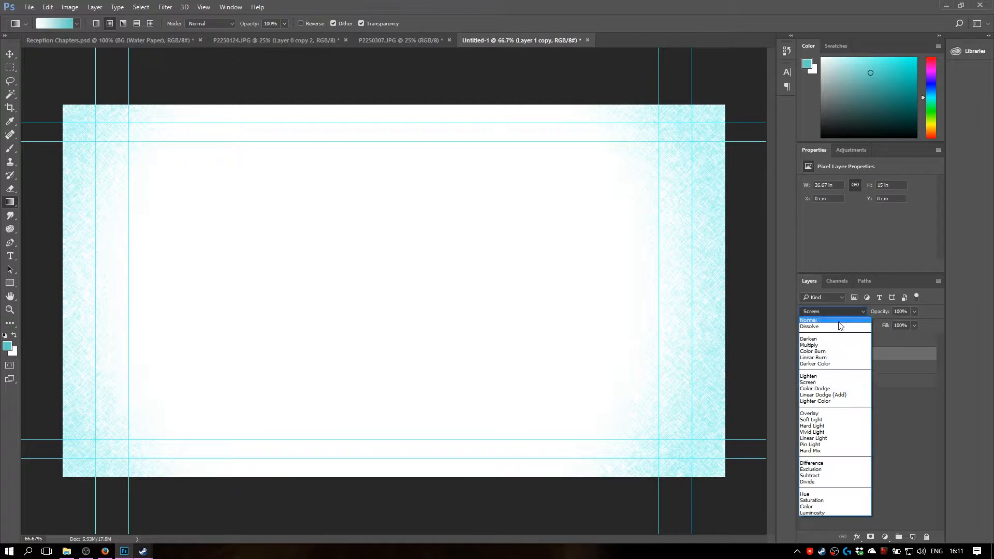
pyautogui.click(818, 389)
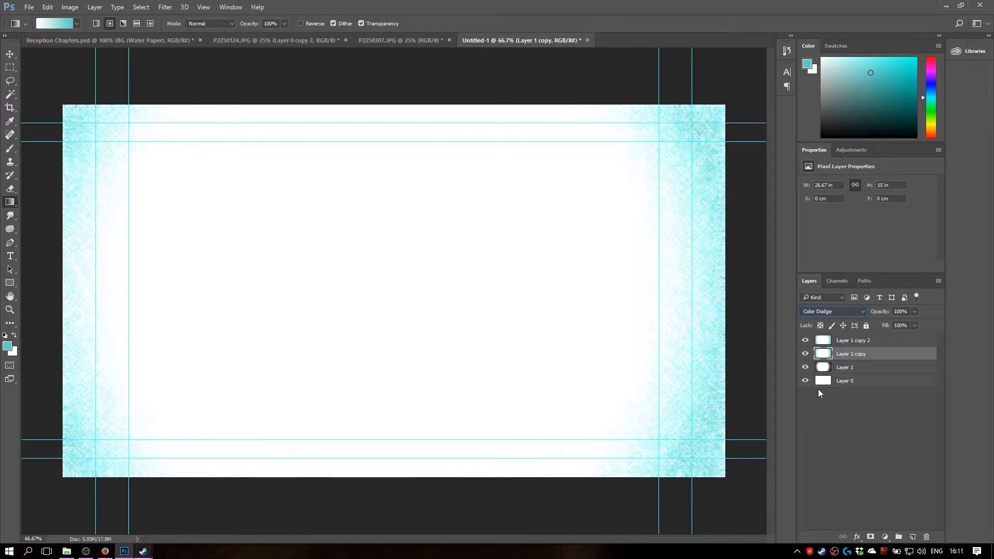
pyautogui.click(854, 340)
pyautogui.click(837, 312)
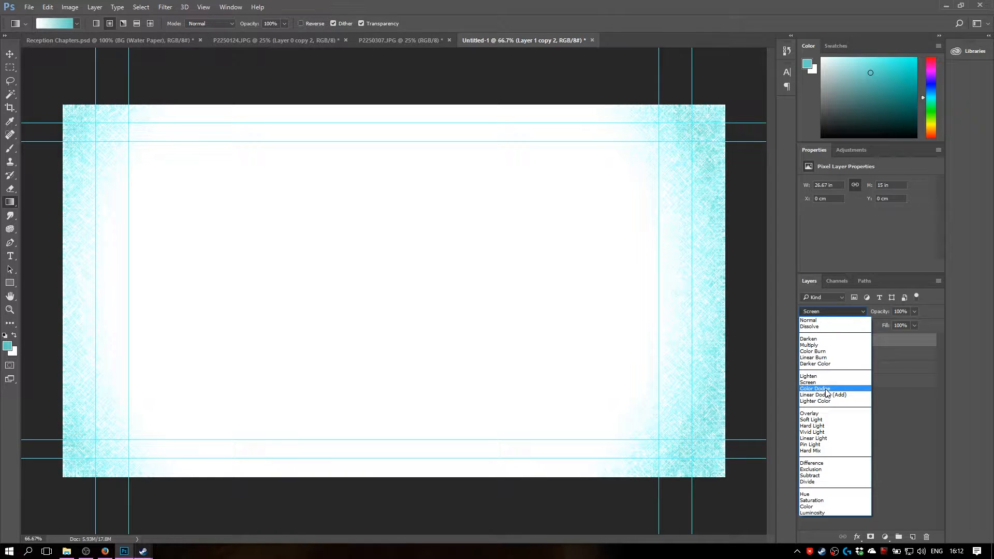
pyautogui.click(826, 389)
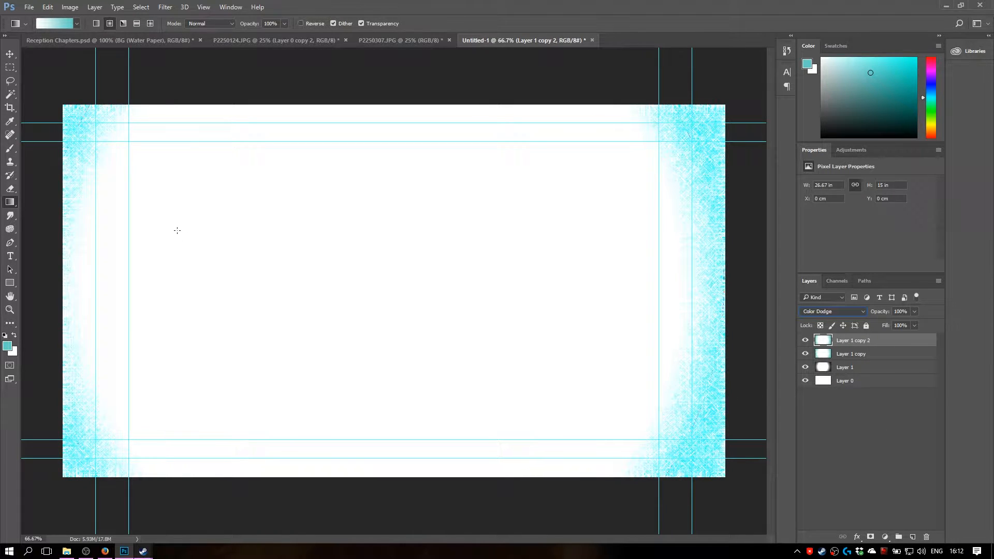
# Step: Try the Lighten blend mode on Layer 1 and test it at a lower opacity
pyautogui.click(869, 369)
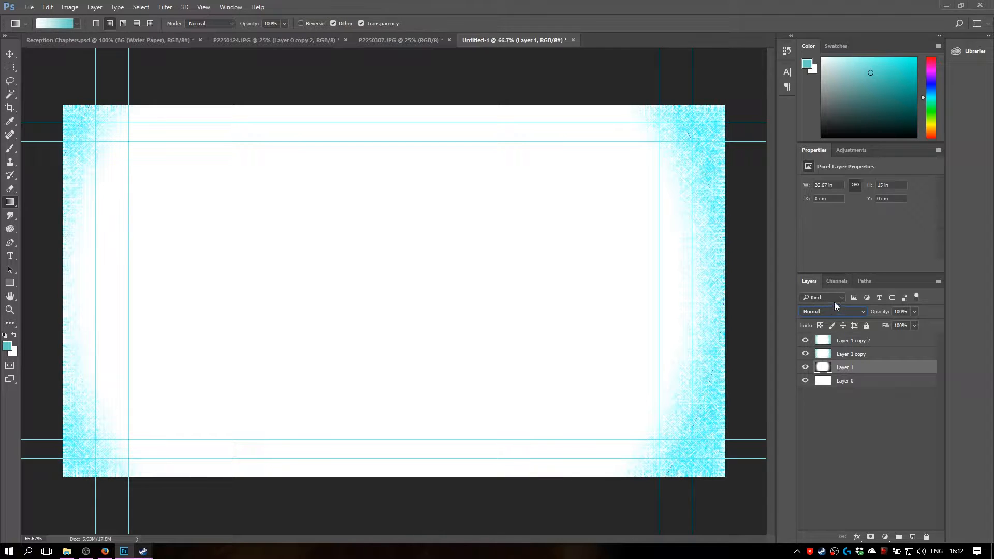
pyautogui.click(834, 311)
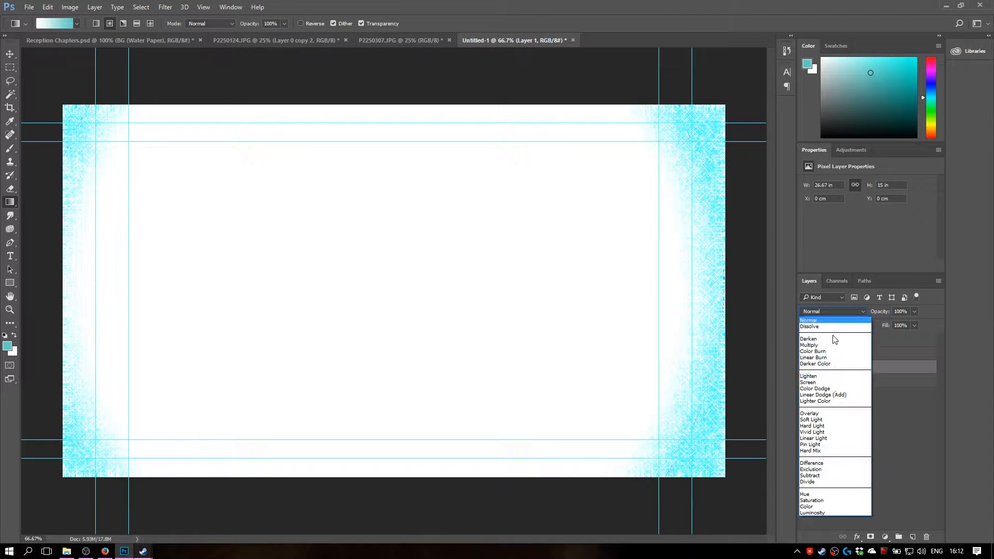
pyautogui.click(827, 376)
pyautogui.click(913, 311)
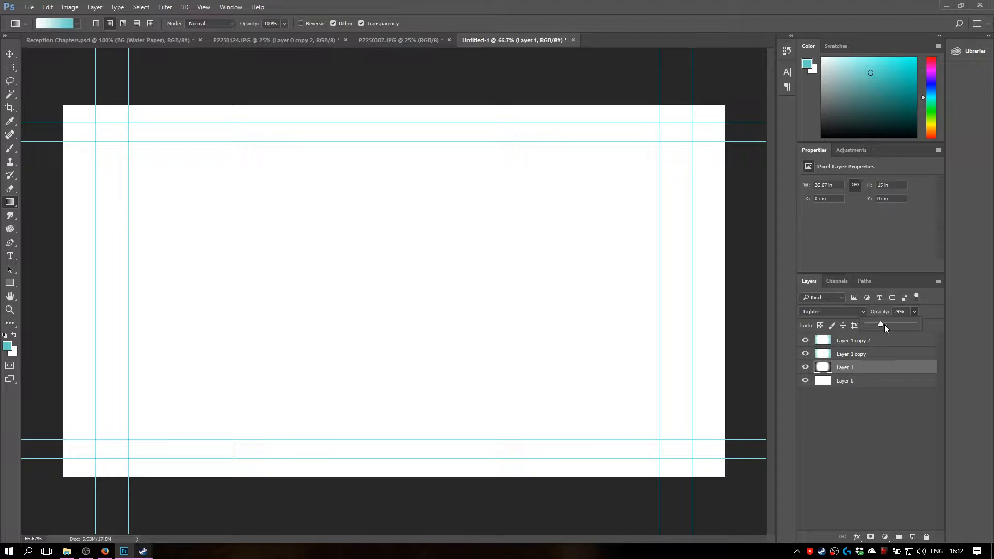
pyautogui.click(870, 420)
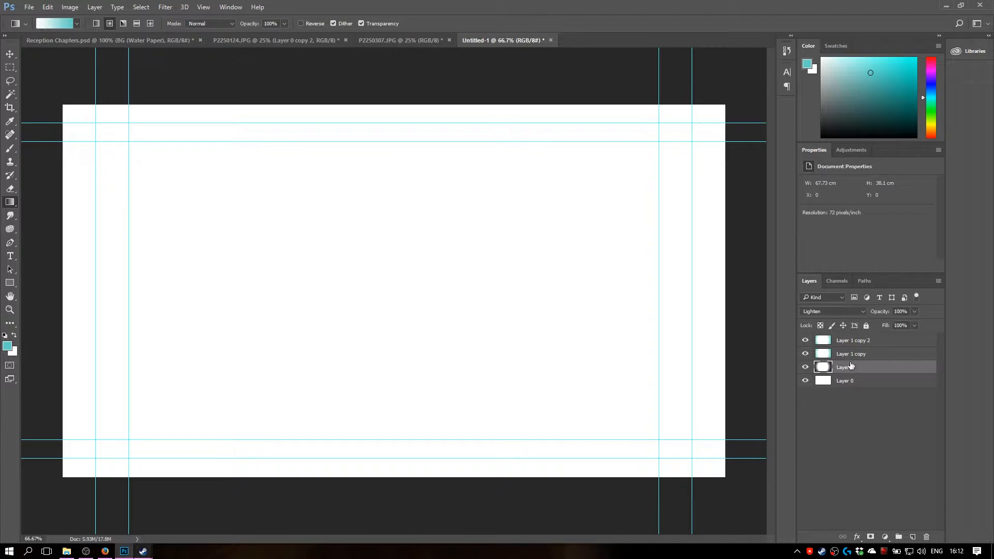
# Step: Try the Multiply and Darken blend modes on Layer 1
pyautogui.click(851, 369)
pyautogui.click(835, 312)
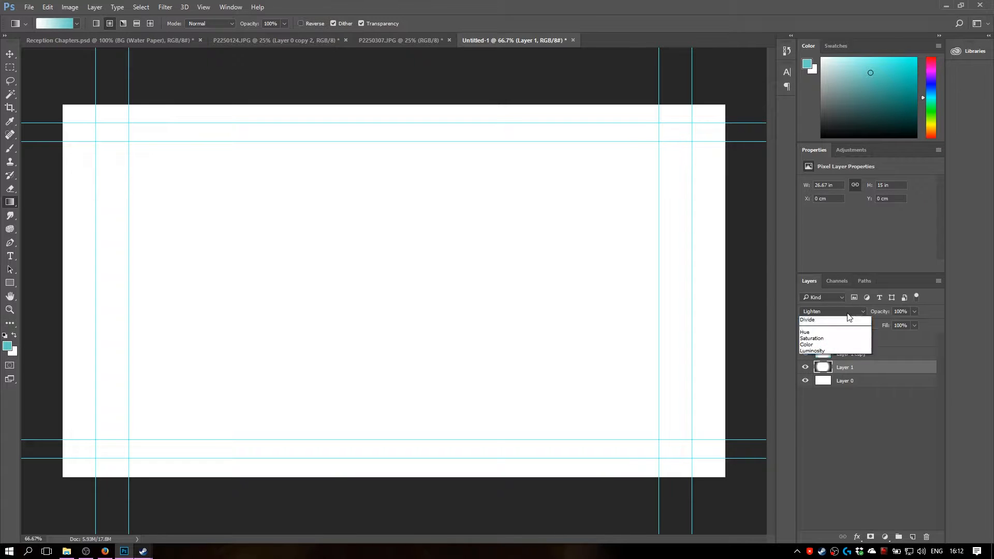
pyautogui.click(818, 345)
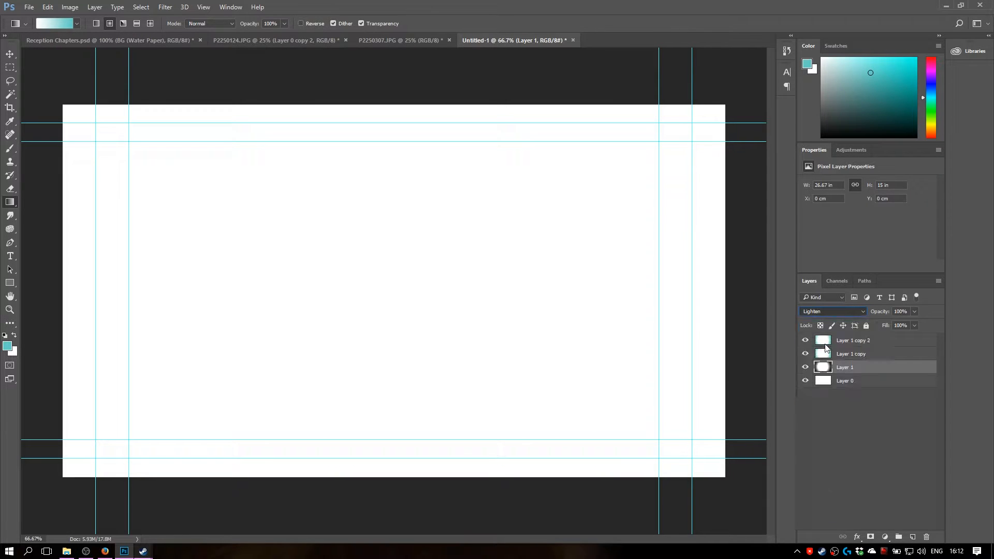
pyautogui.click(828, 312)
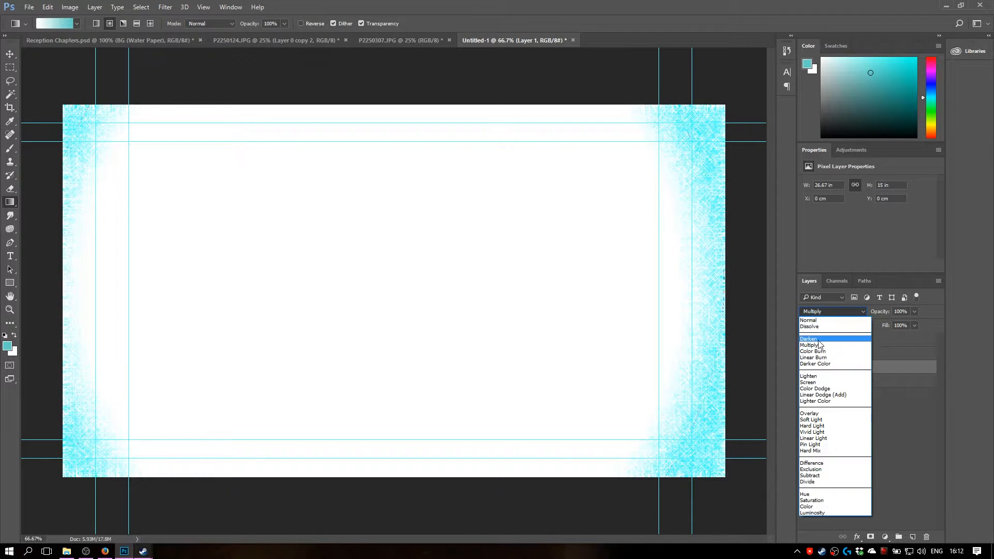
pyautogui.click(818, 337)
# Step: Set the blend mode of both Layer 1 copy and Layer 1 copy 2 to Darken
pyautogui.click(847, 354)
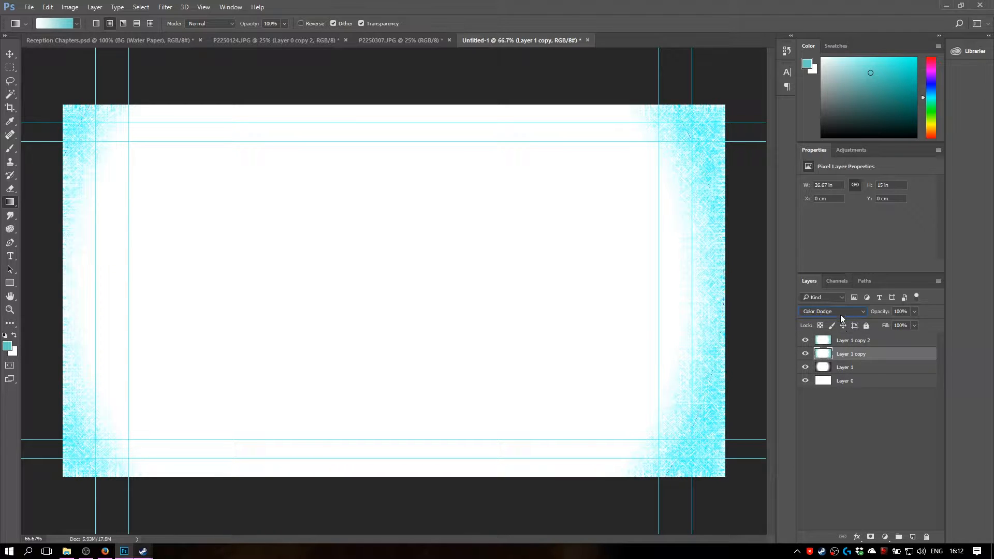
pyautogui.click(840, 313)
pyautogui.click(829, 340)
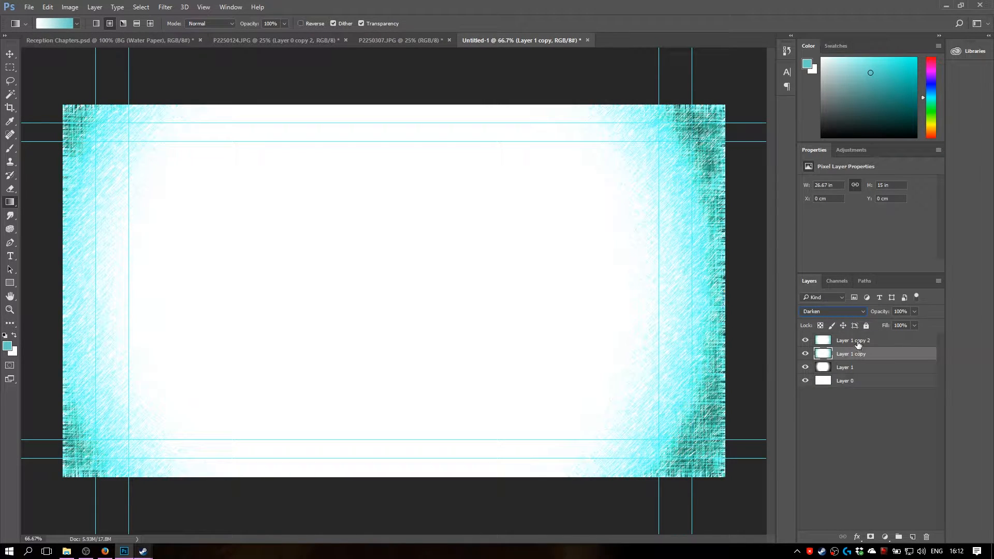
pyautogui.click(860, 341)
pyautogui.click(843, 311)
pyautogui.click(829, 339)
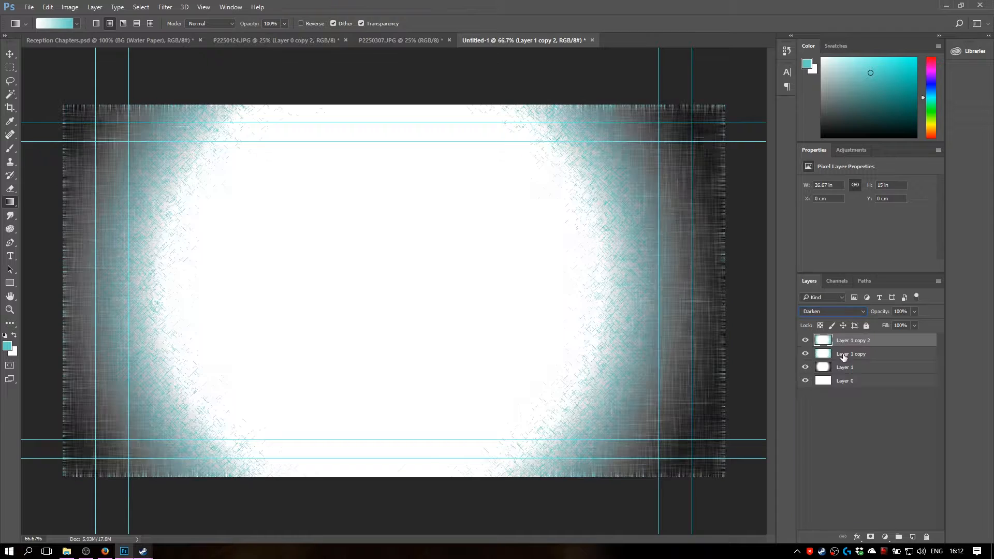
# Step: Try the Multiply blend mode on Layer 1 beneath the two darkened pen layers
pyautogui.click(849, 367)
pyautogui.click(835, 314)
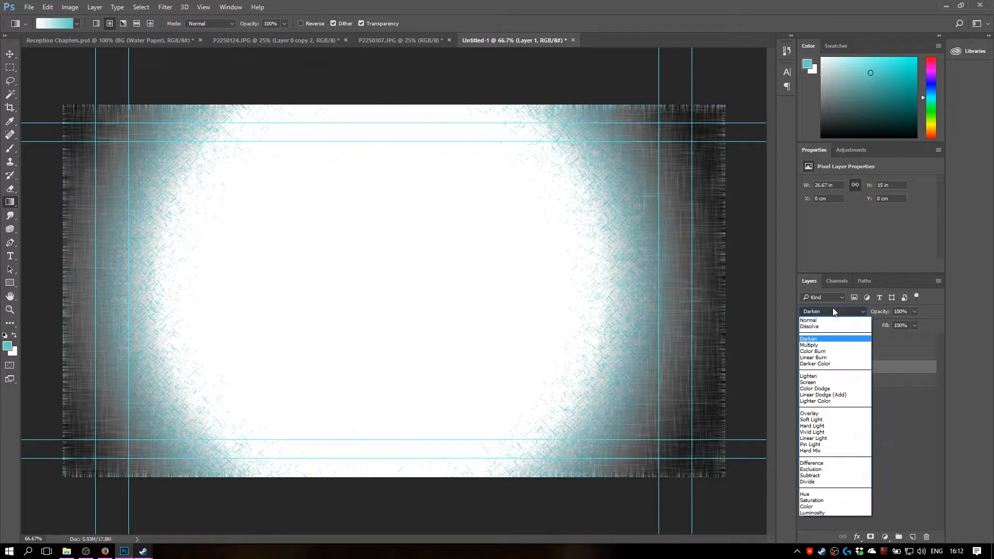
pyautogui.click(826, 347)
pyautogui.click(846, 487)
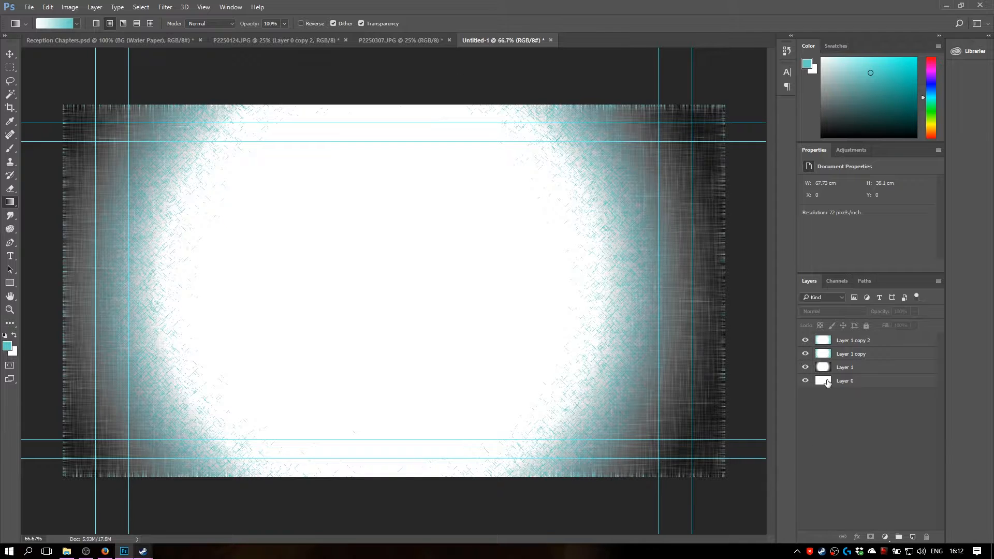
# Step: Preview the artwork without Layer 1, delete that layer and select Layer 1 copy 2
pyautogui.click(805, 369)
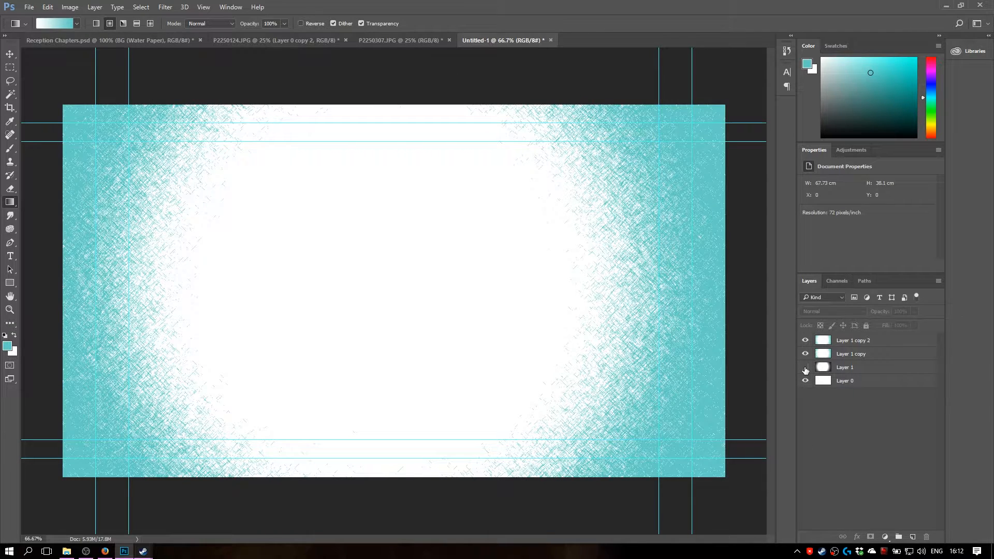
pyautogui.click(805, 369)
pyautogui.moveTo(841, 368); pyautogui.dragTo(927, 536)
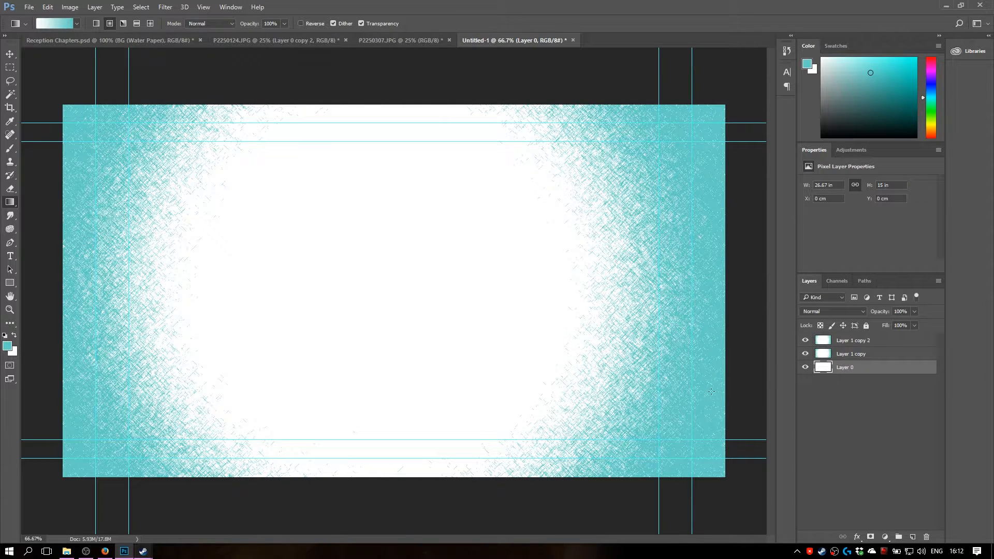
pyautogui.click(857, 353)
pyautogui.click(855, 344)
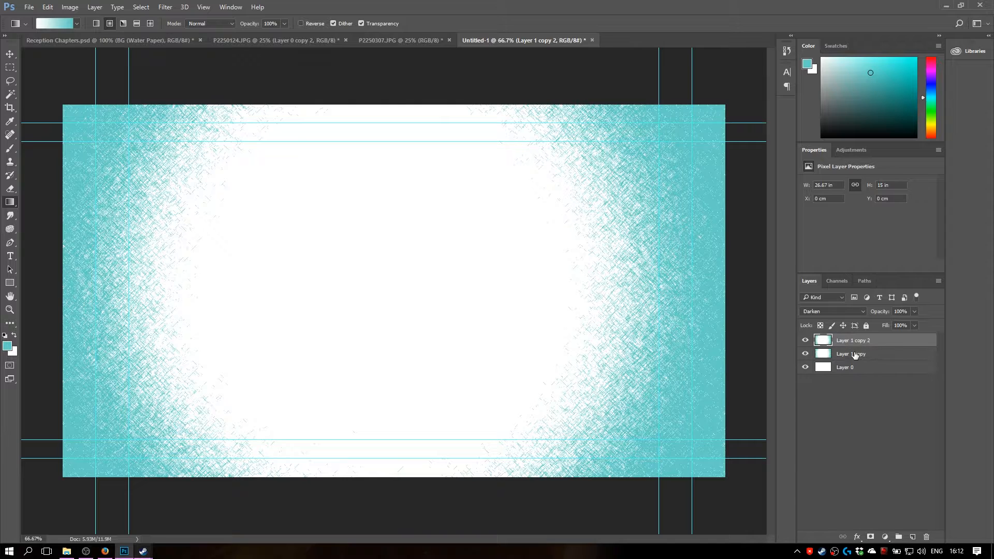
pyautogui.click(855, 354)
pyautogui.click(857, 341)
# Step: Open EscherTriangle from the OneDrive Pictures WiP folder and copy its triangle layer into the Untitled-1 document
pyautogui.click(29, 7)
pyautogui.click(40, 28)
pyautogui.click(42, 193)
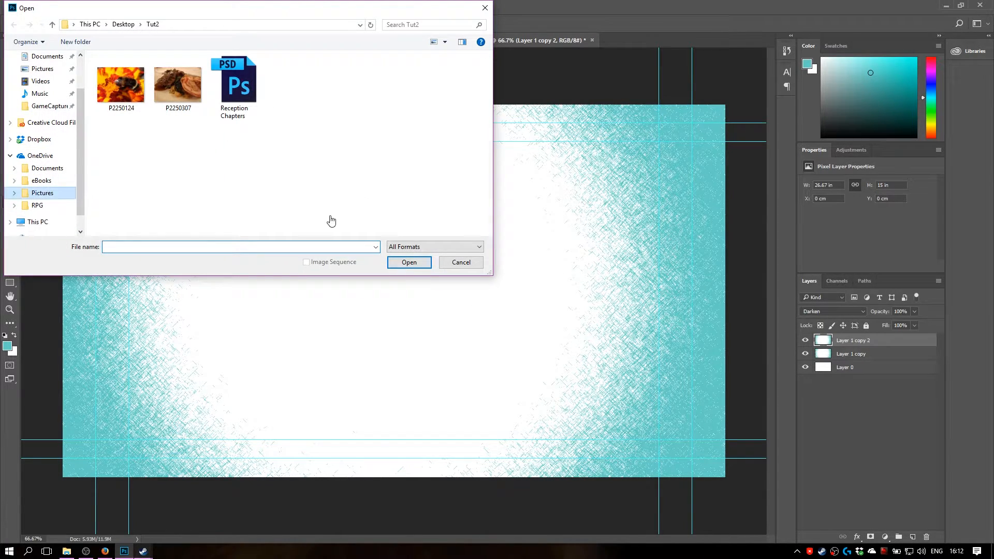
pyautogui.doubleClick(454, 145)
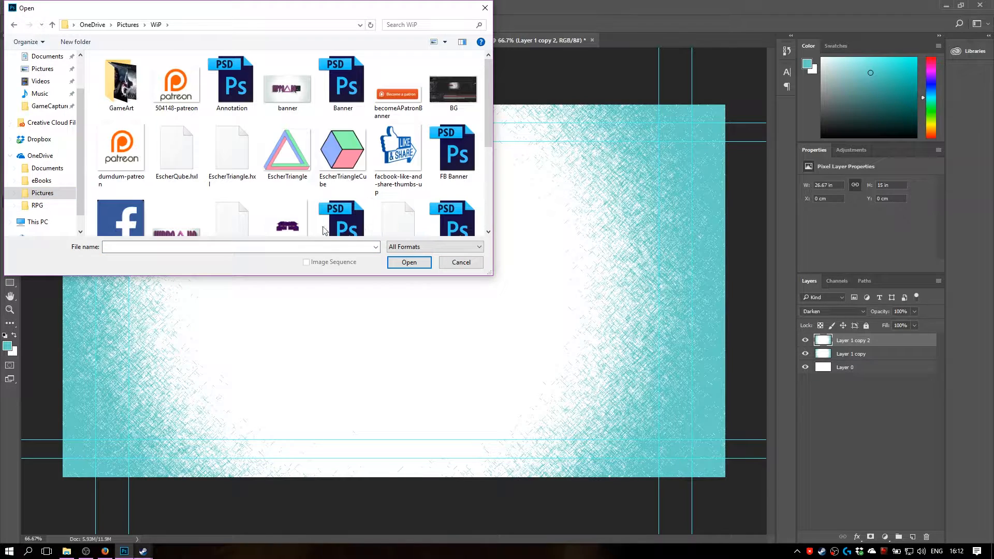
pyautogui.doubleClick(282, 154)
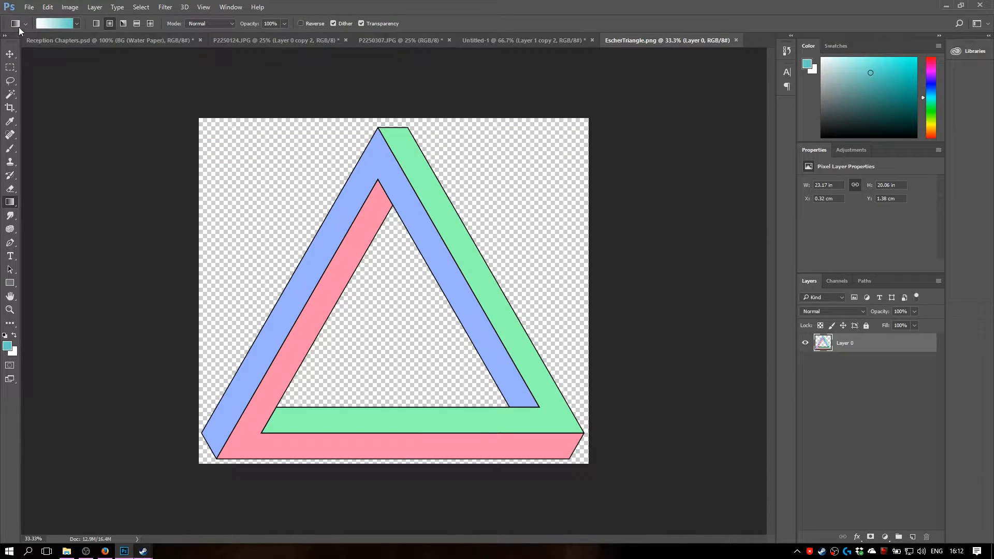
pyautogui.click(9, 55)
pyautogui.moveTo(448, 215); pyautogui.dragTo(419, 219)
# Step: Scale the triangle layer to about 45.59% in both directions and position it centrally over the sketched gradient
pyautogui.scroll(-3, 402, 243)
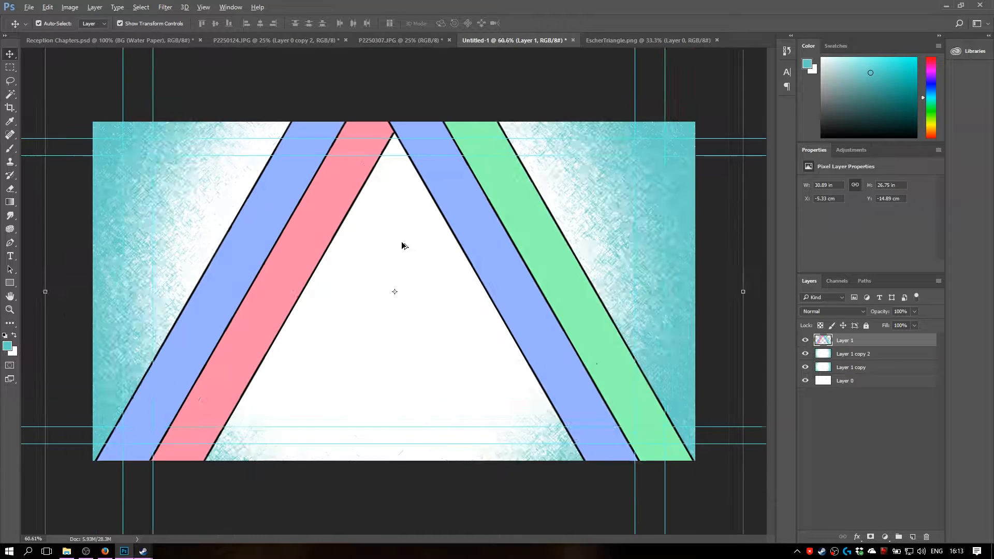
pyautogui.scroll(-2, 403, 240)
pyautogui.moveTo(285, 193); pyautogui.dragTo(379, 276)
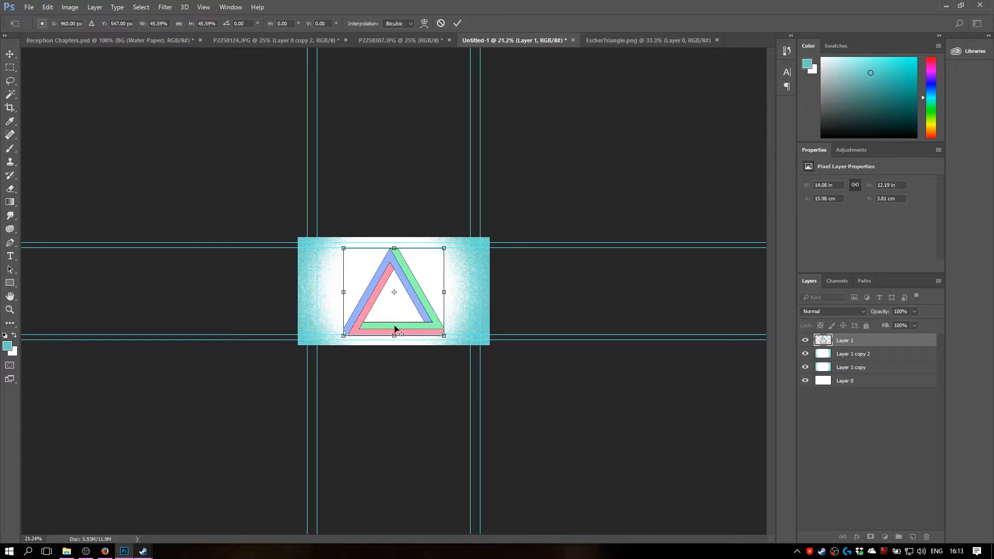
pyautogui.scroll(9, 394, 326)
pyautogui.scroll(3, 395, 321)
pyautogui.moveTo(479, 310)
pyautogui.mouseDown()
pyautogui.moveTo(461, 315)
pyautogui.moveTo(479, 314)
pyautogui.mouseUp()
pyautogui.press('Return')
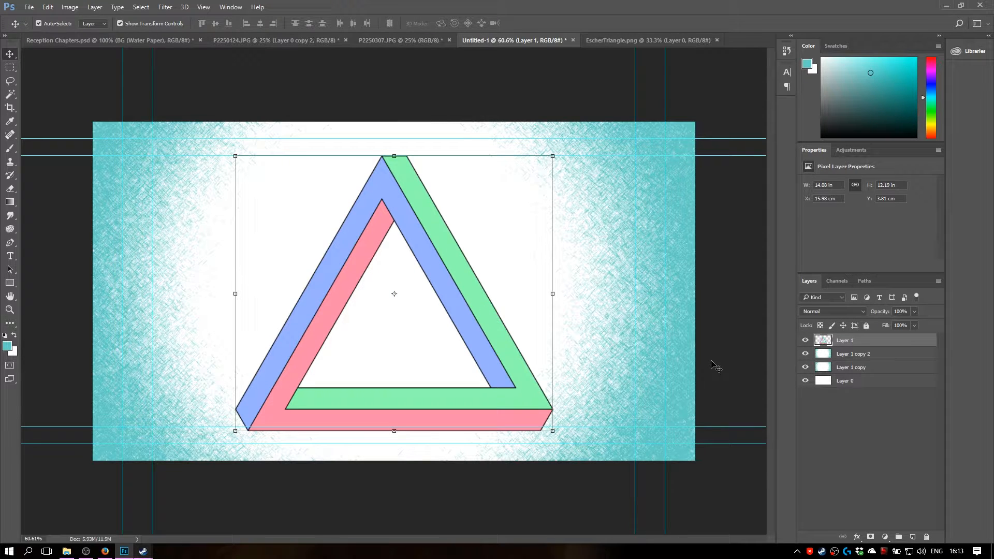
pyautogui.moveTo(489, 360)
pyautogui.mouseDown()
pyautogui.moveTo(566, 368)
pyautogui.moveTo(673, 357)
pyautogui.moveTo(512, 342)
pyautogui.moveTo(498, 355)
pyautogui.mouseUp()
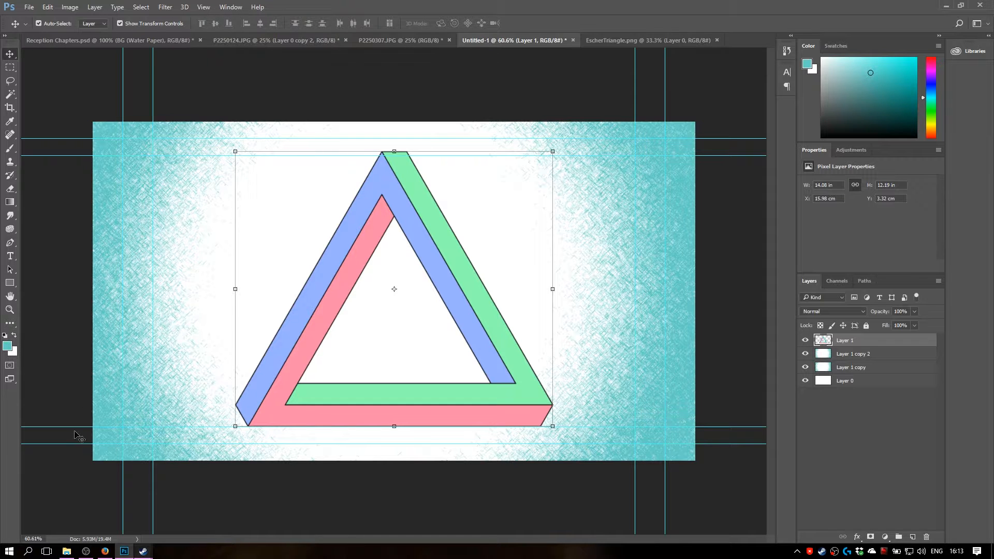
# Step: Review the open documents and close EscherTriangle.png
pyautogui.click(131, 40)
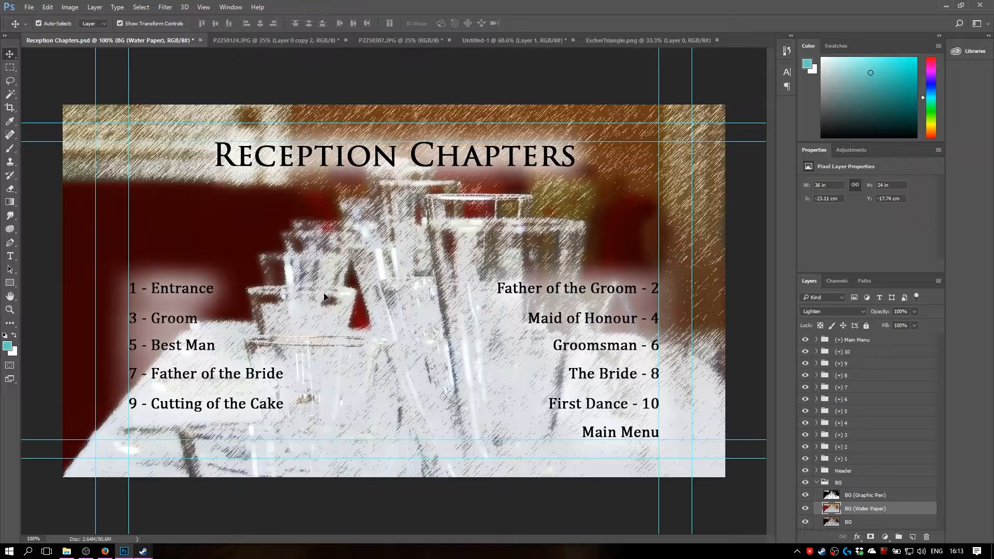
pyautogui.click(312, 41)
pyautogui.click(417, 41)
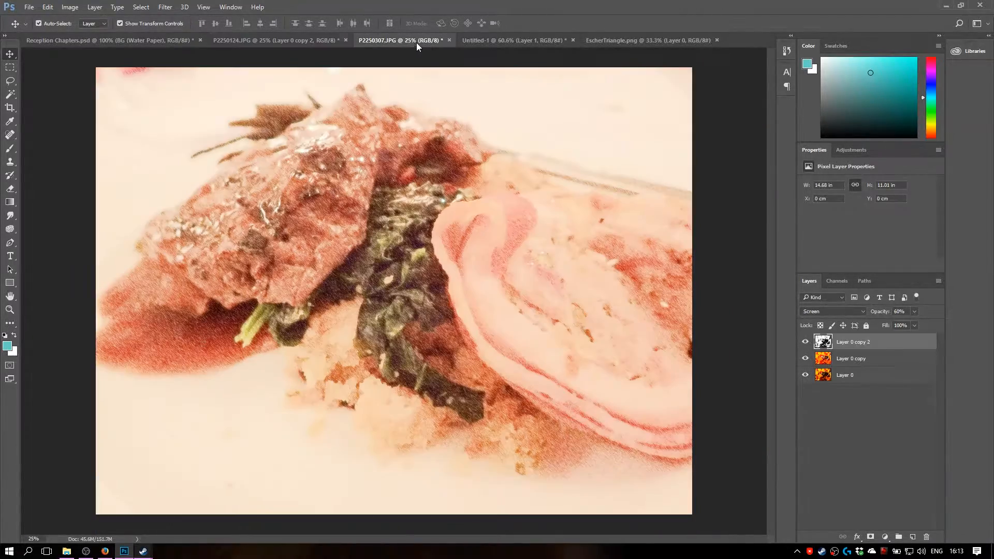
pyautogui.click(314, 41)
pyautogui.click(490, 41)
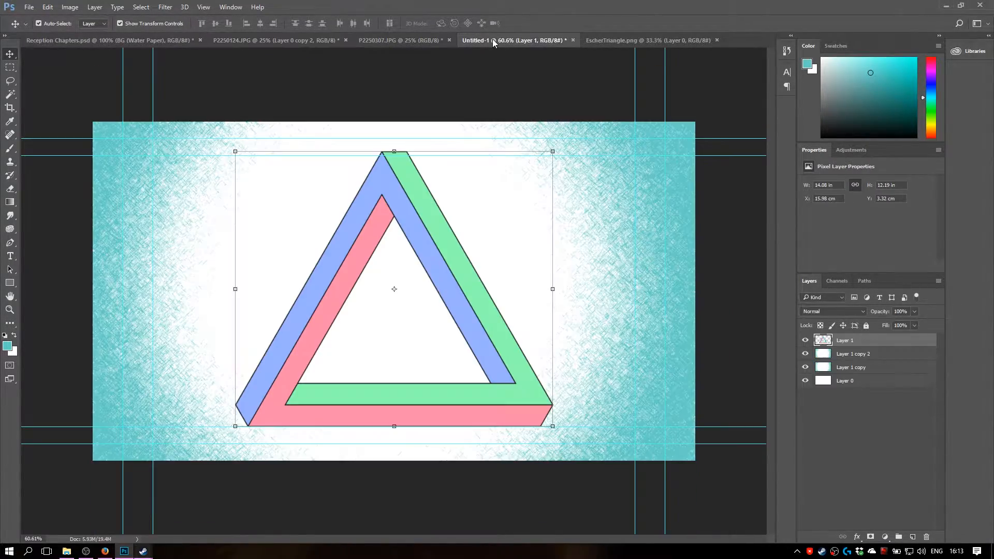
pyautogui.click(600, 41)
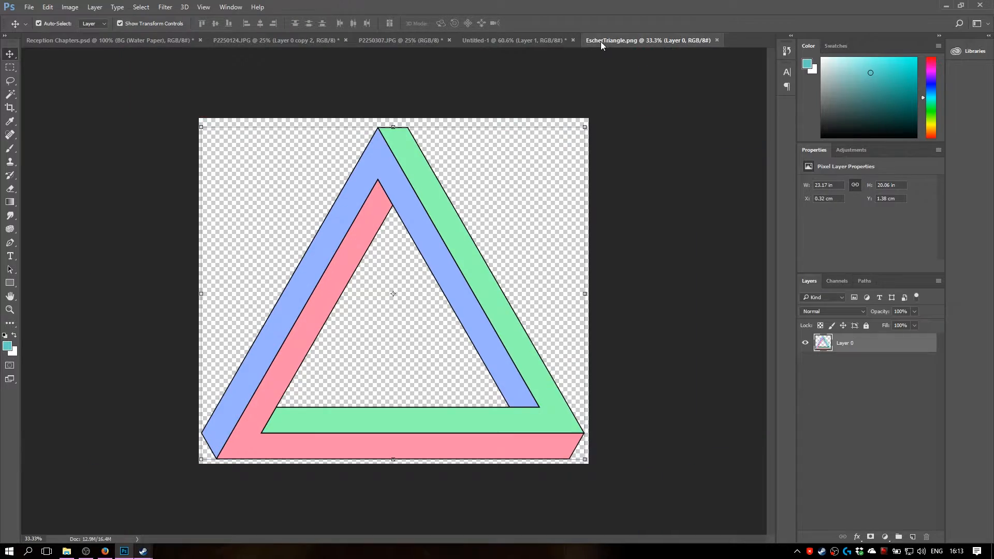
pyautogui.click(529, 40)
pyautogui.click(717, 40)
# Step: Compare the P2250307.JPG food photo with and without Layer 0 copy and Layer 0 copy 2 by toggling their visibility
pyautogui.click(388, 41)
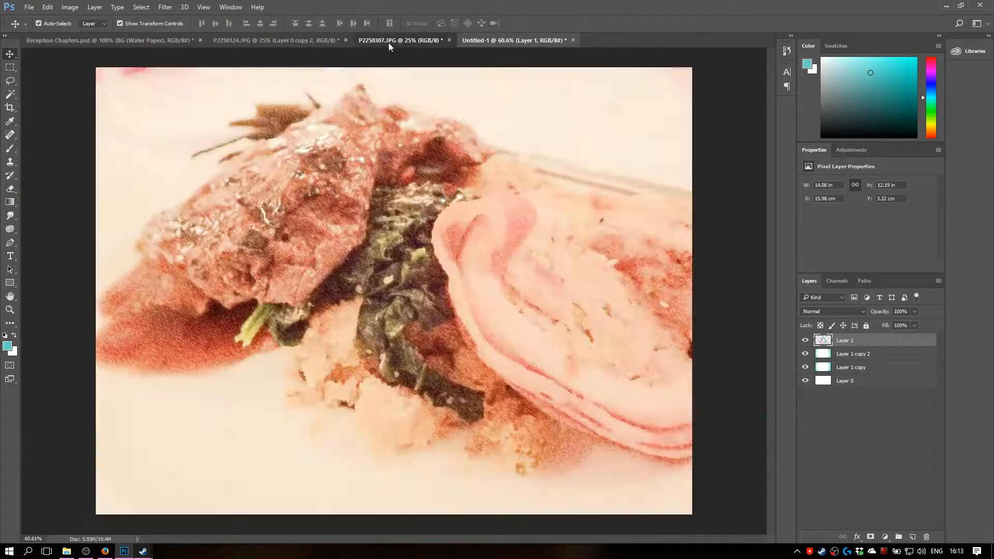
pyautogui.click(293, 40)
pyautogui.click(375, 40)
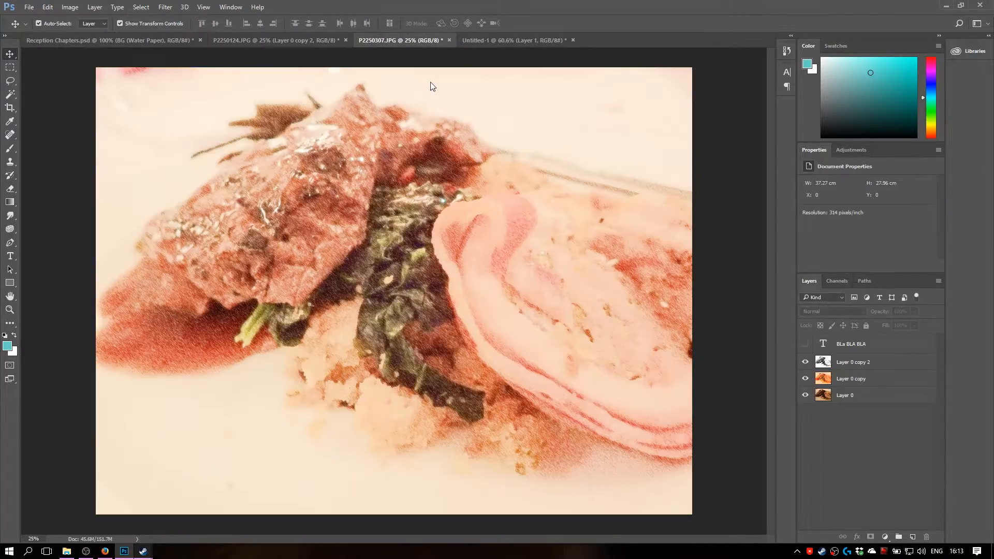
pyautogui.click(806, 362)
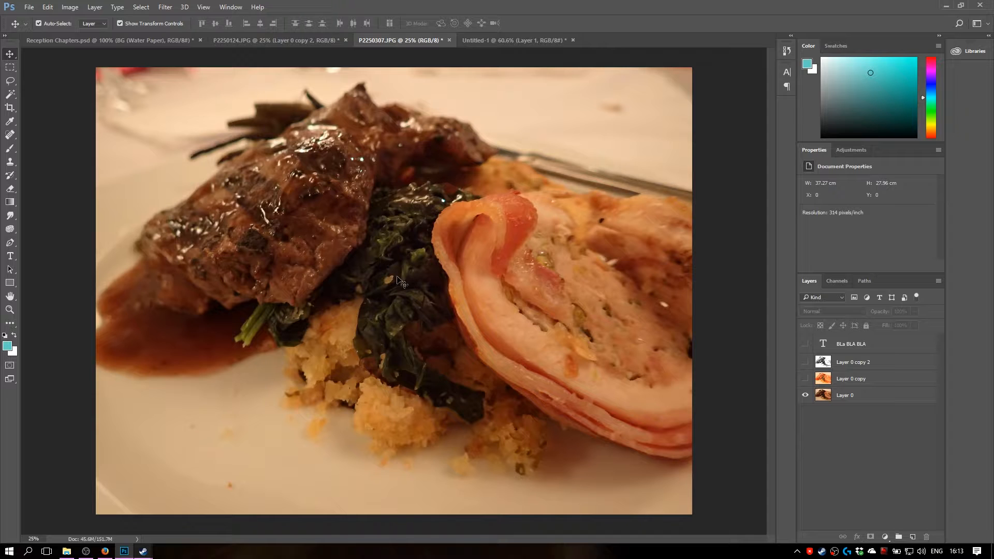
pyautogui.click(806, 378)
pyautogui.click(806, 362)
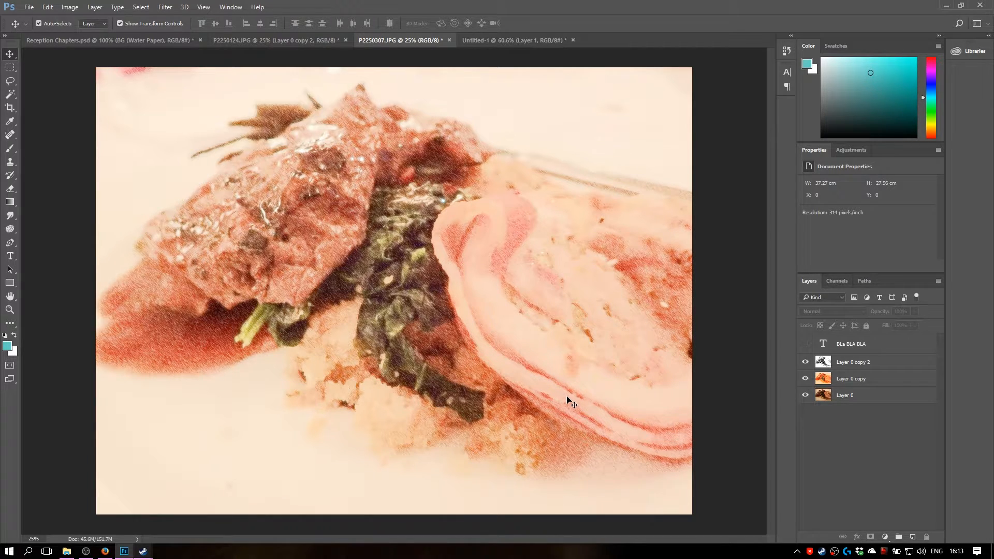
pyautogui.click(805, 379)
pyautogui.click(805, 362)
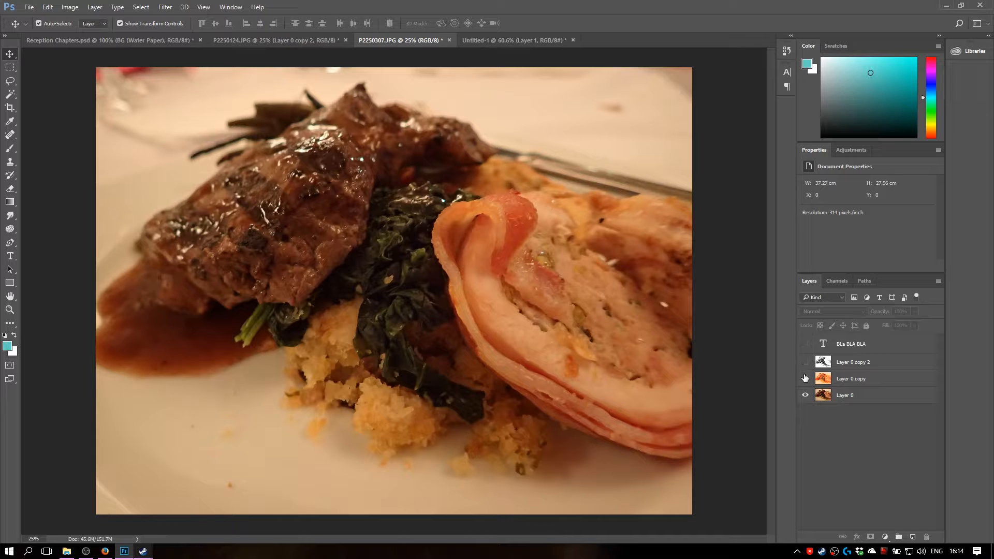
pyautogui.click(804, 379)
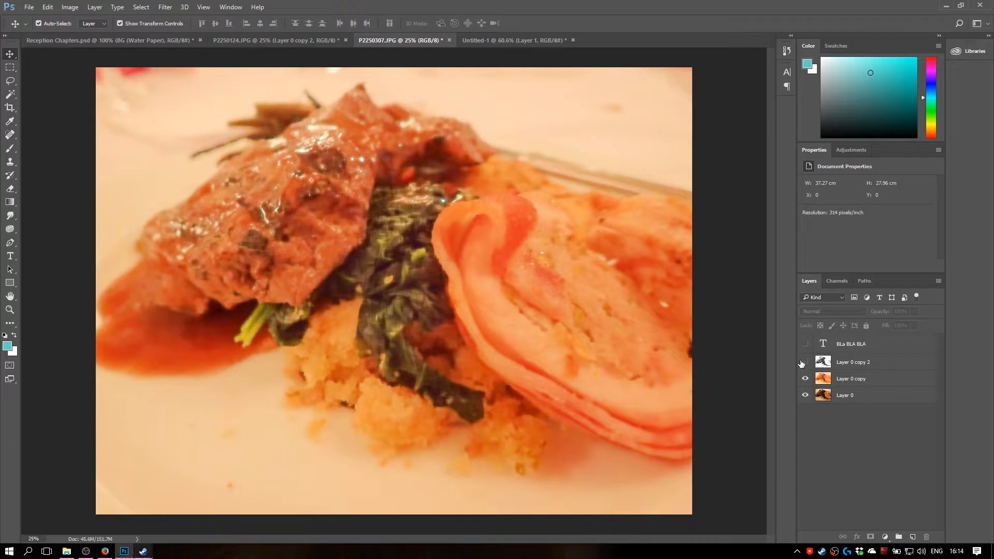
pyautogui.click(805, 362)
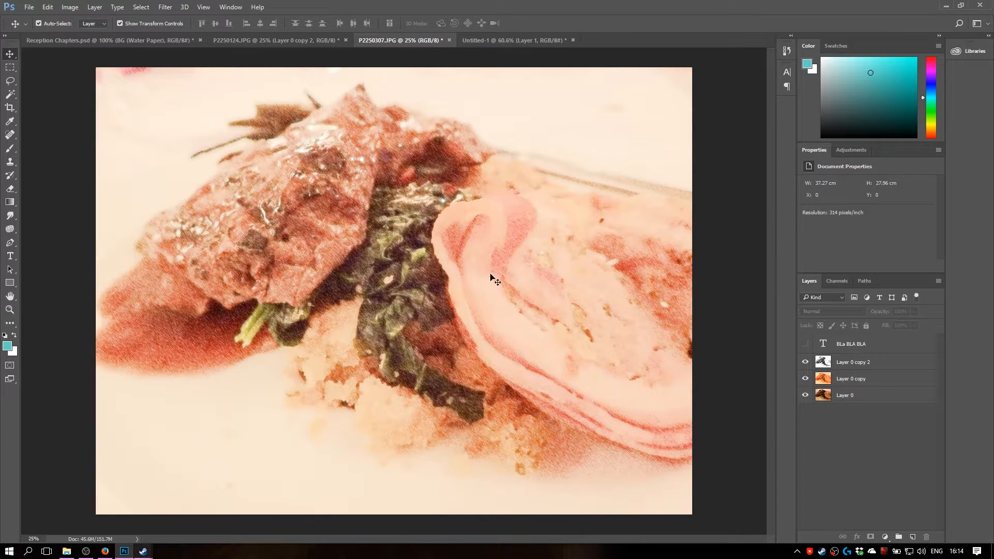
# Step: Compare the P2250124.JPG bee photo before and after its two filtered layers, leaving both layers shown
pyautogui.click(284, 40)
pyautogui.moveTo(806, 363); pyautogui.dragTo(805, 342)
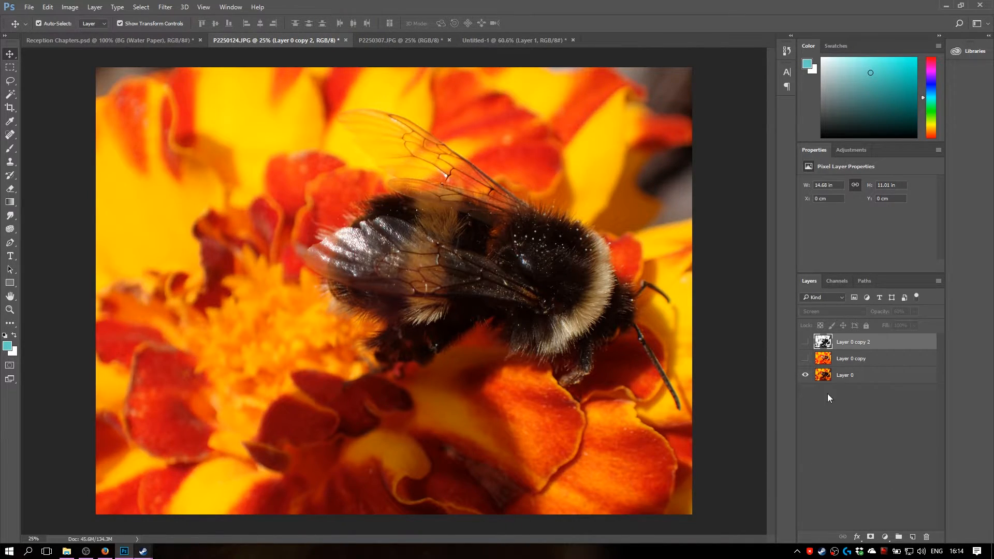
pyautogui.click(805, 359)
pyautogui.click(805, 341)
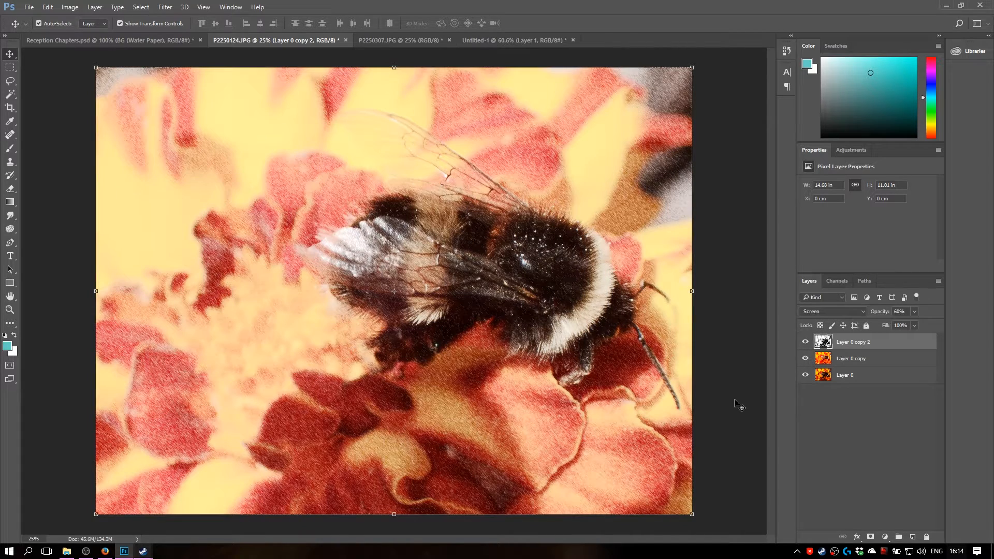